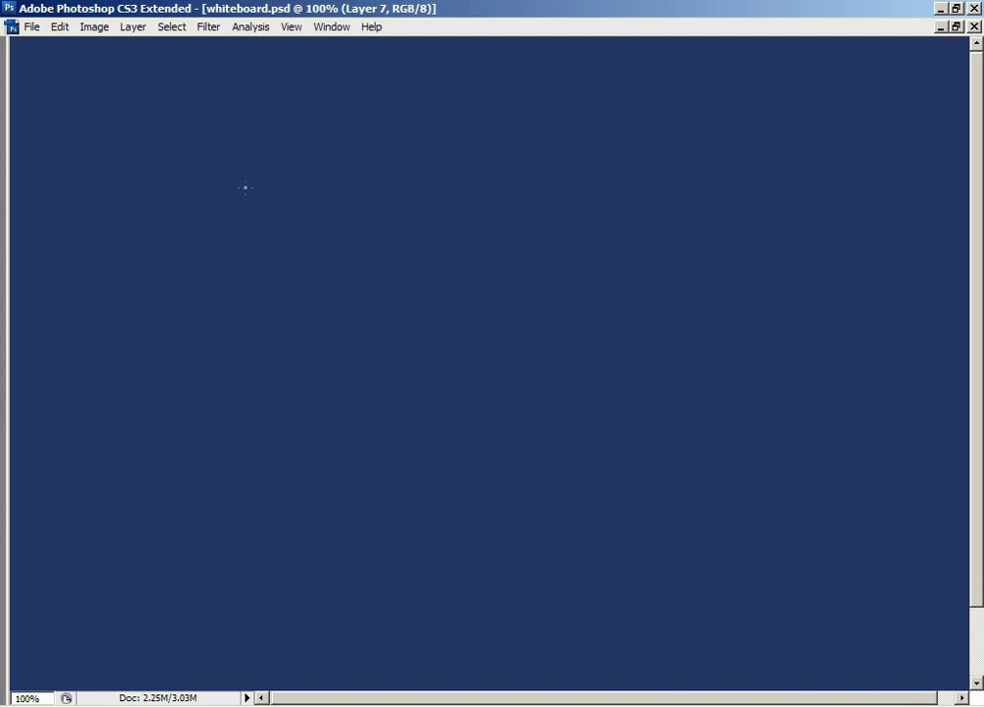
Draw a large freehand circle with four arrows pointing inward from its upper and right edge.
mouse_move(203, 244)
left_mouse_down()
mouse_move(213, 170)
mouse_move(362, 117)
mouse_move(459, 251)
mouse_move(376, 381)
mouse_move(238, 318)
mouse_move(202, 257)
mouse_move(201, 231)
left_mouse_up()
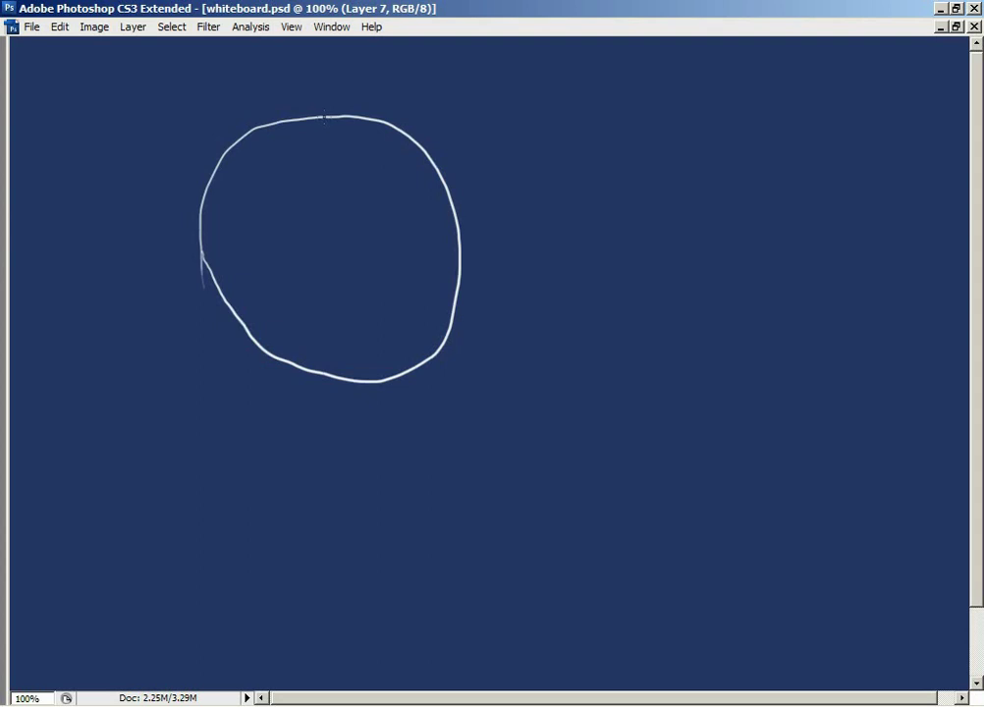
mouse_move(323, 118)
left_mouse_down()
mouse_move(325, 171)
mouse_move(333, 155)
left_mouse_up()
left_click_drag(414, 142, 381, 184)
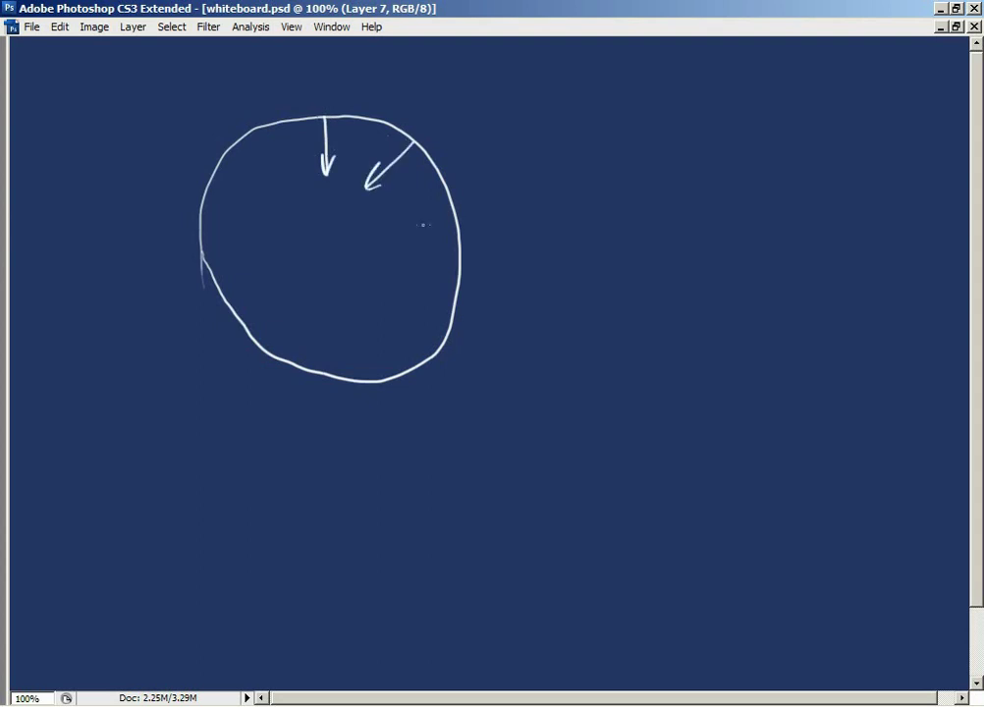
left_click_drag(448, 217, 397, 229)
left_click_drag(410, 218, 410, 240)
left_click_drag(454, 302, 399, 278)
left_click_drag(427, 268, 399, 290)
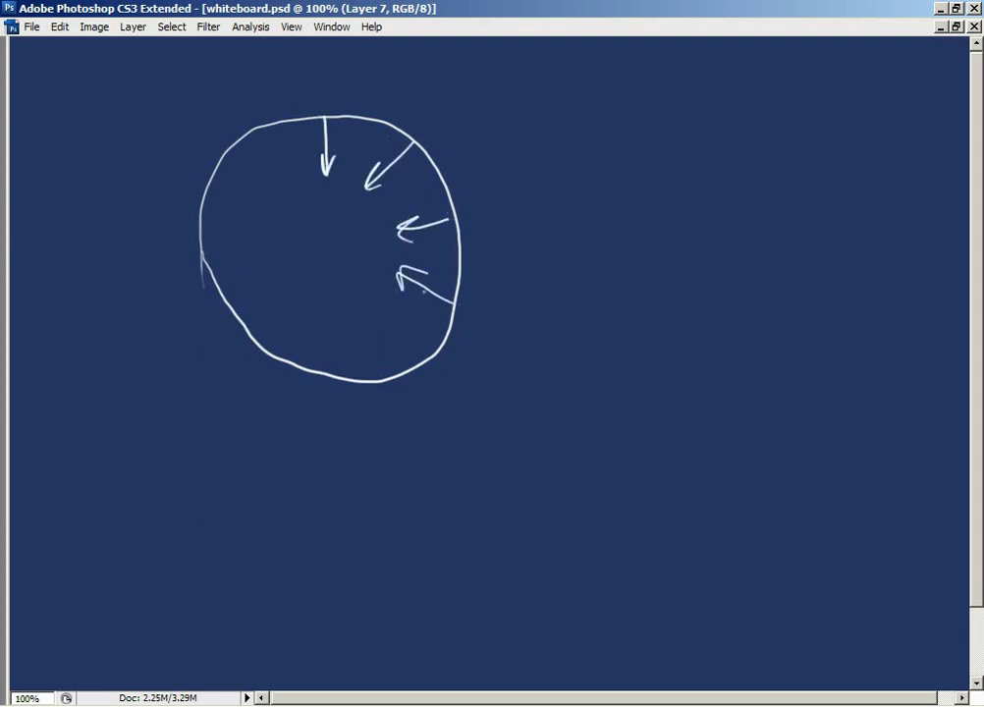
Add five more inward arrows along the circle's lower and left edge and a small circle at its centre.
left_click_drag(391, 376, 373, 314)
left_click_drag(361, 335, 386, 327)
left_click_drag(296, 365, 319, 303)
left_click_drag(306, 318, 322, 312)
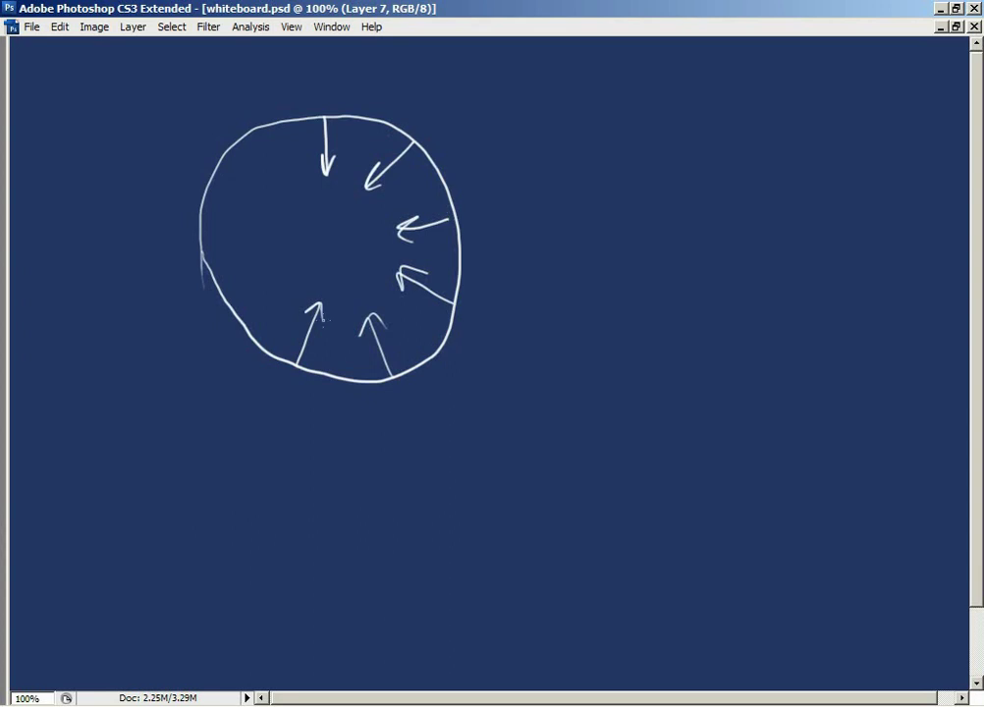
left_click_drag(227, 302, 281, 266)
left_click_drag(261, 268, 274, 276)
left_click_drag(201, 218, 268, 233)
left_click_drag(257, 225, 260, 237)
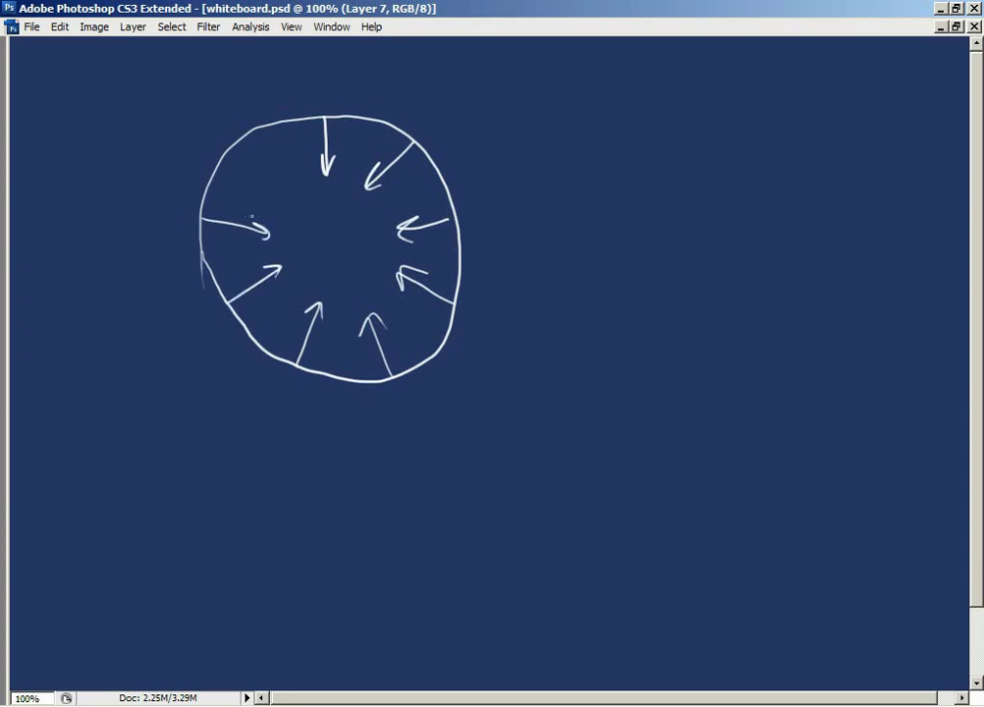
left_click_drag(250, 144, 278, 188)
left_click_drag(282, 174, 276, 188)
left_click_drag(330, 236, 328, 233)
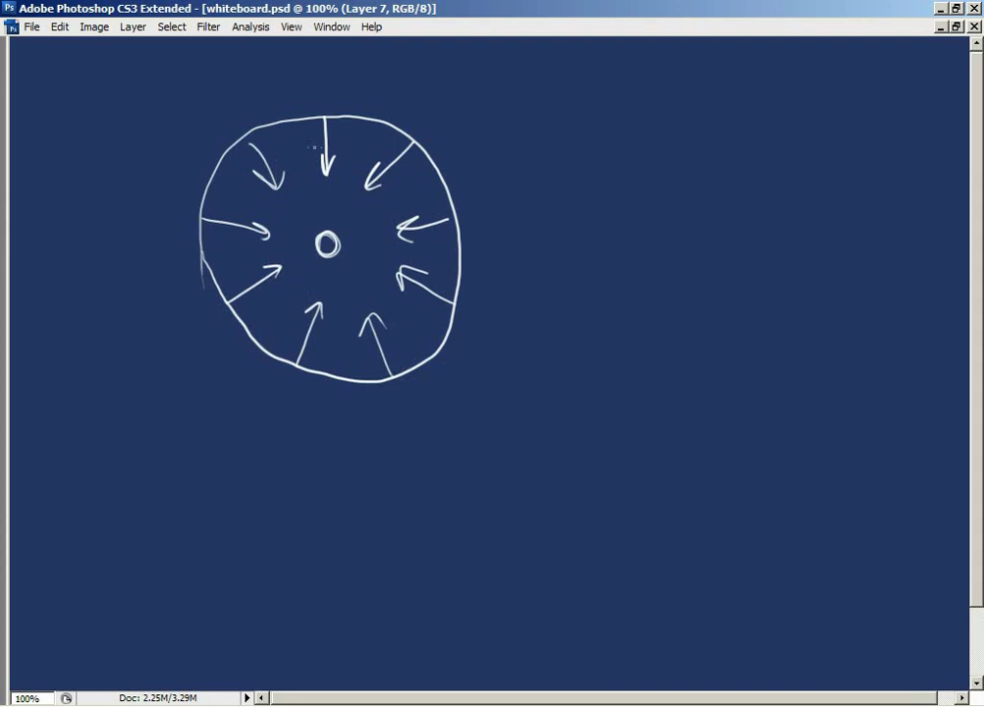
Handwrite the labels "brown" at the circle's upper and lower edge, "white" at its left and "blue" at its right.
mouse_move(336, 125)
left_mouse_down()
mouse_move(339, 149)
mouse_move(379, 147)
left_mouse_up()
left_click_drag(210, 239, 250, 243)
mouse_move(398, 229)
left_mouse_down()
mouse_move(405, 246)
mouse_move(432, 250)
left_mouse_up()
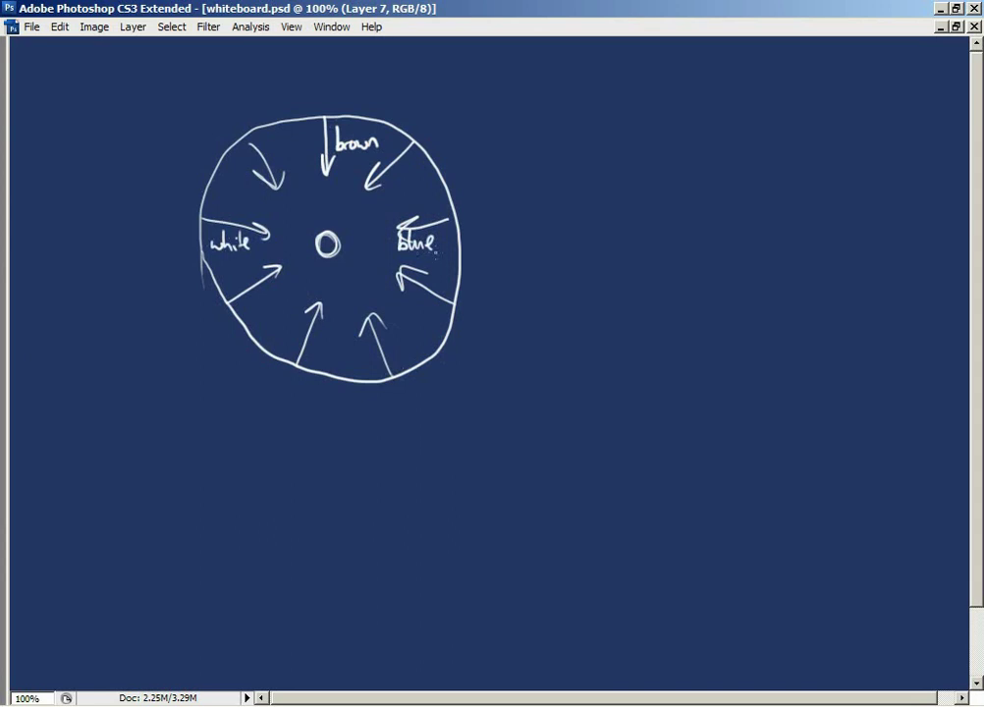
mouse_move(320, 324)
left_mouse_down()
mouse_move(324, 338)
mouse_move(351, 337)
left_mouse_up()
Sketch a wide rectangle beside the circle with a vertical double-headed arrow and horizontal arrows pointing to both ends.
mouse_move(560, 127)
left_mouse_down()
mouse_move(559, 222)
mouse_move(566, 127)
mouse_move(793, 131)
left_mouse_up()
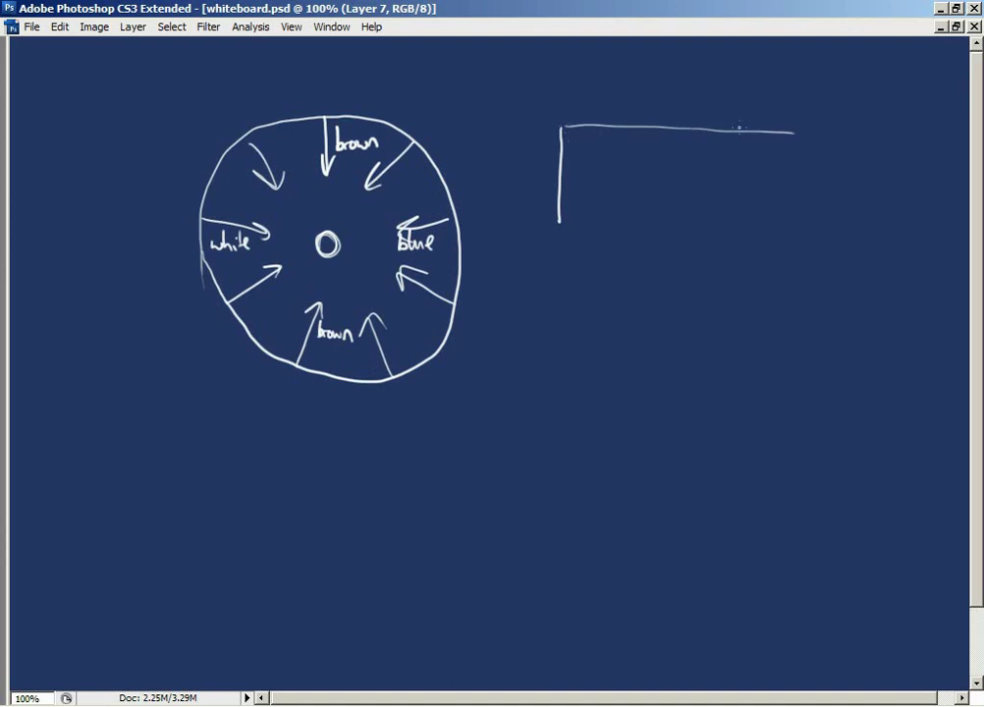
mouse_move(561, 225)
left_mouse_down()
mouse_move(736, 226)
mouse_move(811, 158)
mouse_move(807, 133)
left_mouse_up()
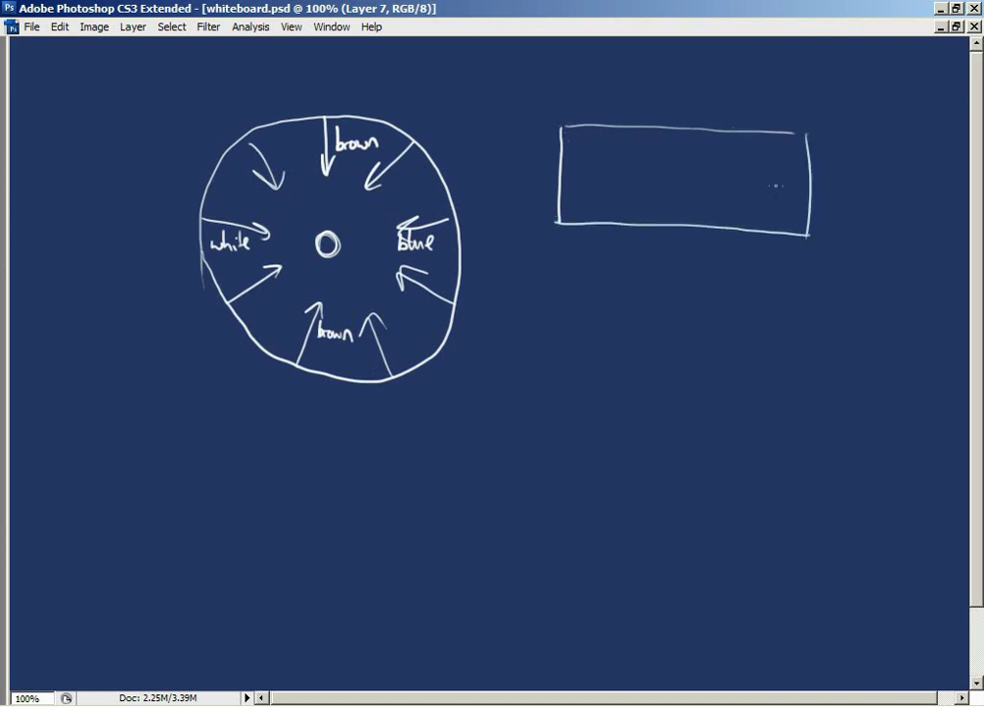
left_click_drag(665, 140, 659, 212)
mouse_move(652, 195)
left_mouse_down()
mouse_move(659, 215)
mouse_move(668, 204)
left_mouse_up()
left_click_drag(660, 145, 675, 160)
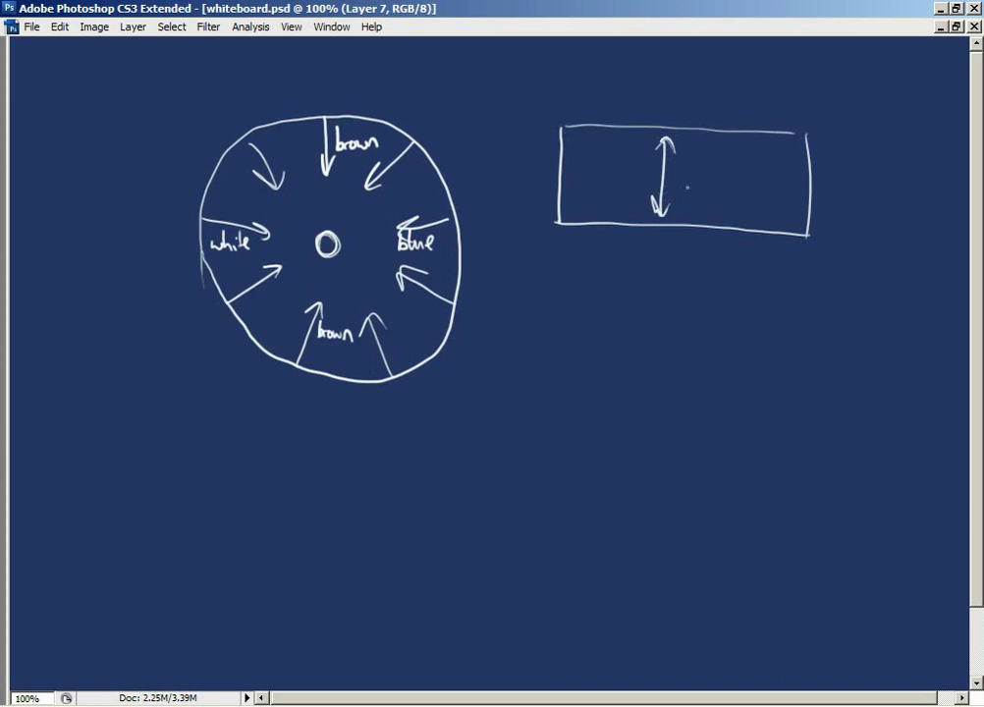
mouse_move(679, 183)
left_mouse_down()
mouse_move(795, 189)
mouse_move(787, 202)
left_mouse_up()
left_click_drag(643, 182, 569, 180)
left_click_drag(587, 169, 587, 186)
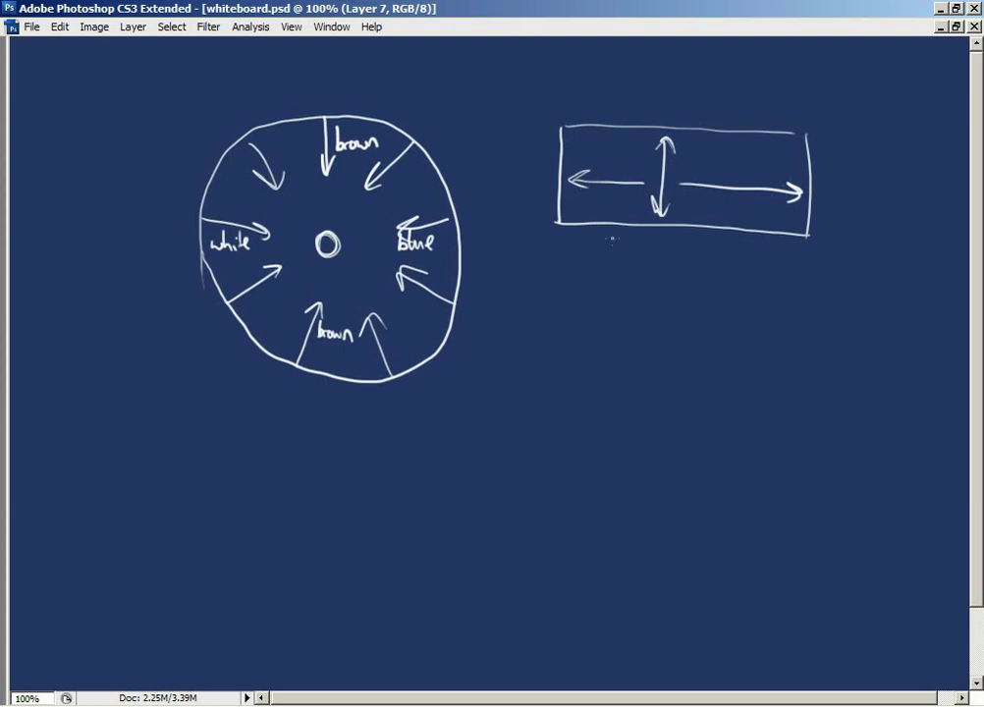
Sketch a shifted rectangle below with a dashed overflow section and a curved arrow wrapping it into a solid box at the opposite end.
mouse_move(611, 238)
left_mouse_down()
mouse_move(613, 329)
mouse_move(637, 238)
mouse_move(800, 244)
mouse_move(796, 350)
left_mouse_up()
left_click_drag(615, 332, 803, 352)
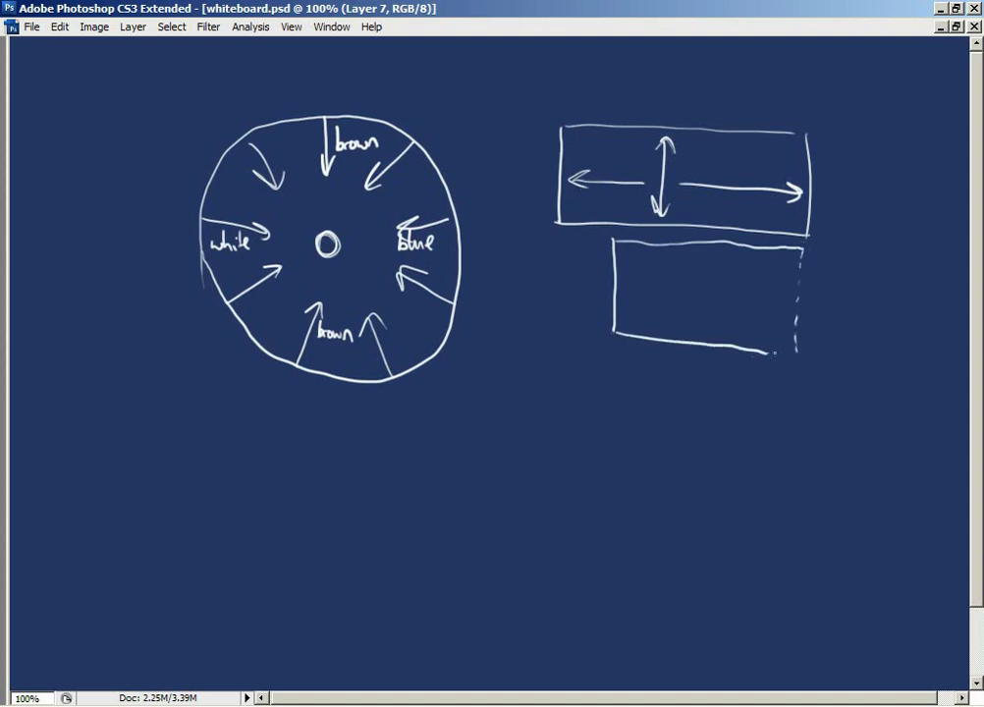
mouse_move(815, 251)
left_mouse_down()
mouse_move(872, 258)
mouse_move(867, 352)
mouse_move(825, 354)
mouse_move(702, 440)
mouse_move(577, 328)
mouse_move(586, 341)
left_mouse_up()
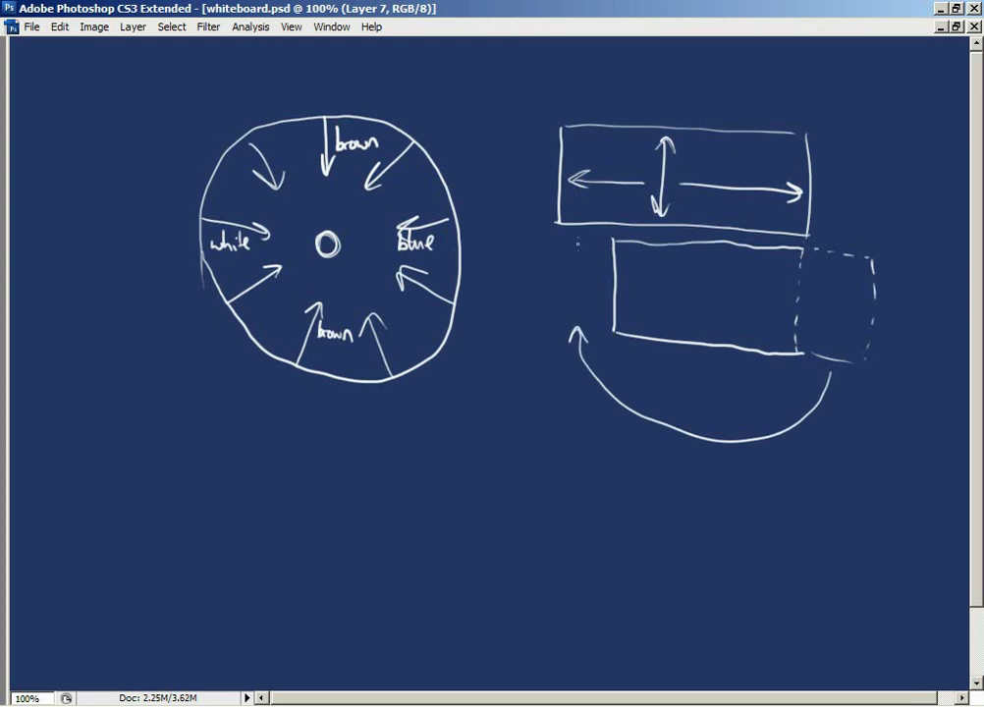
mouse_move(556, 233)
left_mouse_down()
mouse_move(609, 240)
mouse_move(551, 246)
mouse_move(549, 330)
mouse_move(615, 332)
left_mouse_up()
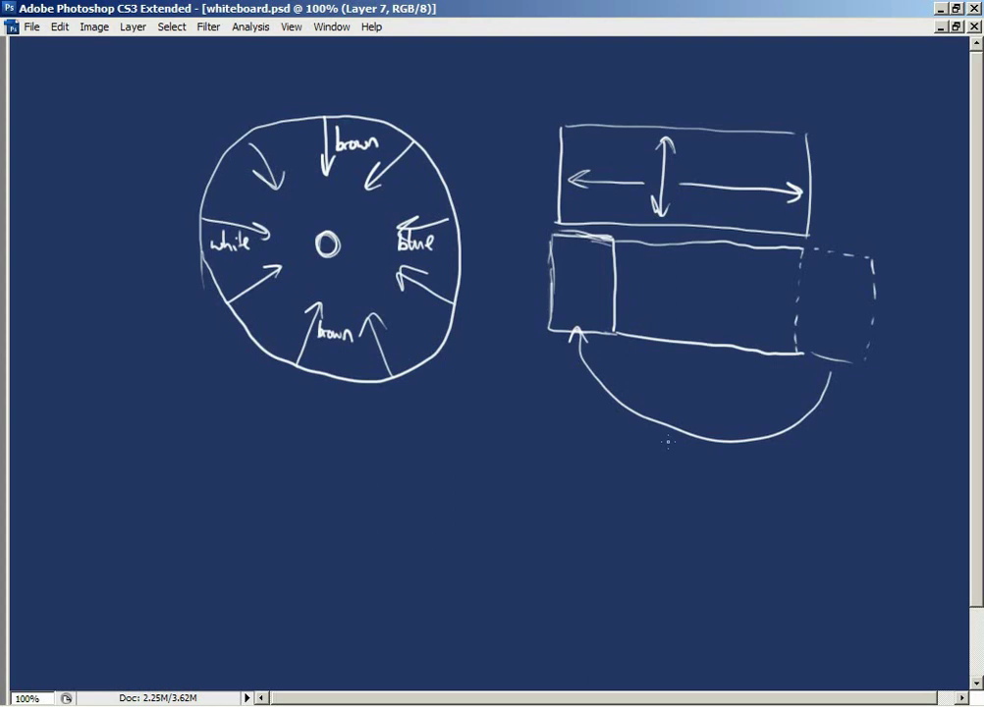
Draw a large dashed frame in the empty area below the sketches and title it "VOP VEX Surface SHOP".
scroll(491, 373, "down", 3)
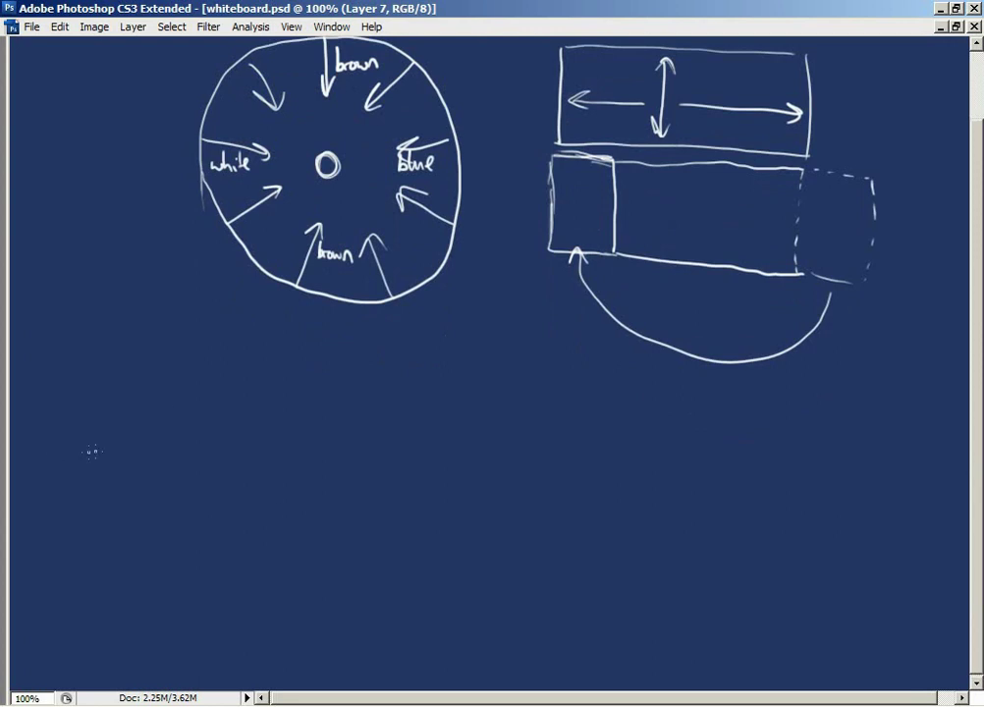
left_click_drag(55, 444, 62, 492)
left_click_drag(61, 571, 61, 641)
mouse_move(56, 444)
left_mouse_down()
mouse_move(823, 459)
mouse_move(824, 658)
left_mouse_up()
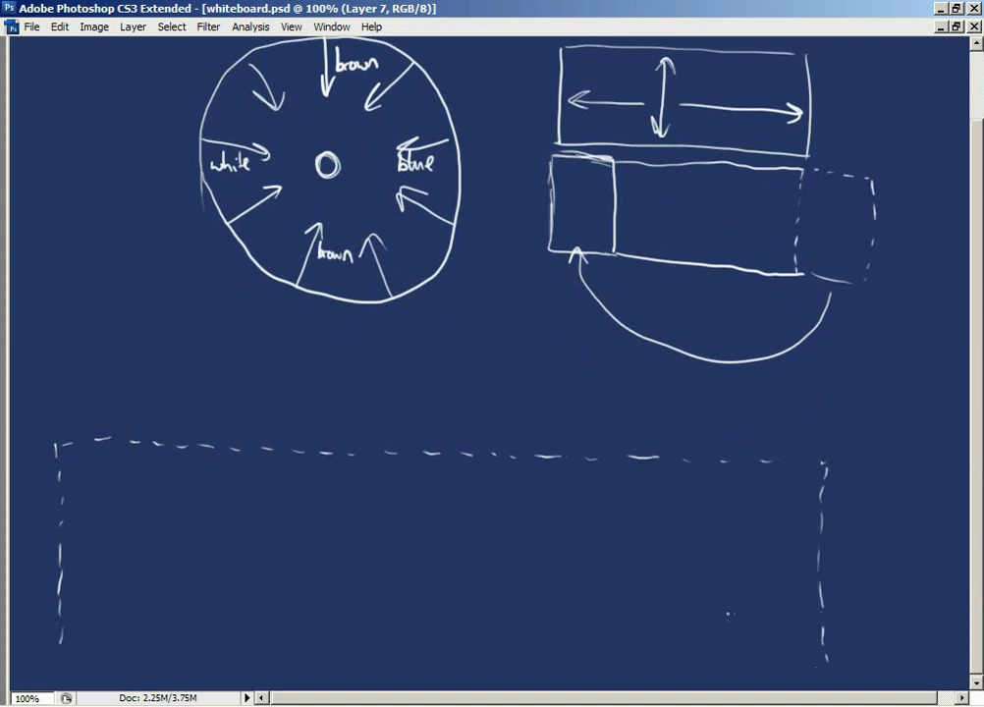
mouse_move(94, 405)
left_mouse_down()
mouse_move(101, 430)
mouse_move(155, 410)
mouse_move(173, 434)
mouse_move(181, 414)
mouse_move(195, 432)
mouse_move(257, 422)
mouse_move(321, 438)
mouse_move(359, 420)
mouse_move(347, 426)
left_mouse_up()
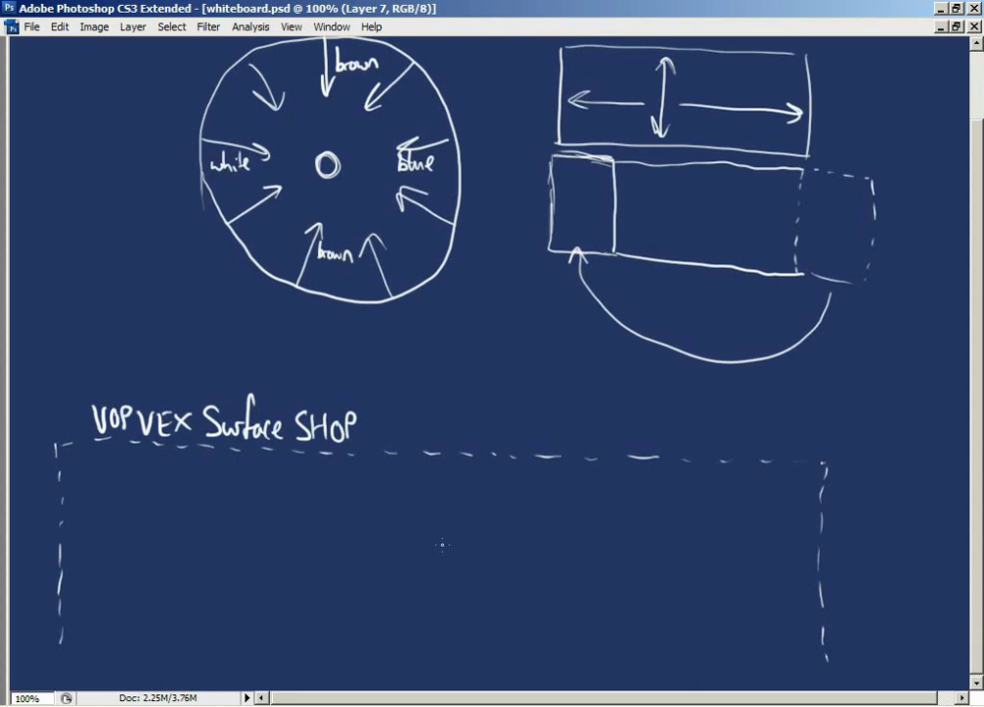
Draw a node box inside the dashed frame, labelled "Lambert" with a "Clr" output.
left_click_drag(438, 517, 444, 573)
mouse_move(439, 508)
left_mouse_down()
mouse_move(509, 508)
mouse_move(526, 625)
left_mouse_up()
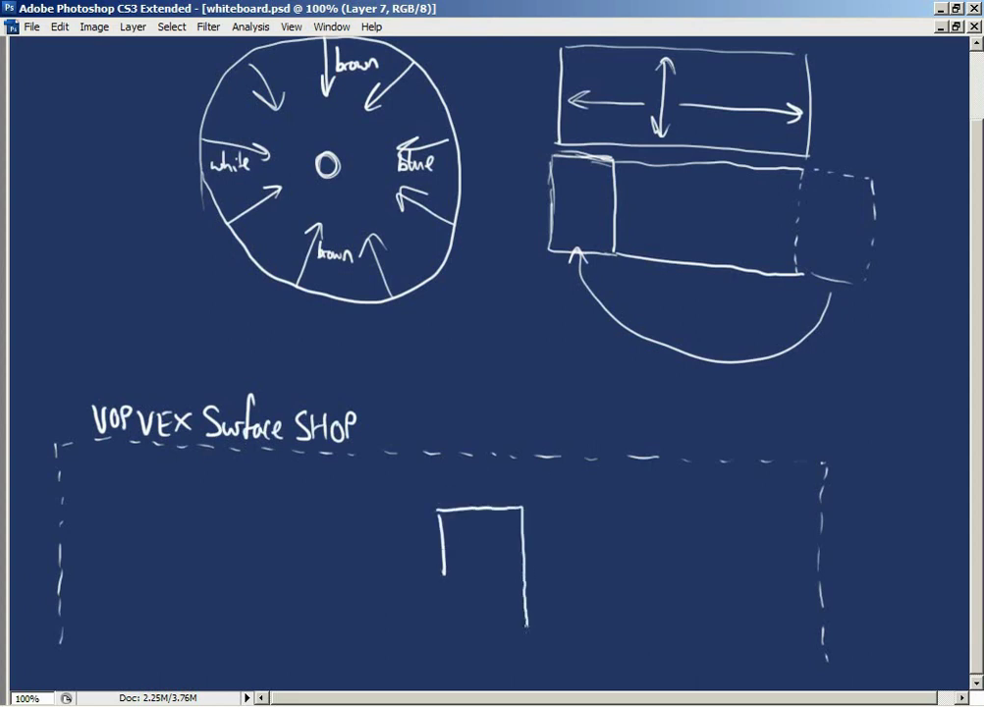
mouse_move(443, 573)
left_mouse_down()
mouse_move(445, 628)
mouse_move(526, 629)
left_mouse_up()
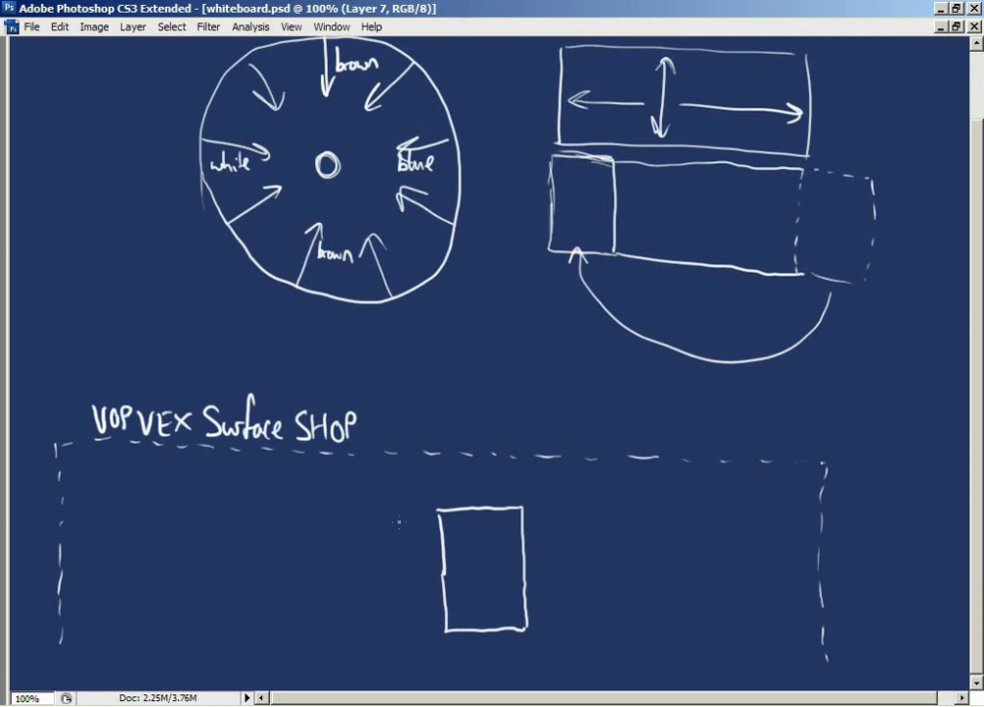
mouse_move(451, 514)
left_mouse_down()
mouse_move(455, 530)
mouse_move(512, 519)
mouse_move(496, 576)
mouse_move(516, 560)
mouse_move(520, 574)
left_mouse_up()
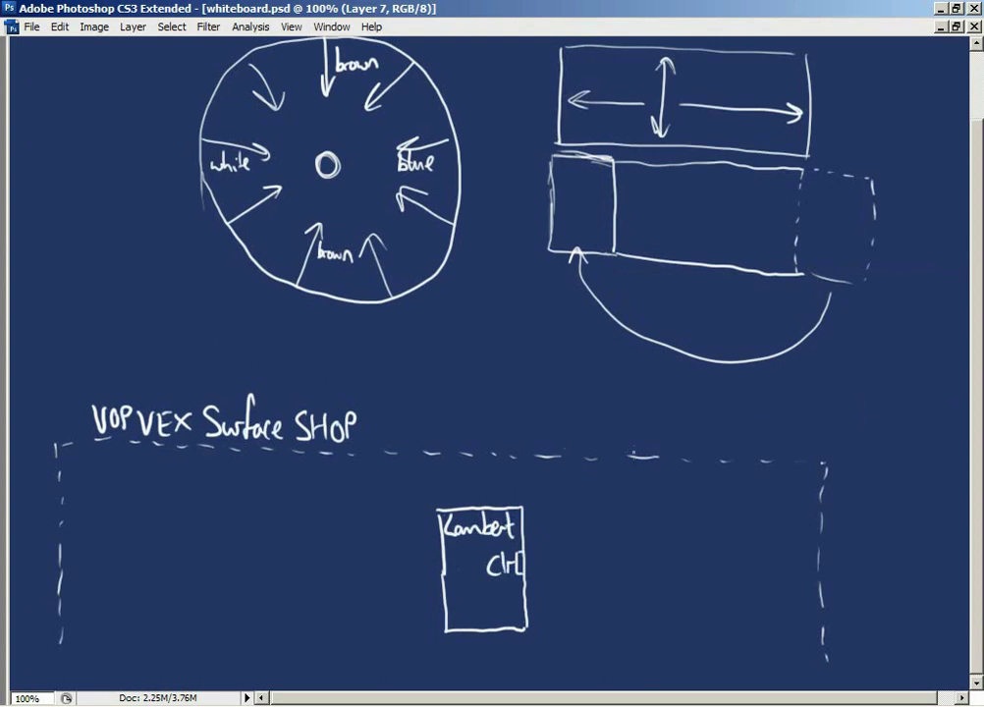
Draw a second node box near the frame's right edge and label it "output".
left_click_drag(706, 500, 706, 636)
left_click_drag(706, 502, 796, 507)
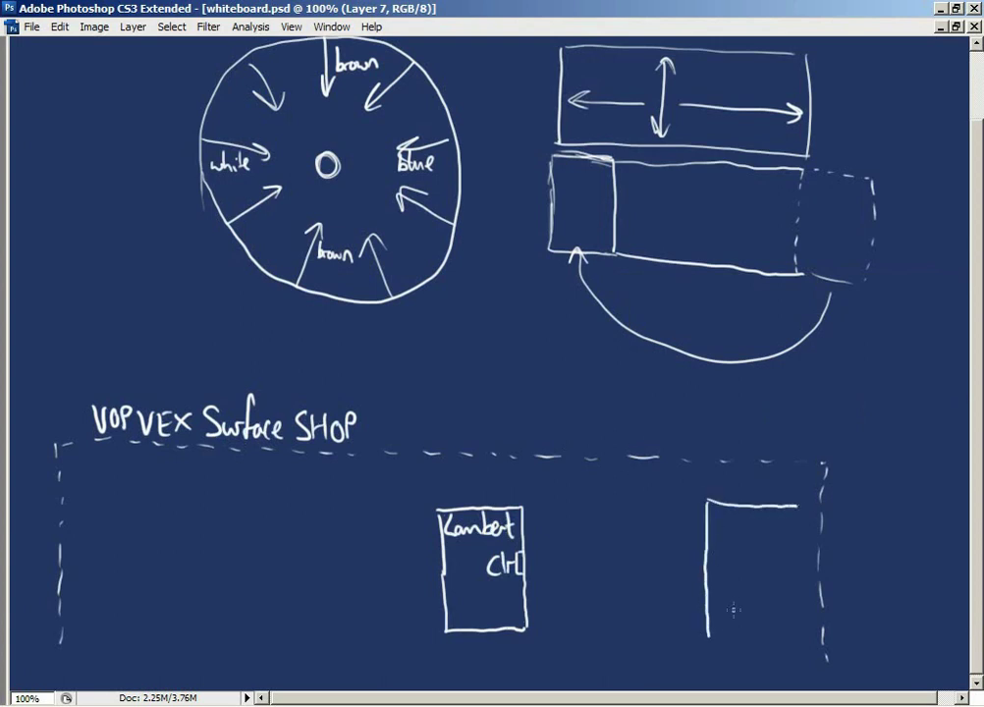
left_click_drag(707, 636, 797, 632)
left_click_drag(797, 510, 800, 634)
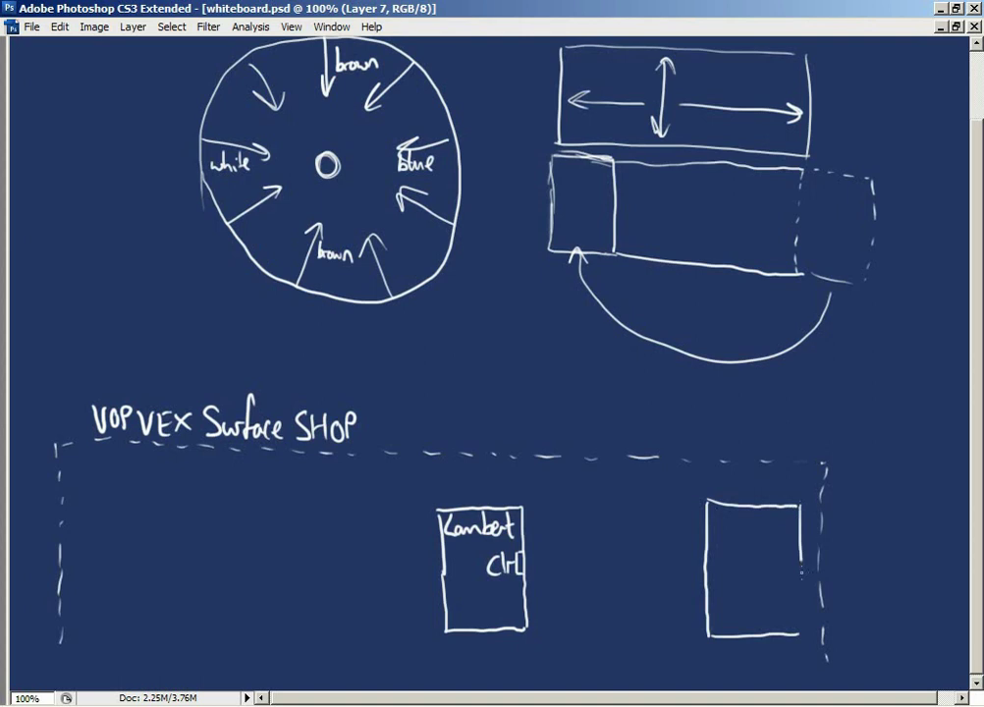
left_click_drag(716, 517, 774, 536)
left_click_drag(767, 521, 778, 519)
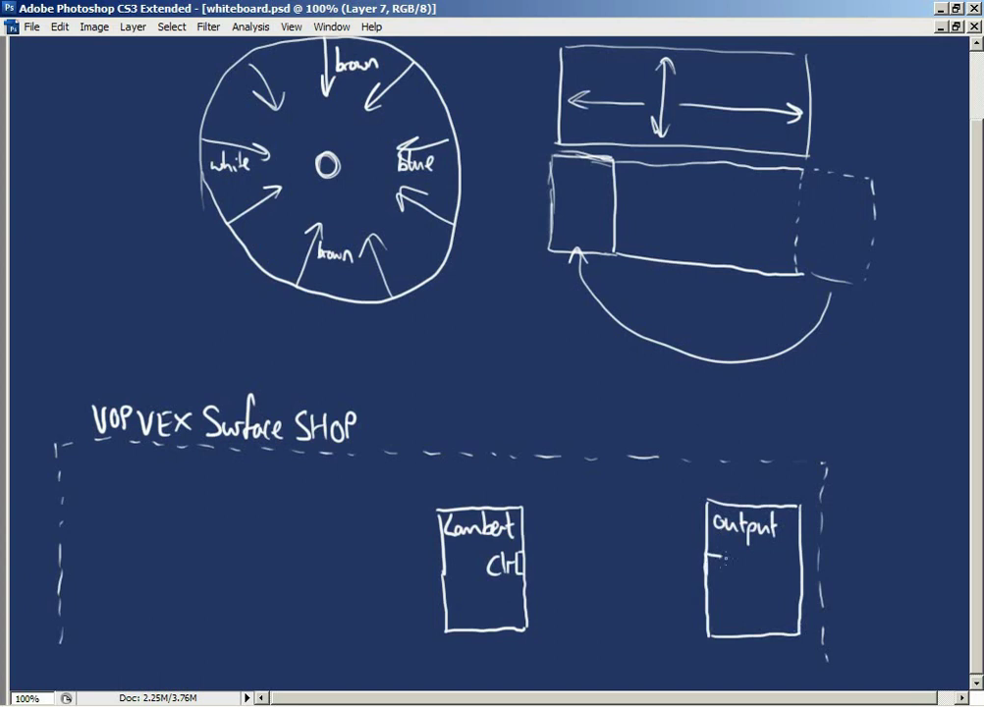
Add a "cf" input to the output node, connect Lambert's Clr to it with an arrow, and extend the label to "output1".
mouse_move(708, 559)
left_mouse_down()
mouse_move(711, 580)
mouse_move(754, 582)
left_mouse_up()
left_click_drag(749, 568, 764, 567)
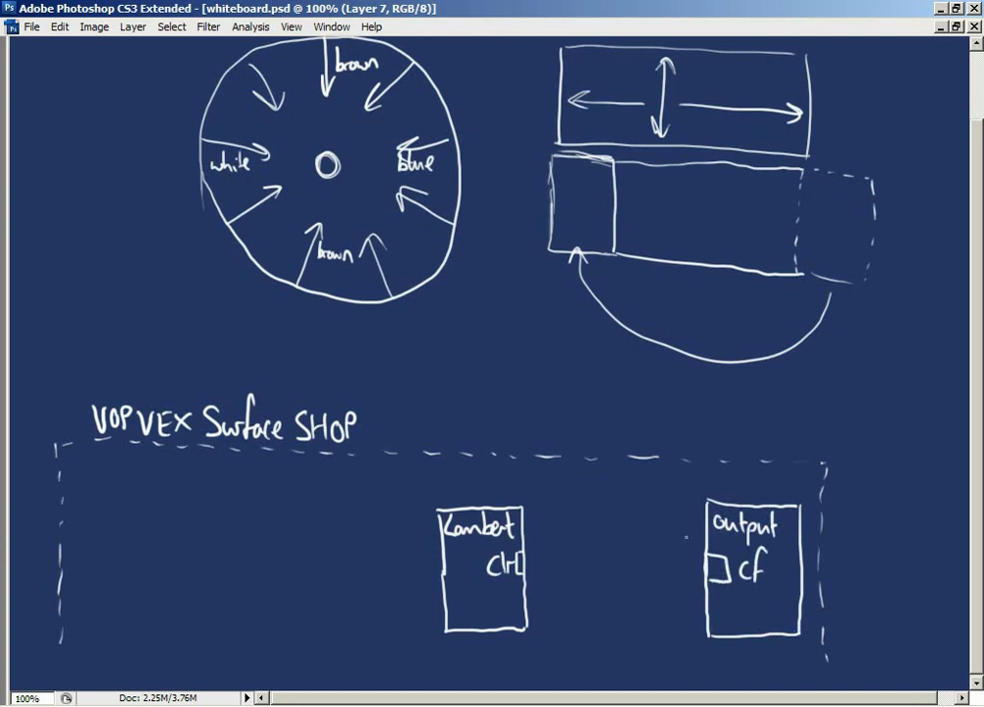
mouse_move(526, 566)
left_mouse_down()
mouse_move(705, 567)
mouse_move(692, 580)
left_mouse_up()
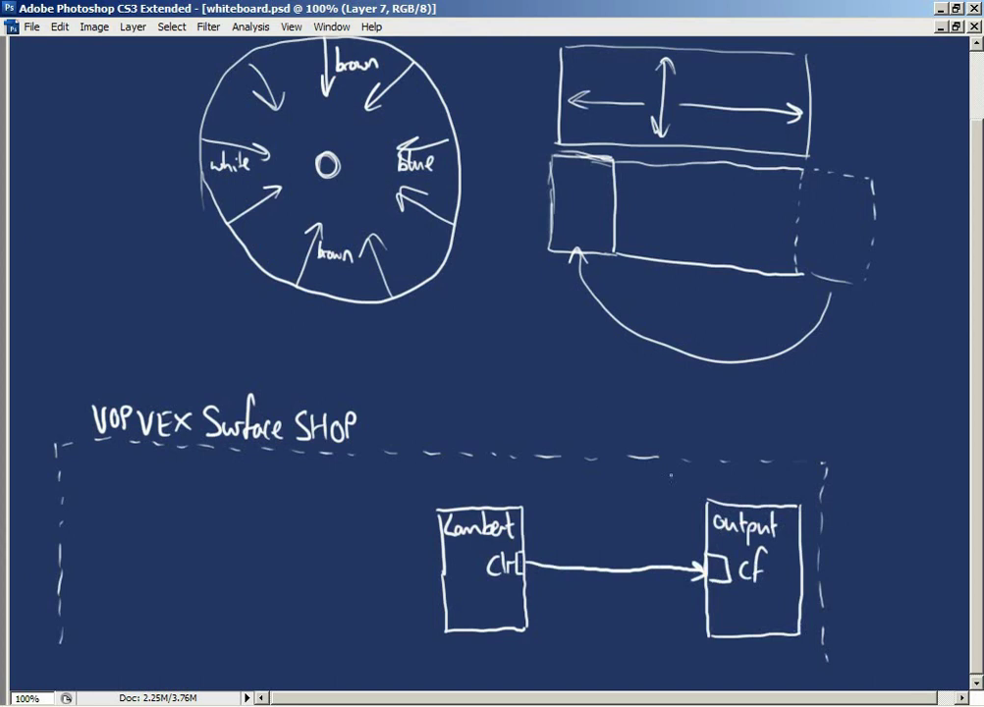
left_click_drag(777, 522, 786, 540)
left_click_drag(478, 417, 474, 500)
left_click_drag(462, 477, 487, 478)
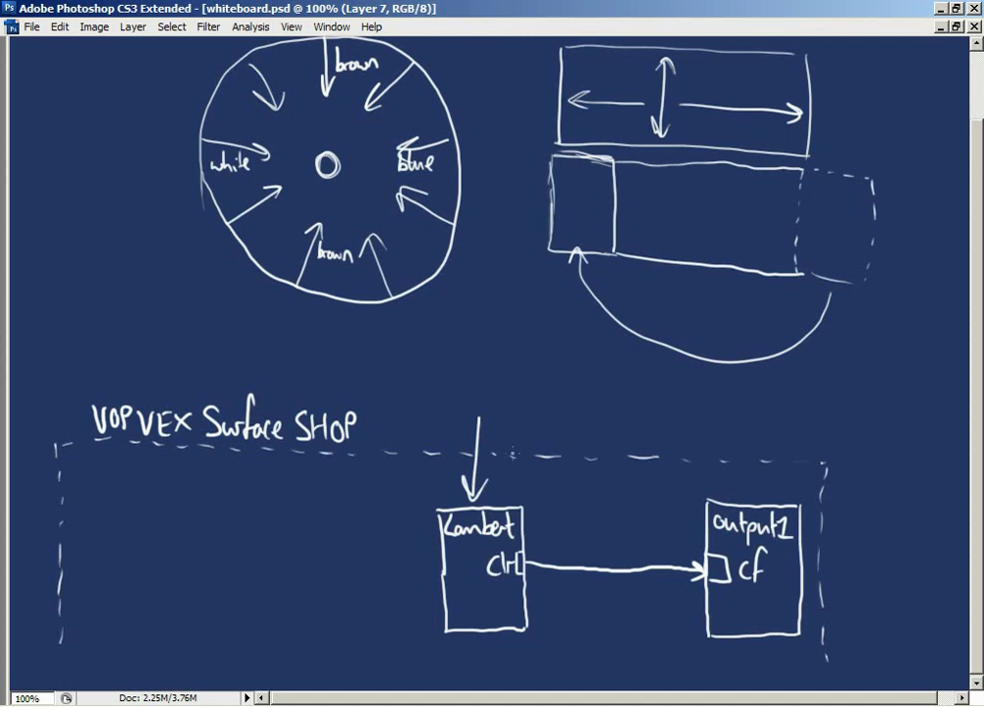
key("ctrl+alt+z")
key("ctrl+alt+z")
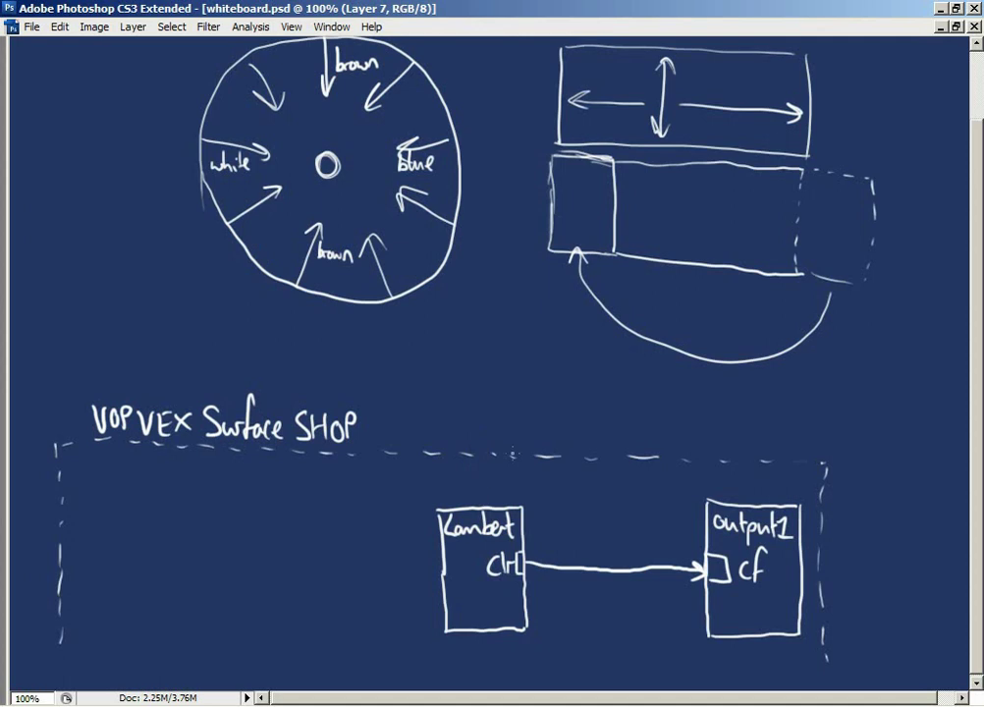
mouse_move(585, 645)
left_mouse_down()
mouse_move(659, 621)
mouse_move(690, 588)
left_mouse_up()
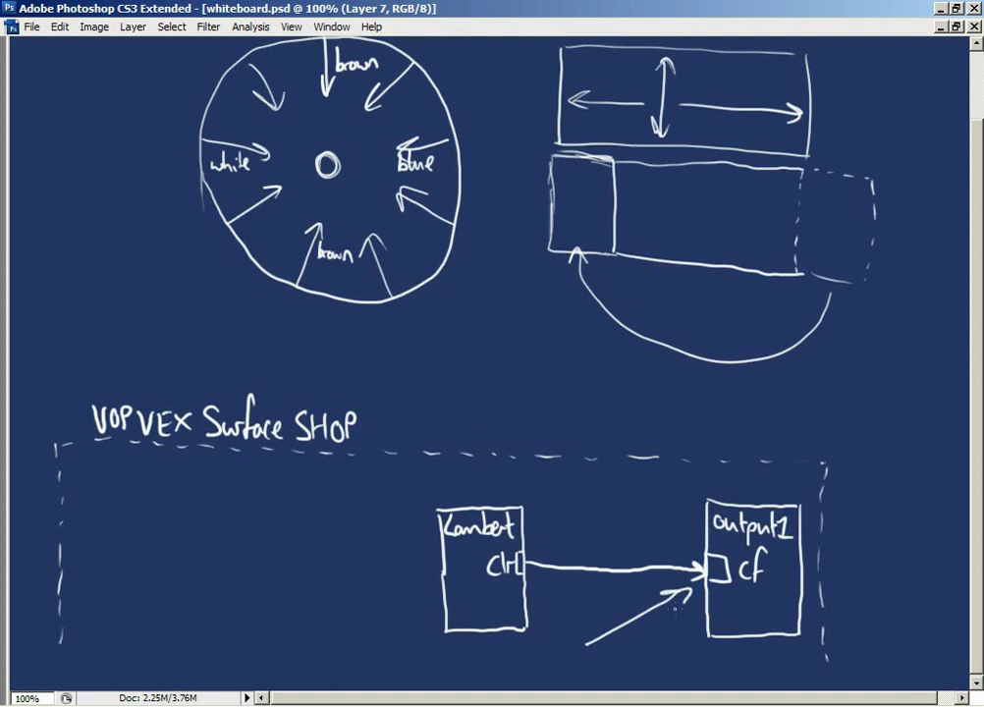
key("ctrl+z")
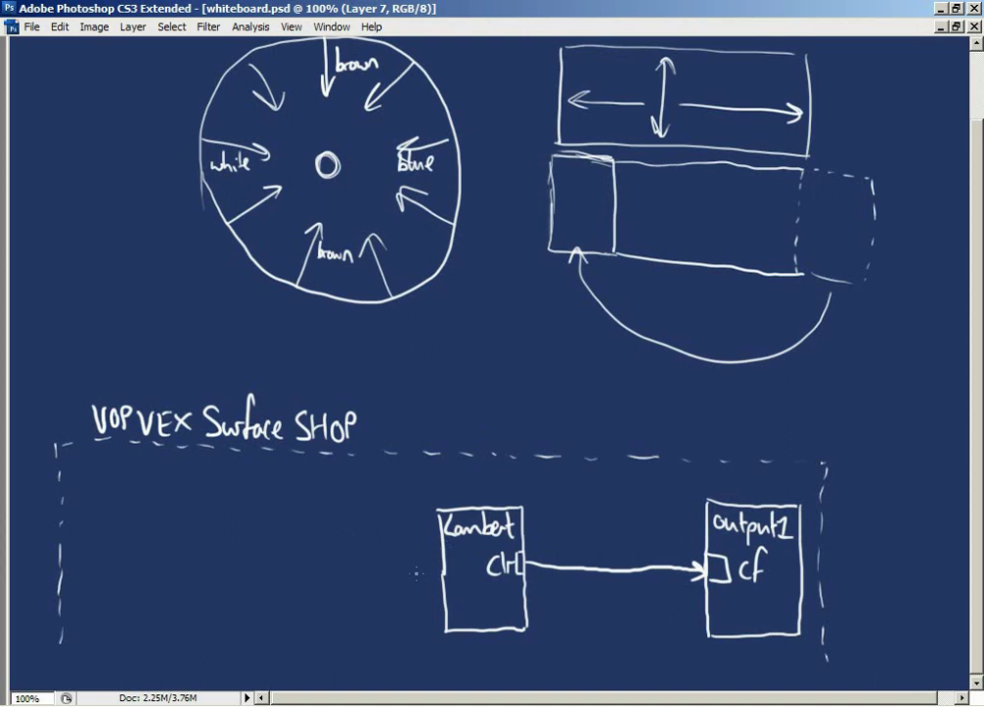
Draw a "Texture" node box left of Lambert with a "color" output and connect it by an arrow to a "dif" input on Lambert.
mouse_move(283, 503)
left_mouse_down()
mouse_move(285, 610)
mouse_move(347, 504)
mouse_move(361, 626)
left_mouse_up()
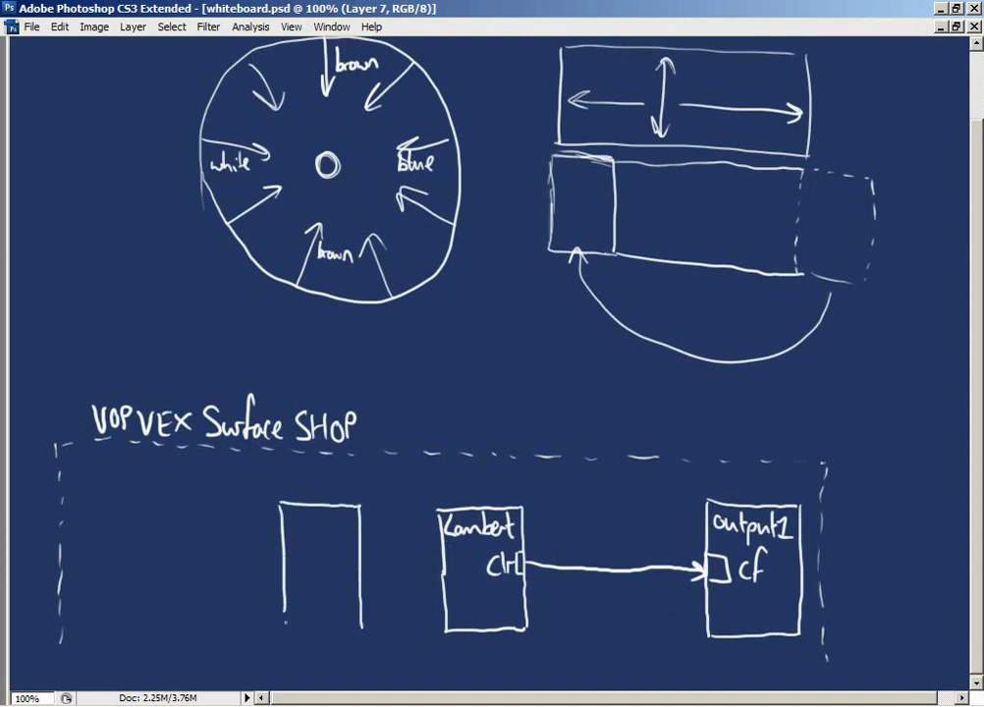
left_click_drag(284, 612, 360, 626)
mouse_move(284, 509)
left_mouse_down()
mouse_move(291, 530)
mouse_move(334, 528)
mouse_move(324, 564)
left_mouse_up()
left_click_drag(325, 557, 337, 565)
left_click_drag(338, 557, 348, 559)
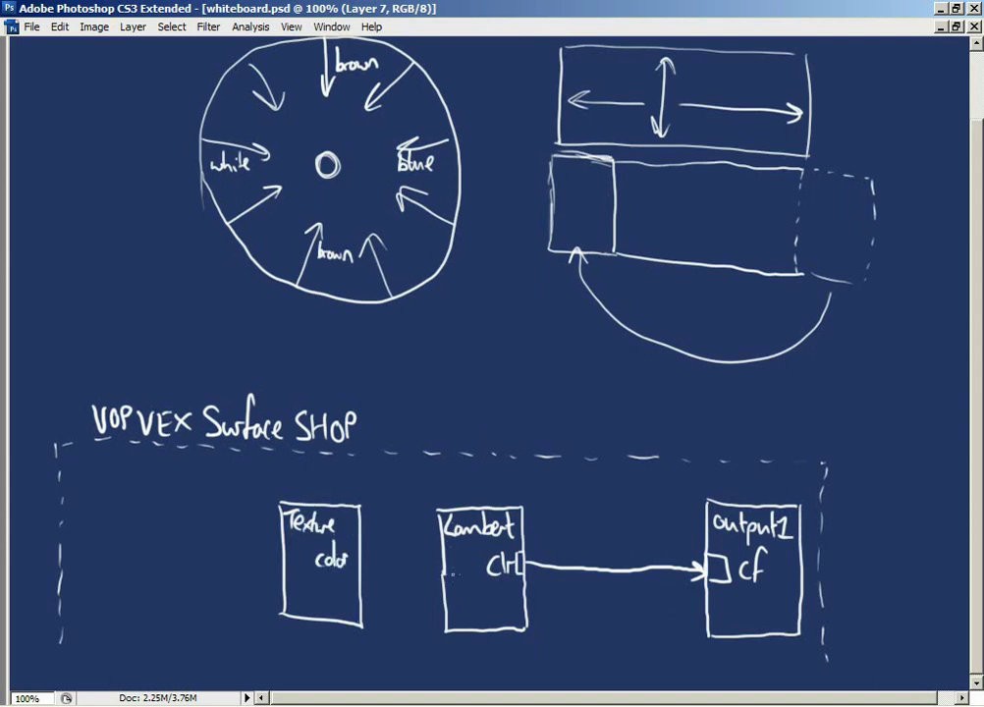
mouse_move(451, 562)
left_mouse_down()
mouse_move(449, 577)
mouse_move(470, 578)
mouse_move(448, 581)
left_mouse_up()
mouse_move(357, 556)
left_mouse_down()
mouse_move(357, 571)
mouse_move(428, 563)
mouse_move(429, 579)
left_mouse_up()
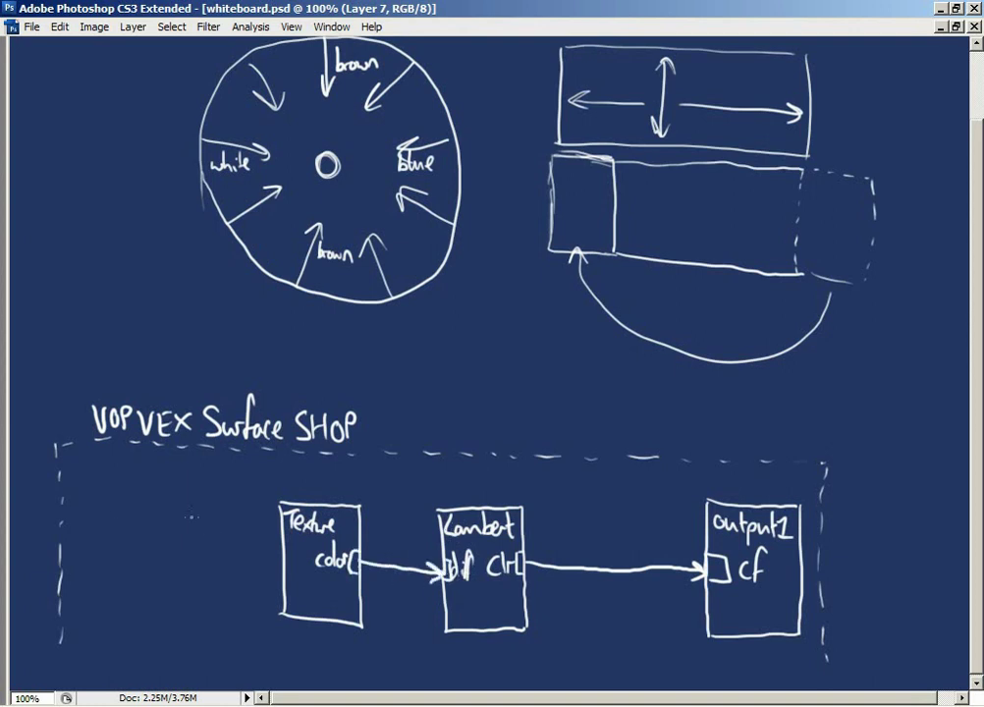
Draw a small box left of the Texture node and add arrows between the two.
mouse_move(79, 589)
left_mouse_down()
mouse_move(165, 549)
mouse_move(80, 596)
left_mouse_up()
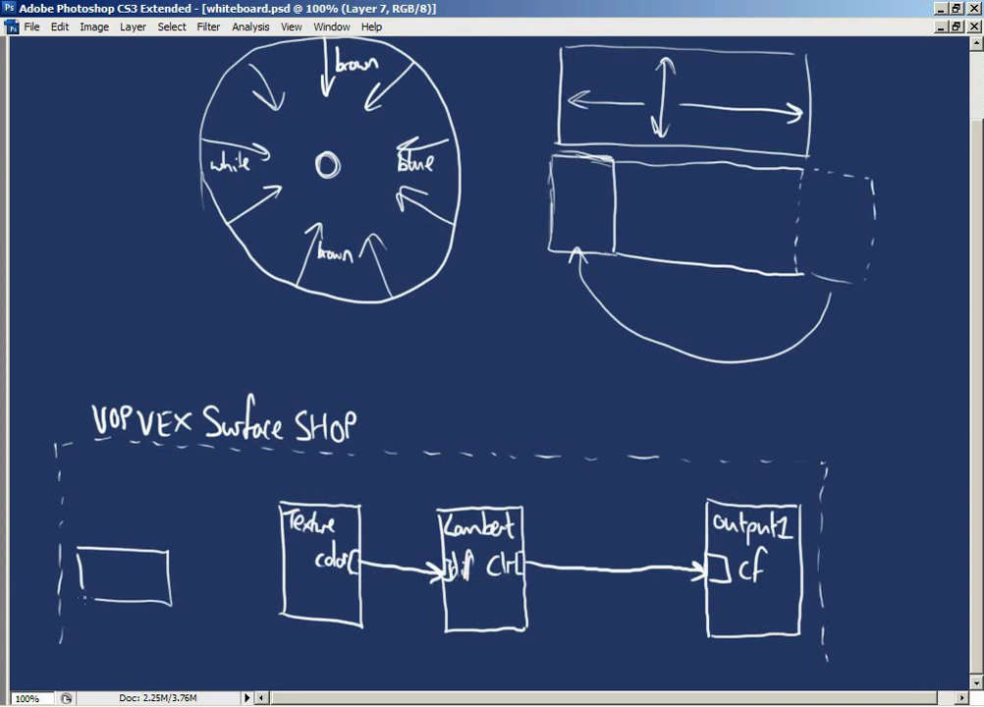
mouse_move(83, 552)
left_mouse_down()
mouse_move(84, 601)
mouse_move(102, 571)
mouse_move(149, 564)
mouse_move(156, 575)
mouse_move(278, 539)
left_mouse_up()
left_click_drag(263, 538, 267, 552)
left_click_drag(173, 595, 281, 558)
left_click_drag(220, 546, 221, 603)
left_click_drag(216, 594, 229, 592)
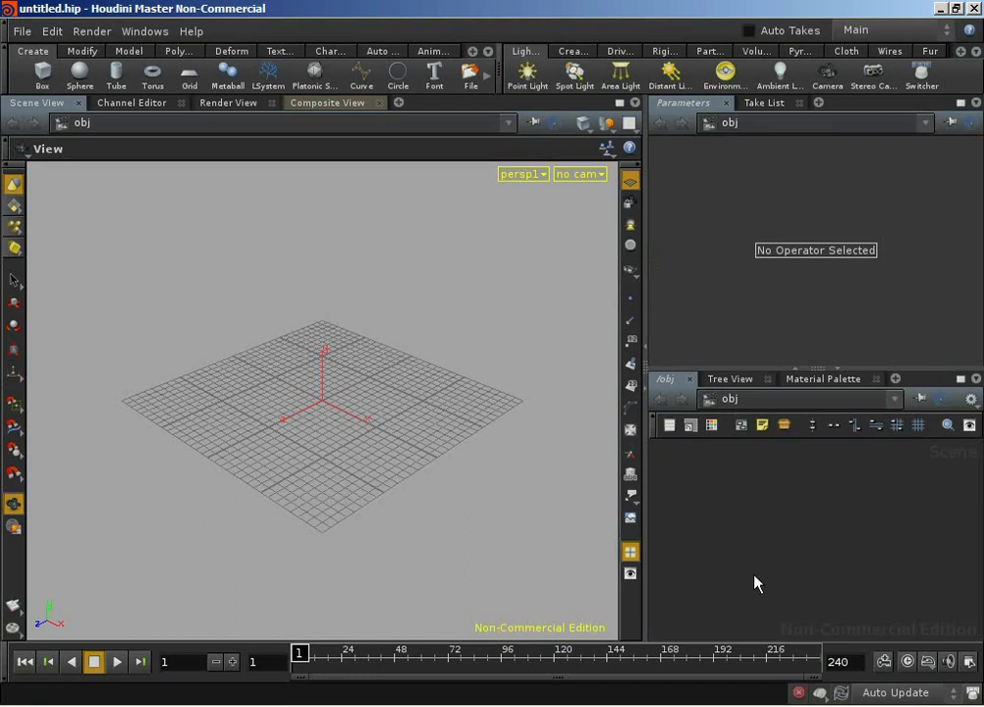
Switch from Houdini to the Resources folder window in Windows Explorer.
key("alt+Tab")
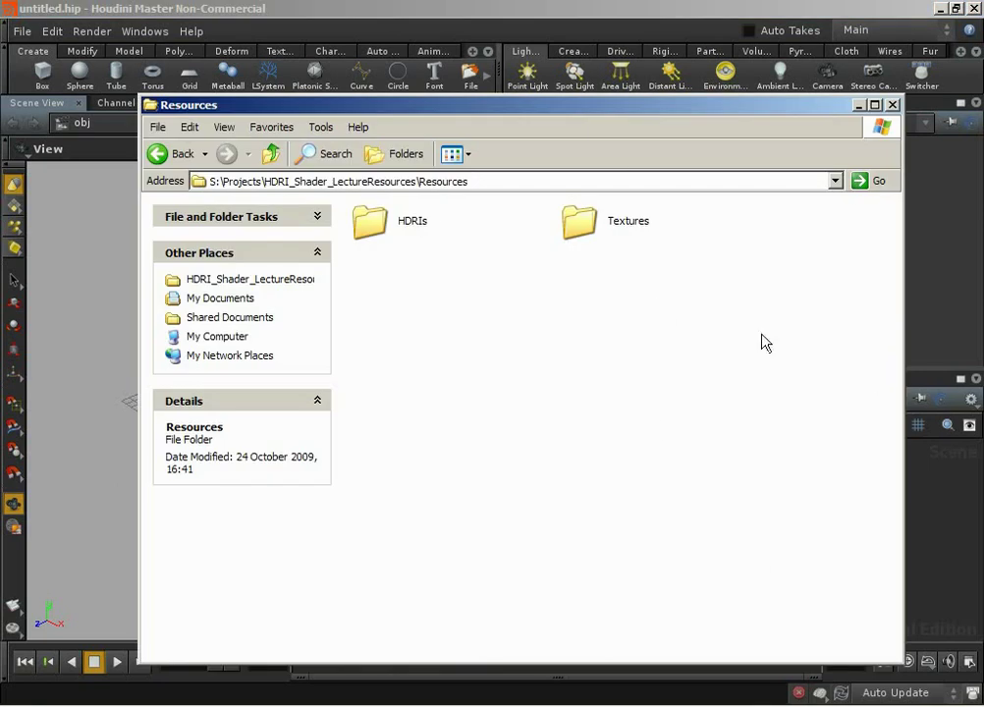
Copy the HDRIs and Textures folders from Resources into the HDRI_Shader project folder.
left_click_drag(761, 314, 378, 235)
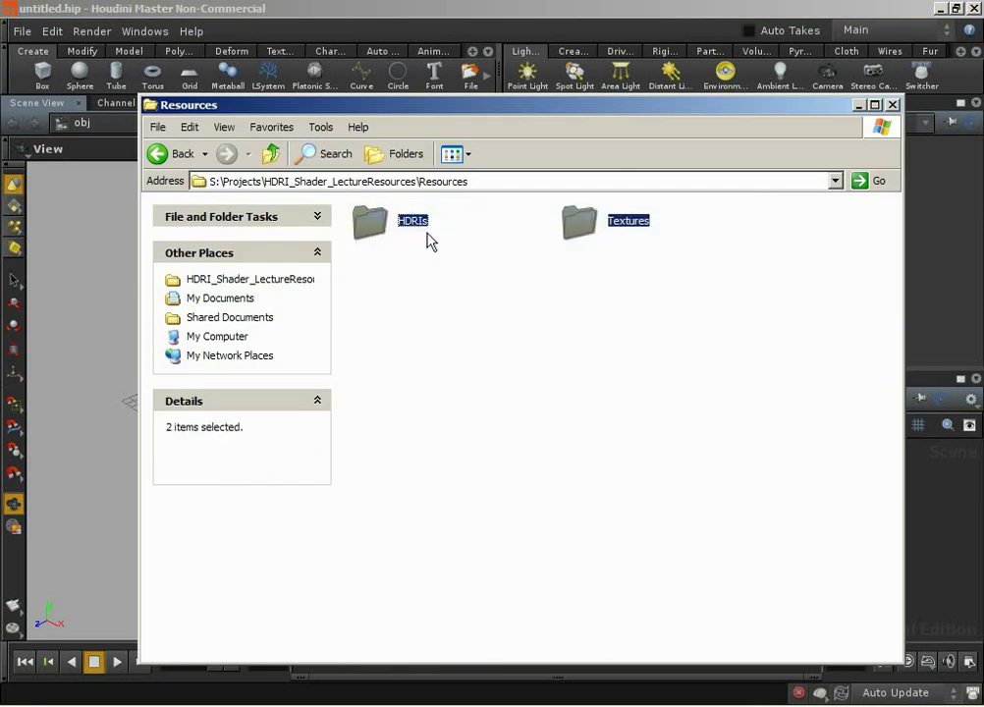
key("alt+Tab")
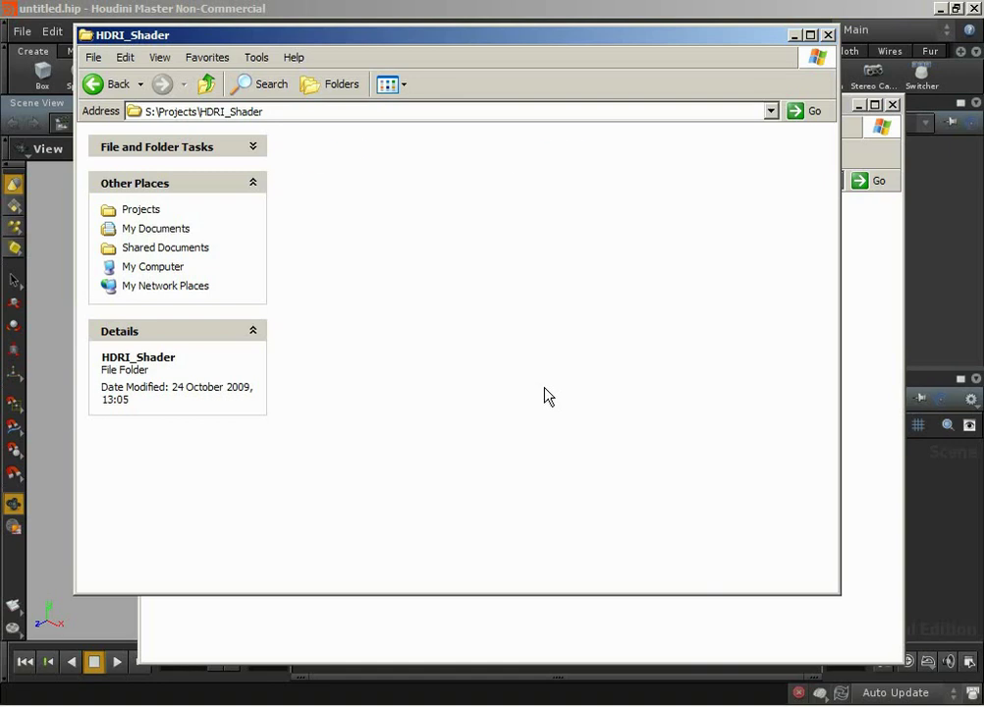
key("ctrl+v")
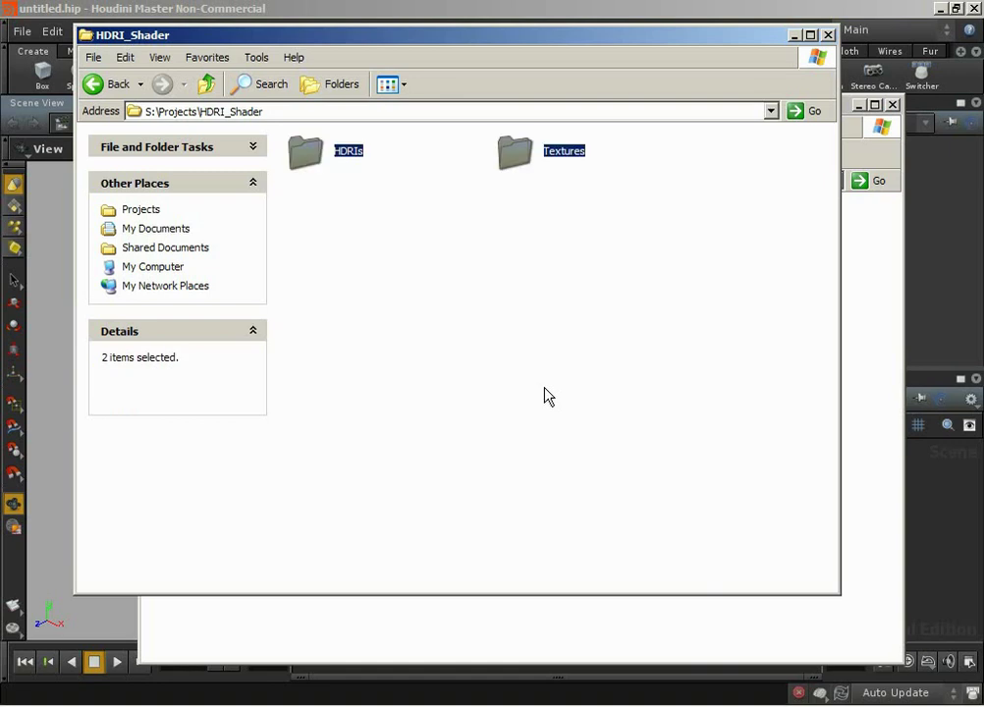
left_click(546, 292)
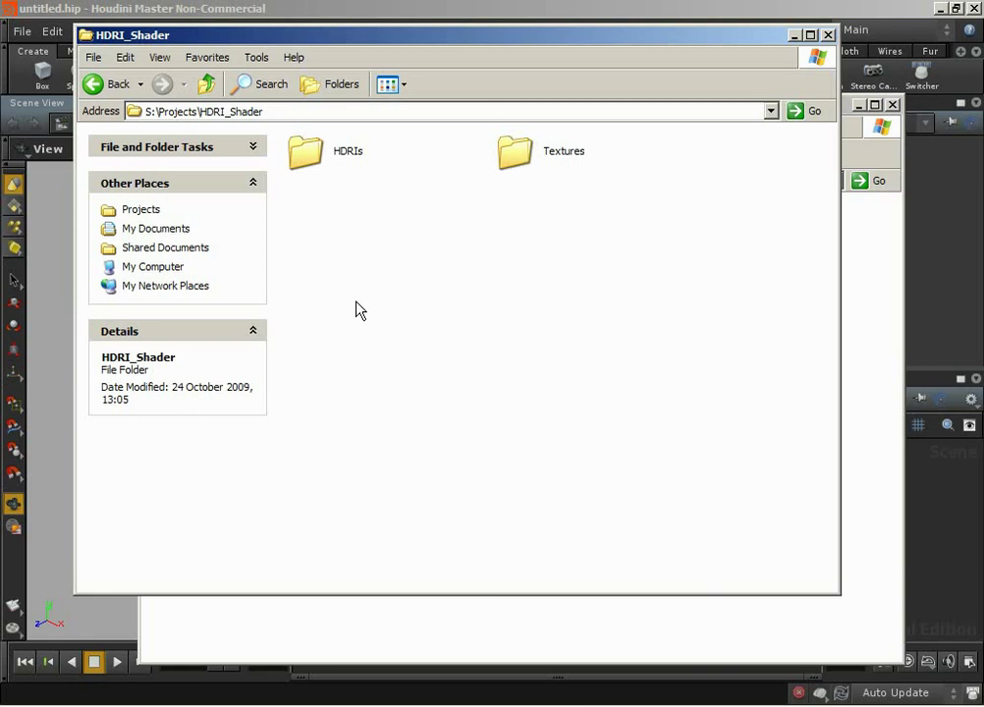
Switch to Houdini and save the scene as lesson_01 in S:/Projects/HDRI_Shader.
left_click(247, 8)
left_click(44, 36)
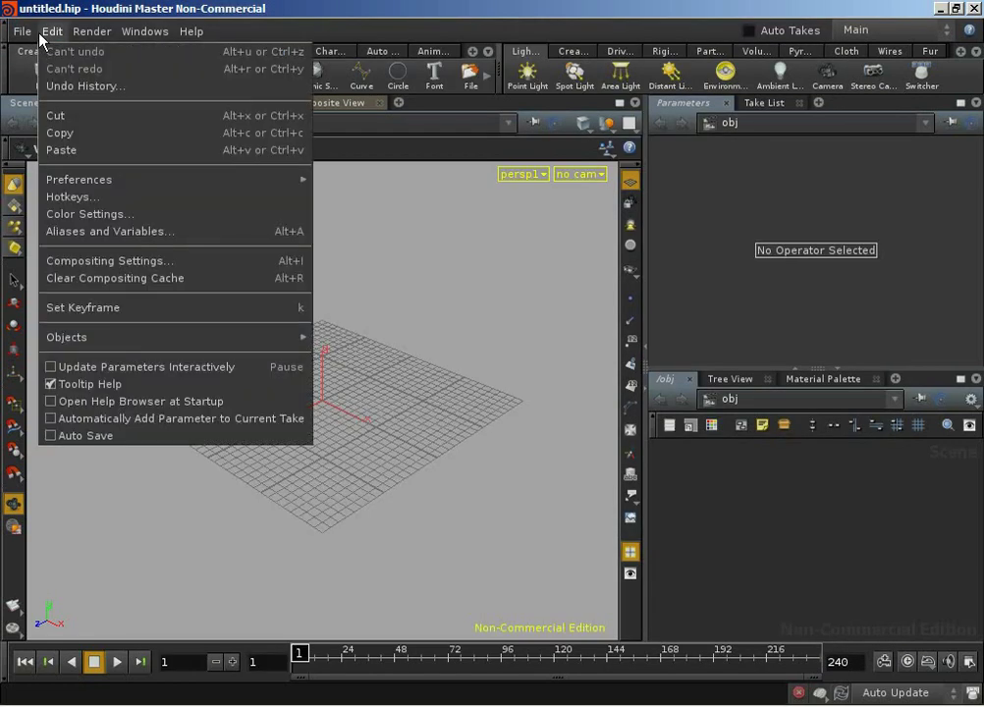
left_click(21, 30)
left_click(68, 133)
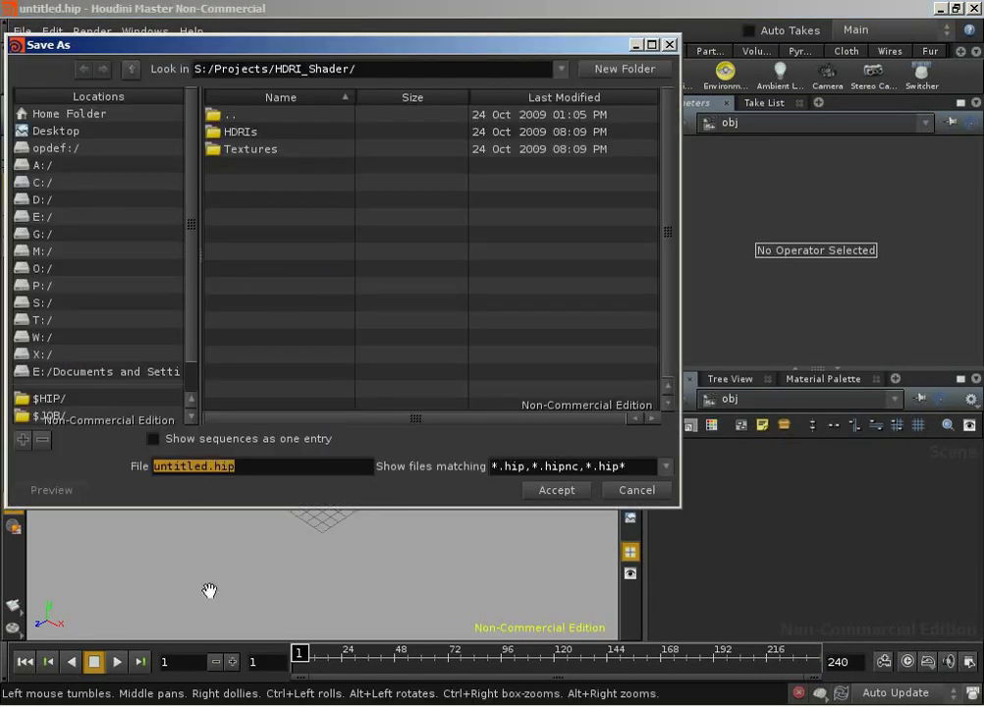
left_click_drag(207, 467, 97, 467)
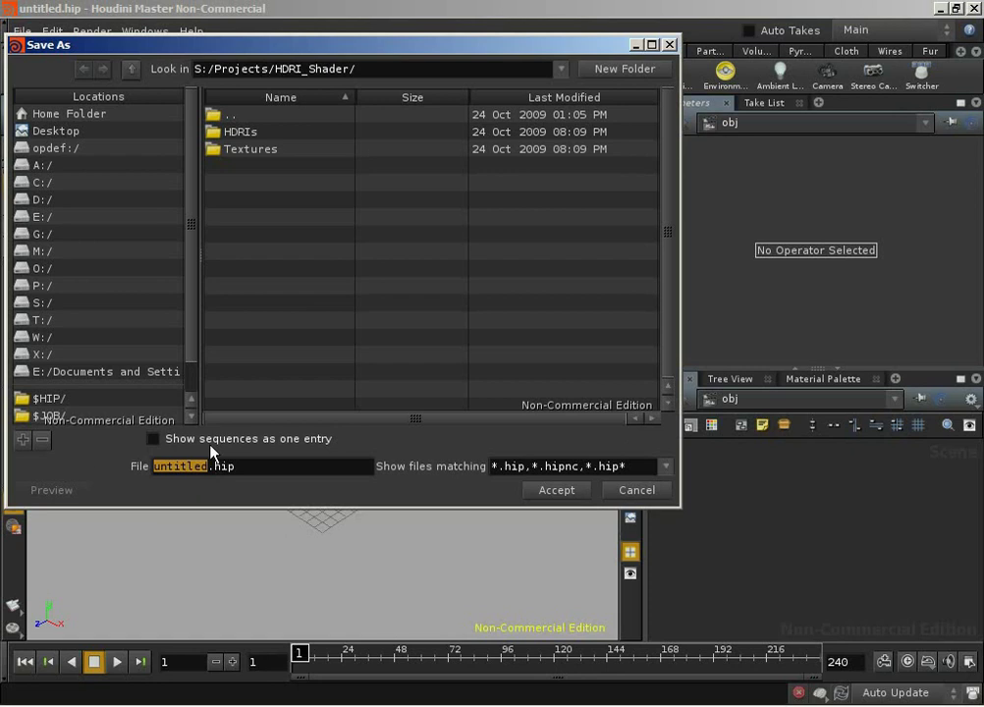
type("lesson_01")
key("Return")
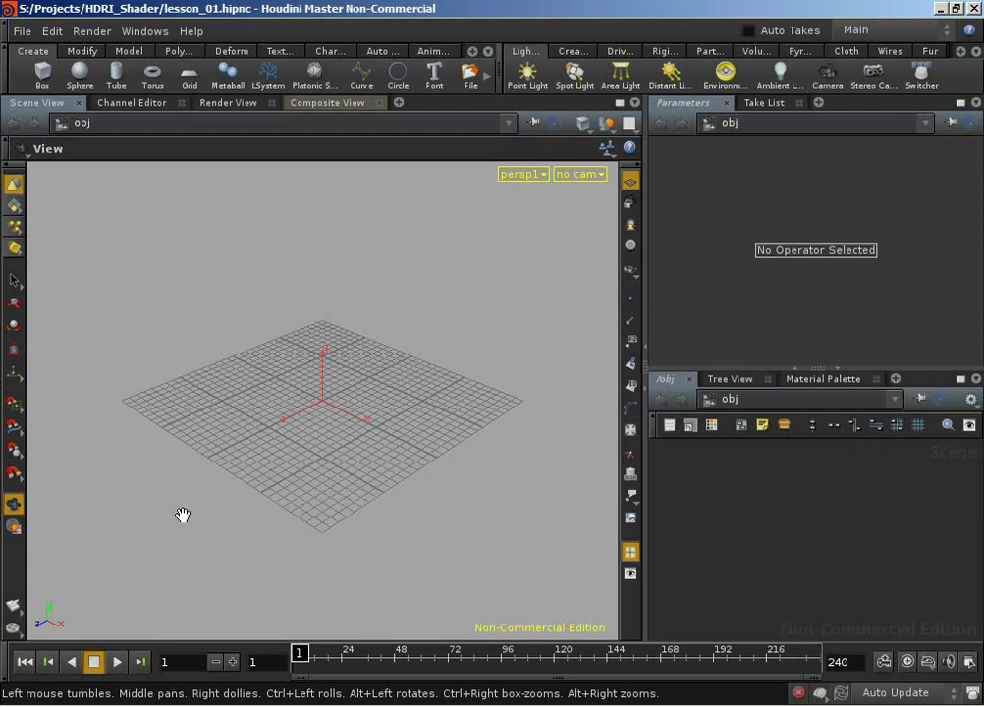
Place a grid object named "floor" at the origin and hide the viewport's reference plane.
key("Return")
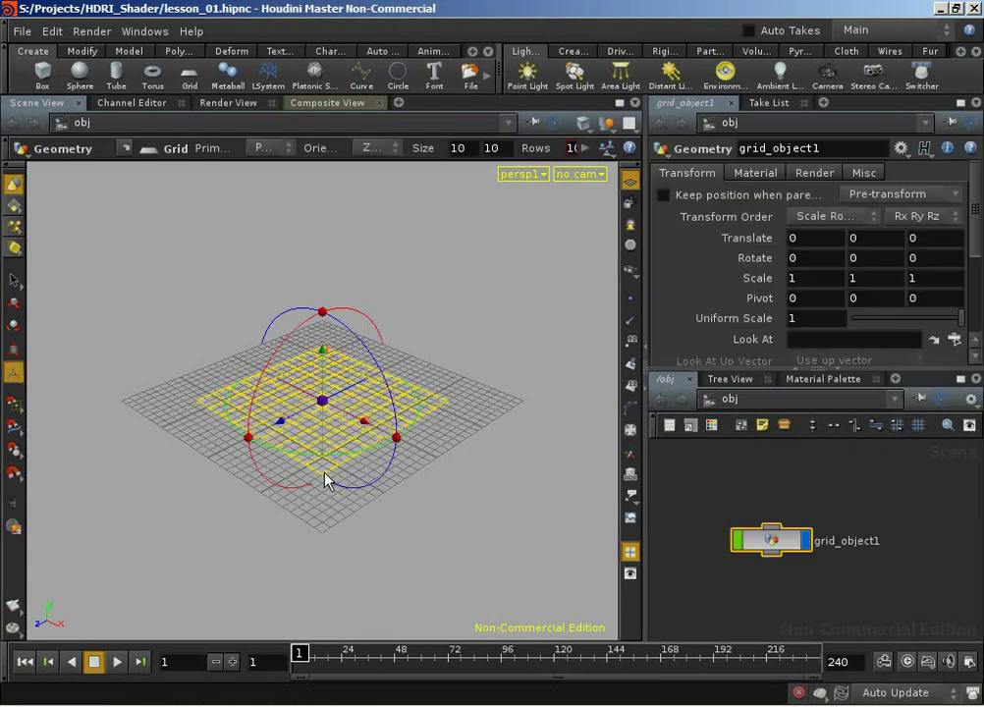
double_click(860, 531)
key("BackSpace")
type("floor")
key("Return")
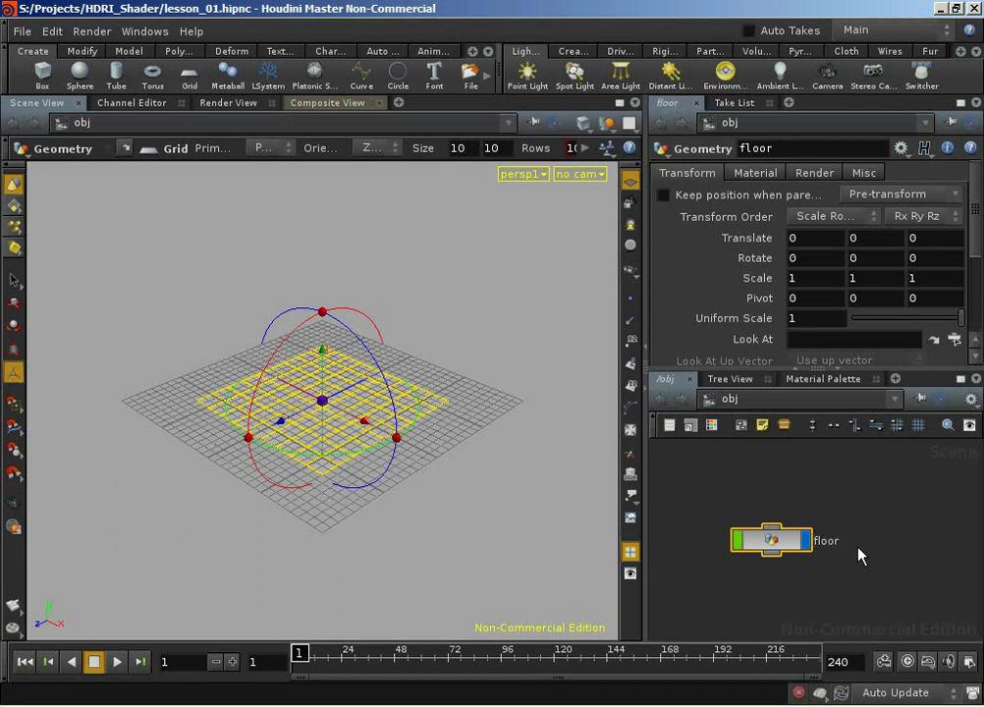
left_click(630, 186)
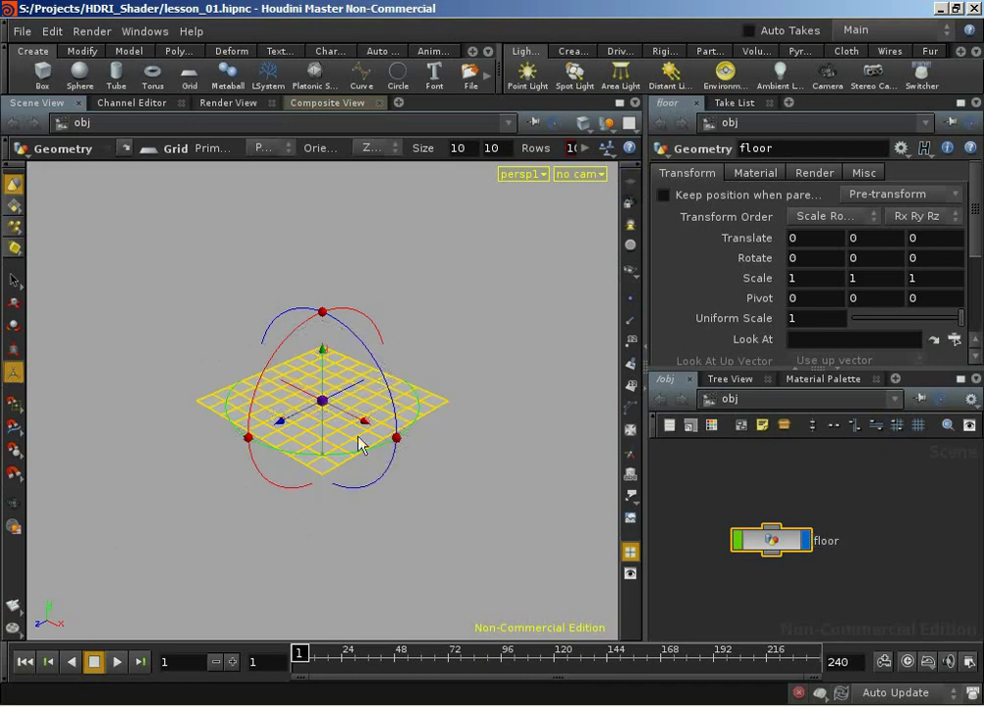
Place a platonic solid named "teapot" at the origin and set its solid type to Utah Teapot.
left_click(312, 74)
key("Return")
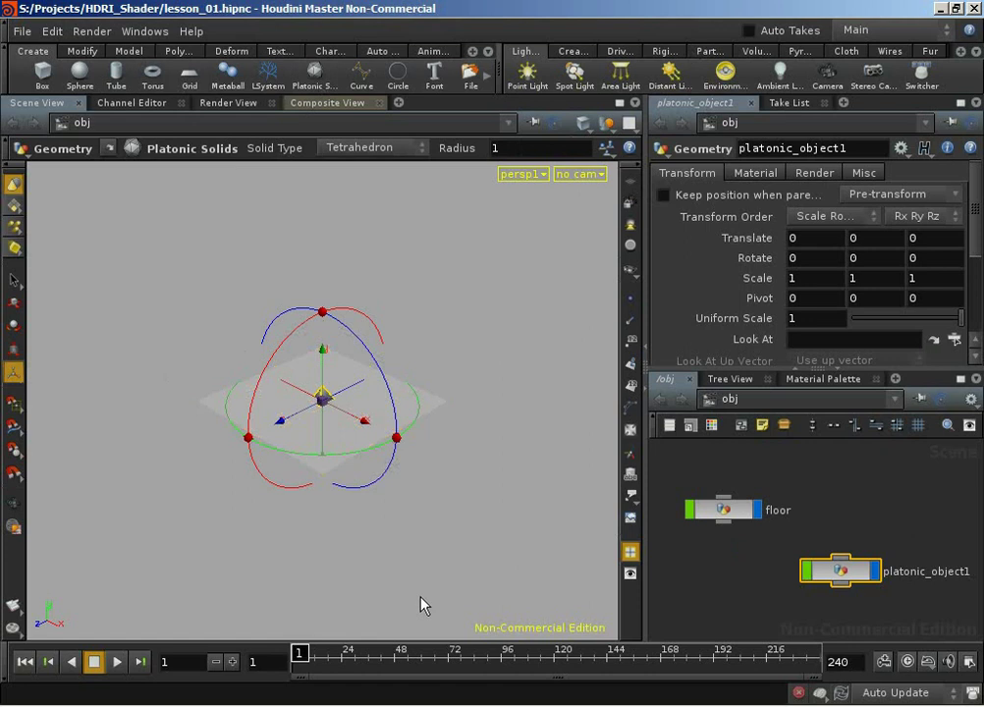
double_click(926, 571)
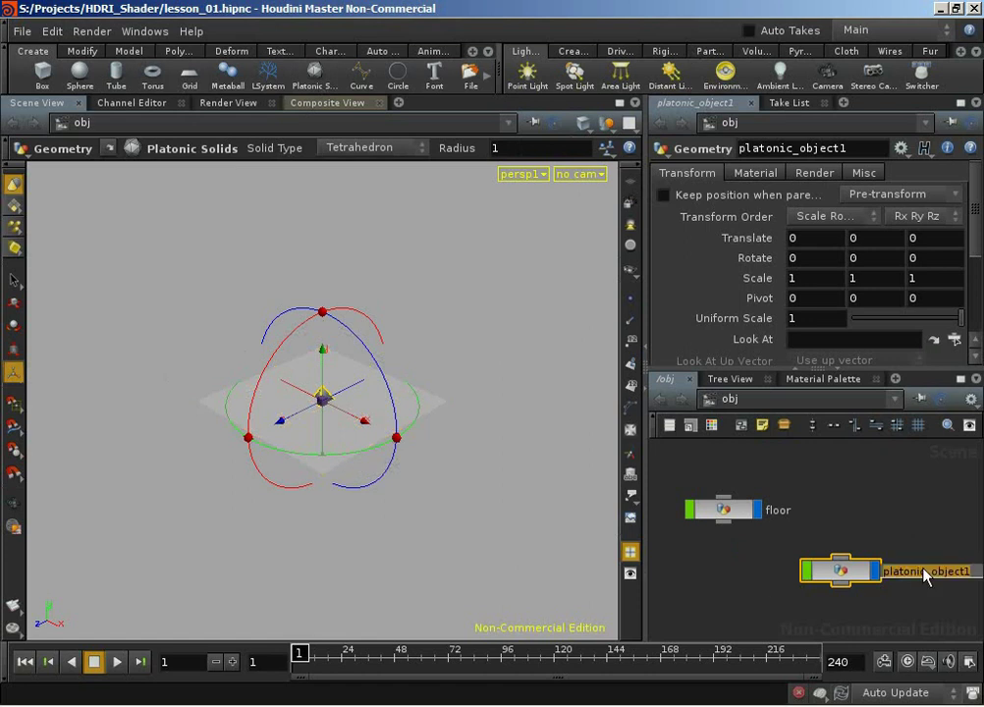
type("teapot")
key("Return")
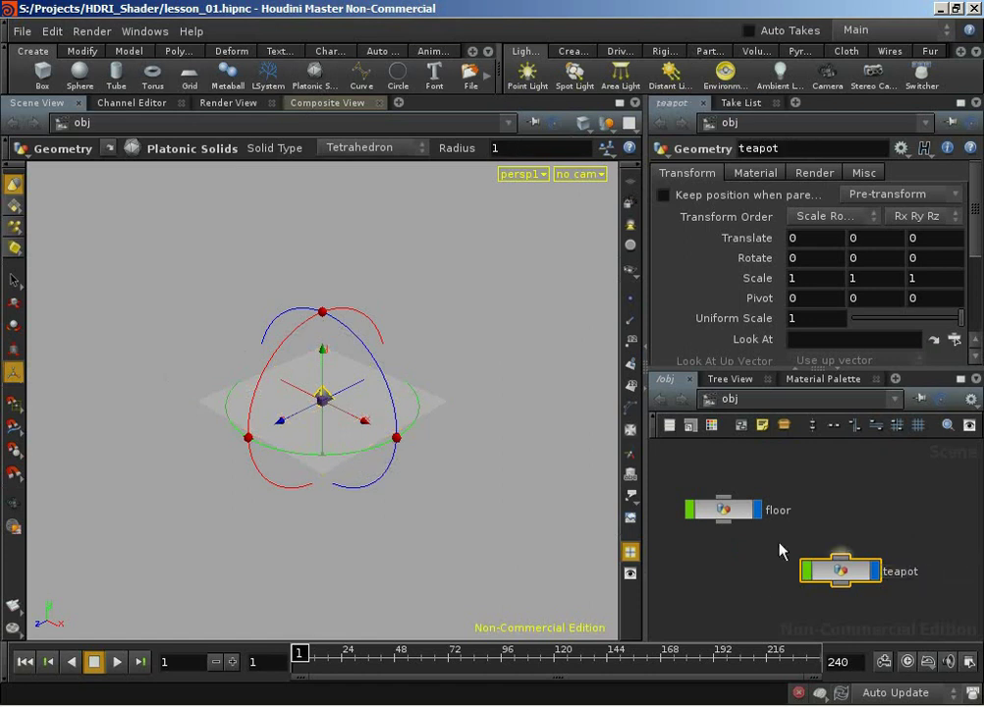
left_click(353, 147)
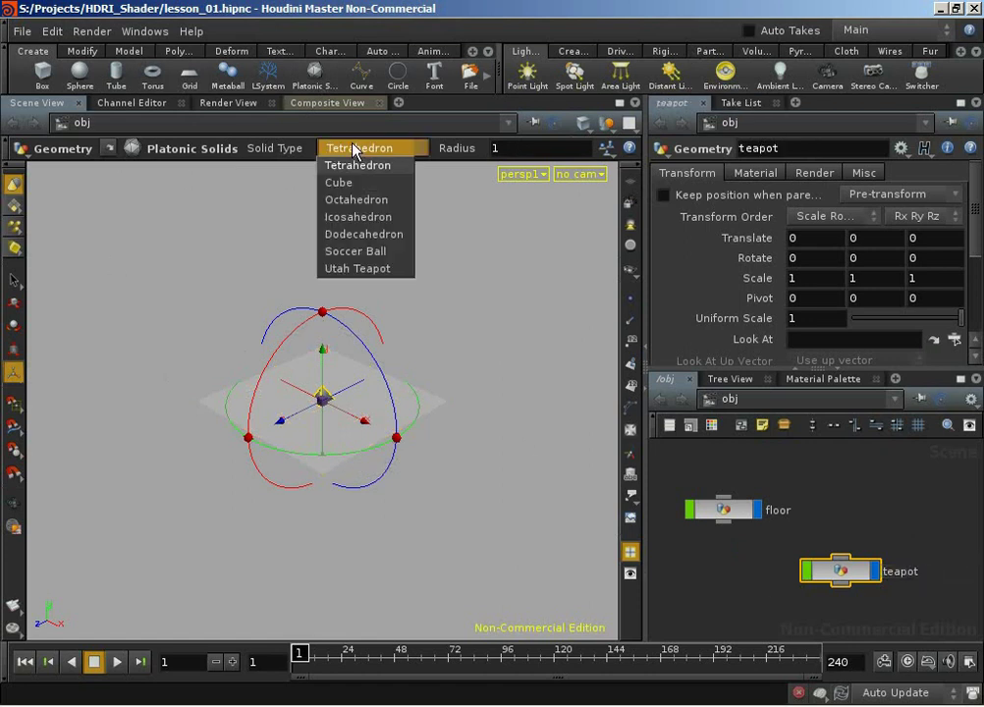
left_click(373, 268)
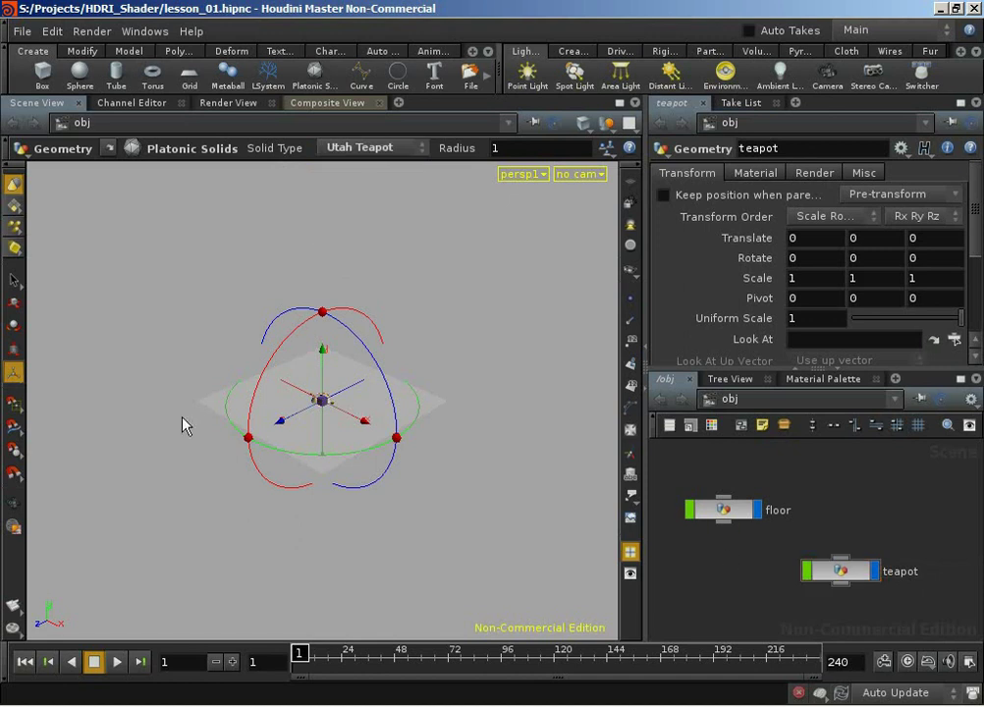
Raise the teapot about 0.46 units along Y so its base rests on the floor grid.
key("Escape")
left_click_drag(184, 425, 351, 342)
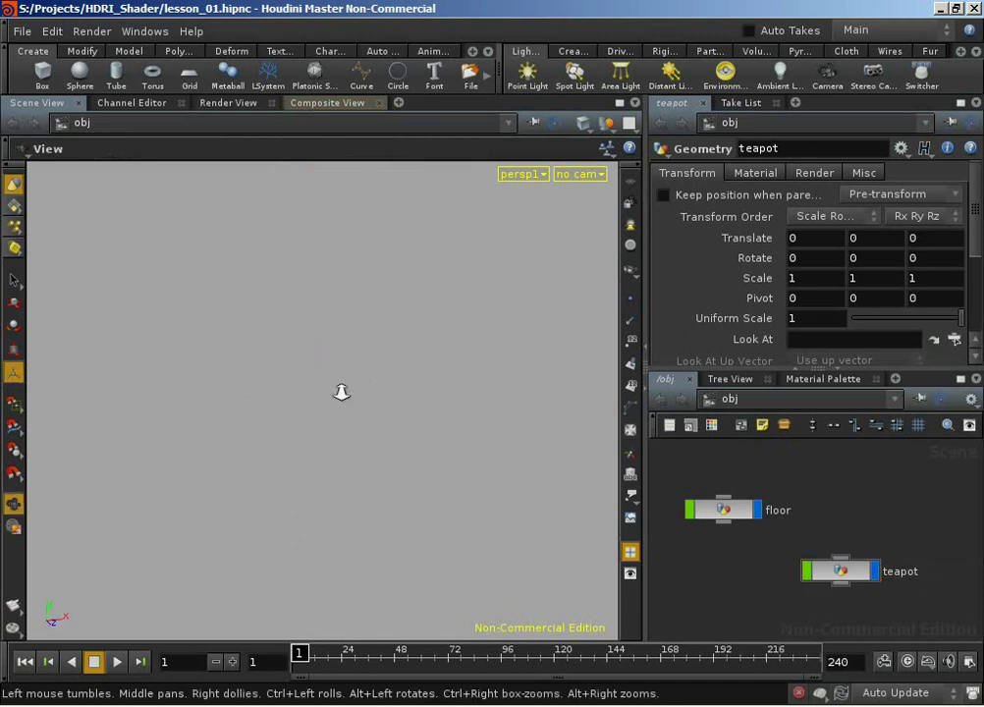
key("h")
right_click_drag(322, 388, 393, 382)
left_click_drag(392, 383, 404, 329)
left_click_drag(320, 343, 245, 300)
key("Escape")
right_click_drag(245, 304, 433, 417)
key("space+3")
scroll(193, 373, "up", 3)
key("w")
key("Return")
right_click_drag(280, 373, 404, 301)
left_click_drag(351, 275, 351, 279)
Frame the shaded teapot and floor in the perspective view and create a new camera from that view.
key("space+1")
mouse_move(96, 331)
left_mouse_down()
mouse_move(222, 326)
mouse_move(213, 378)
mouse_move(285, 369)
left_mouse_up()
key("w")
left_click_drag(450, 382, 513, 323)
key("space")
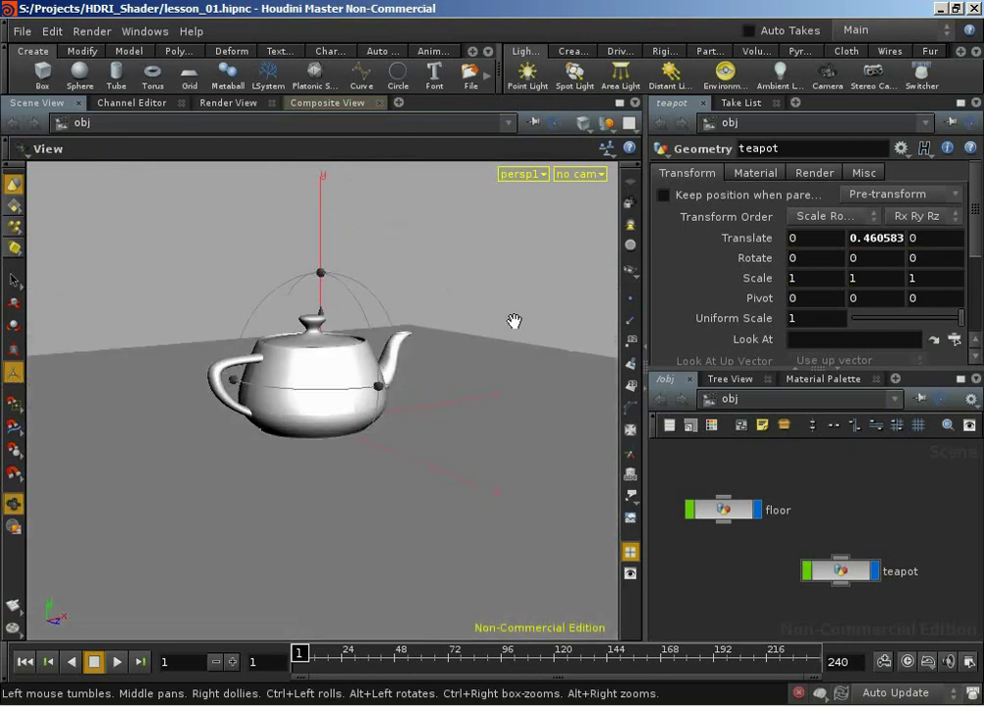
left_click(586, 182)
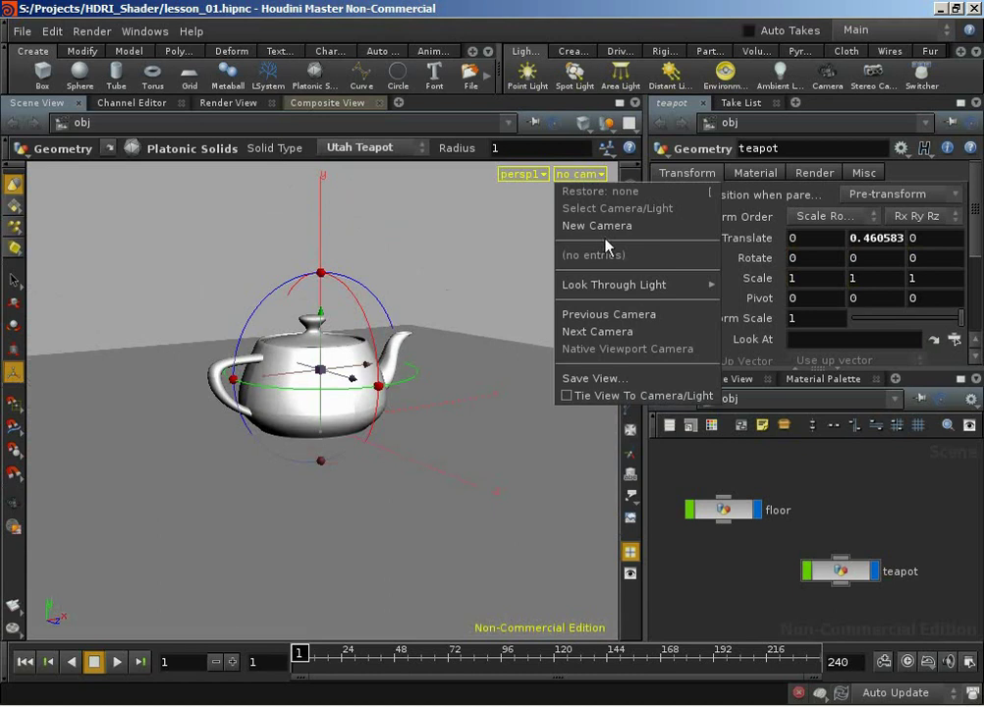
left_click(600, 225)
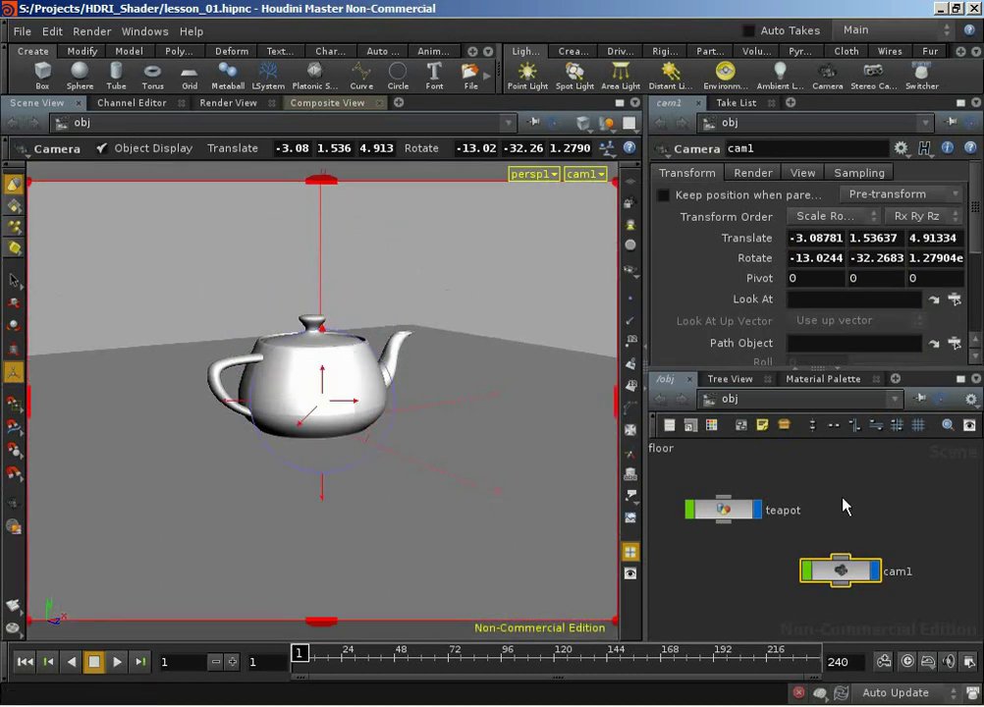
Render a test image of the teapot through the new camera, examine it in MPlay and close the viewer.
left_click(835, 494)
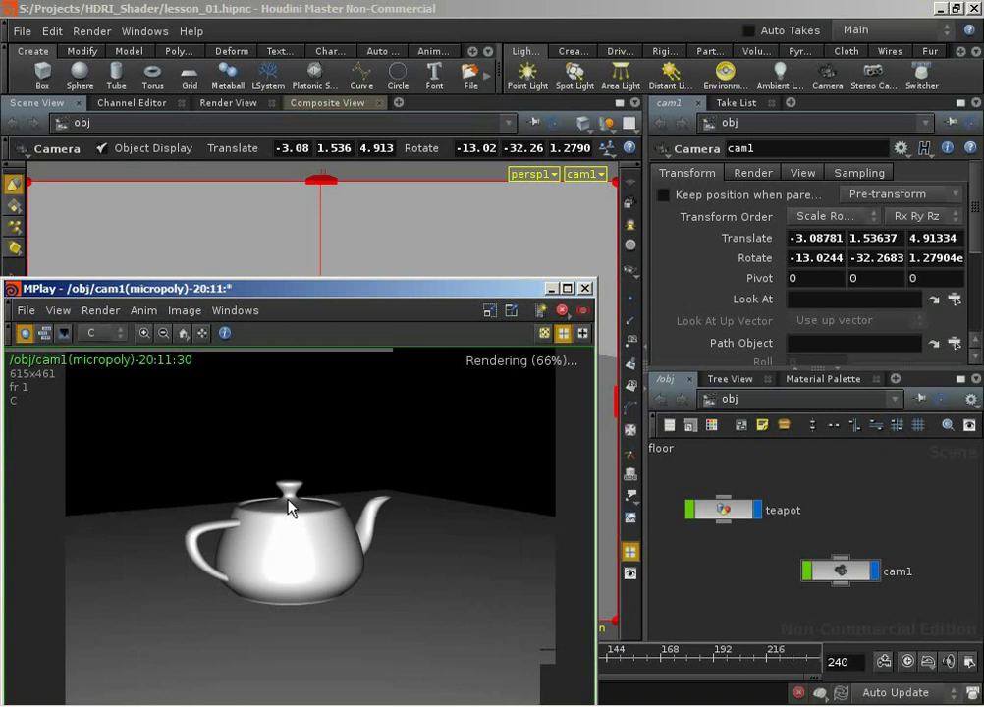
left_click_drag(372, 297, 496, 46)
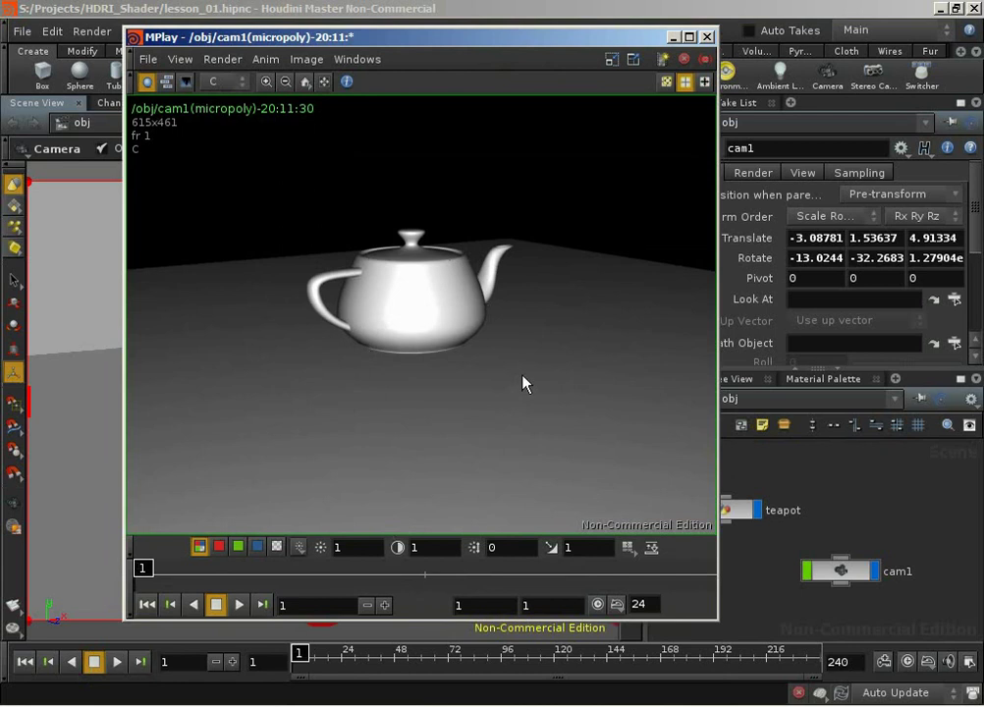
left_click(706, 37)
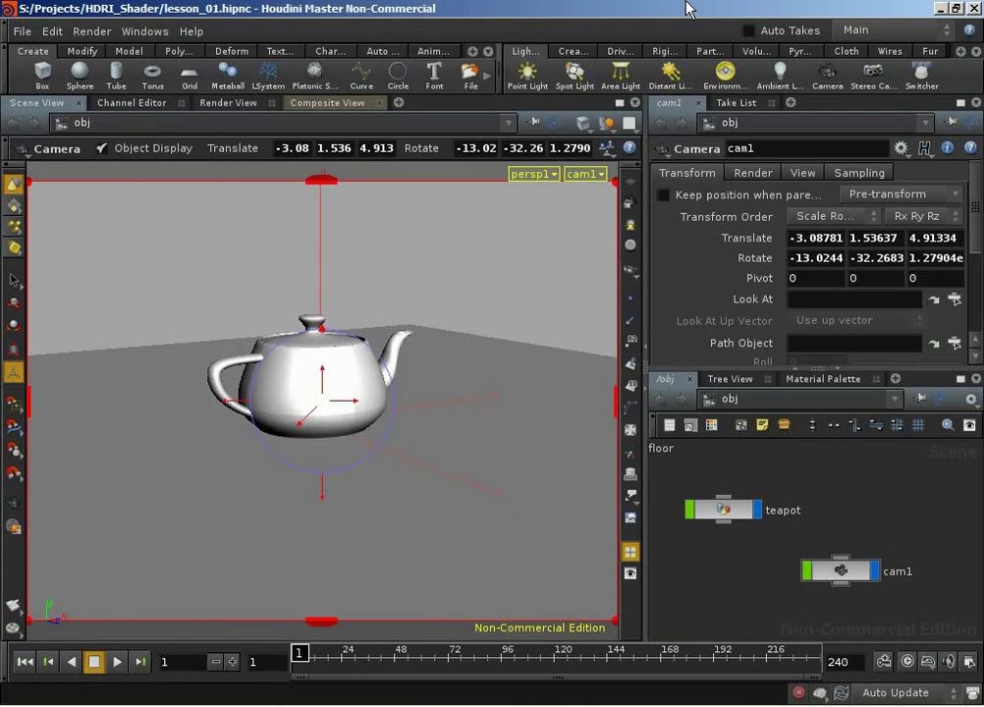
Add an environment light and review its light, area light and shadow settings in a maximized parameter view.
left_click(726, 73)
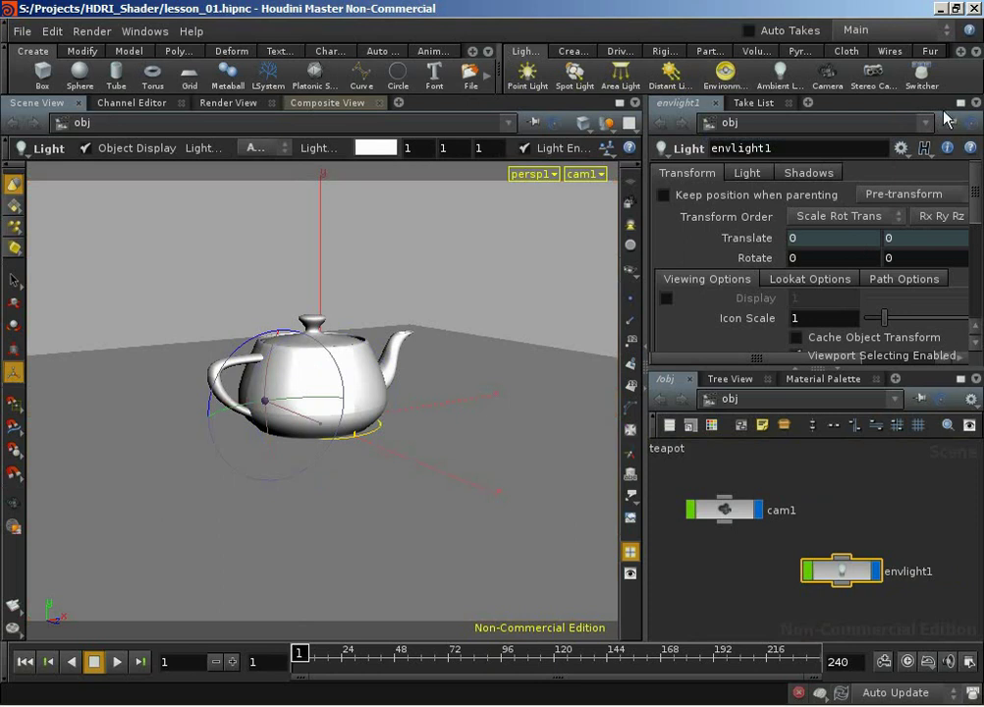
key("ctrl+b")
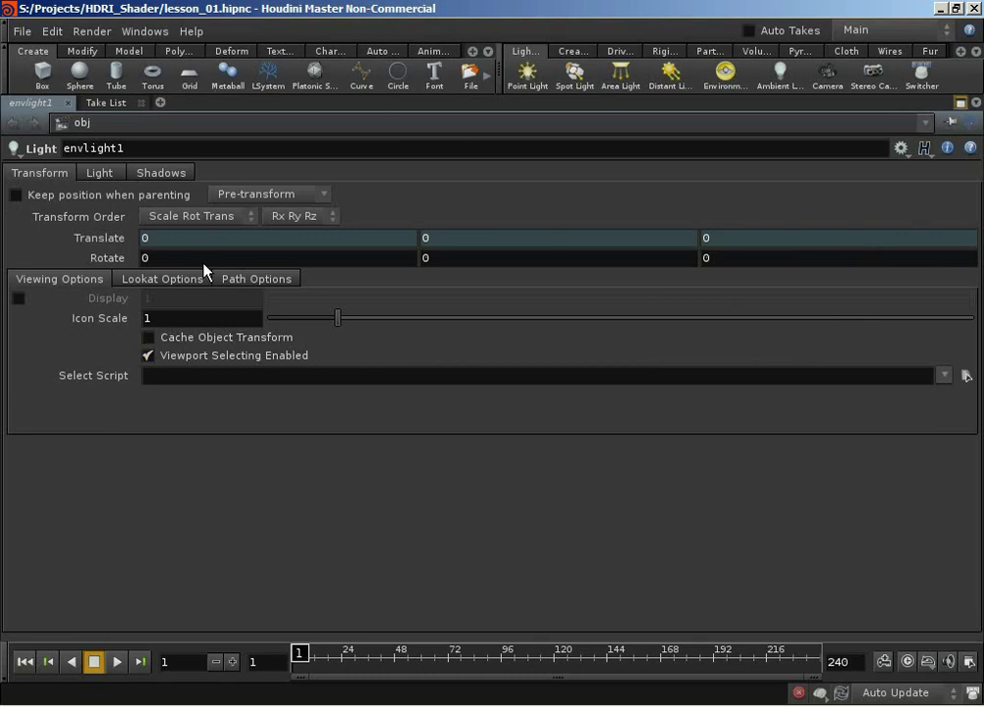
left_click(102, 173)
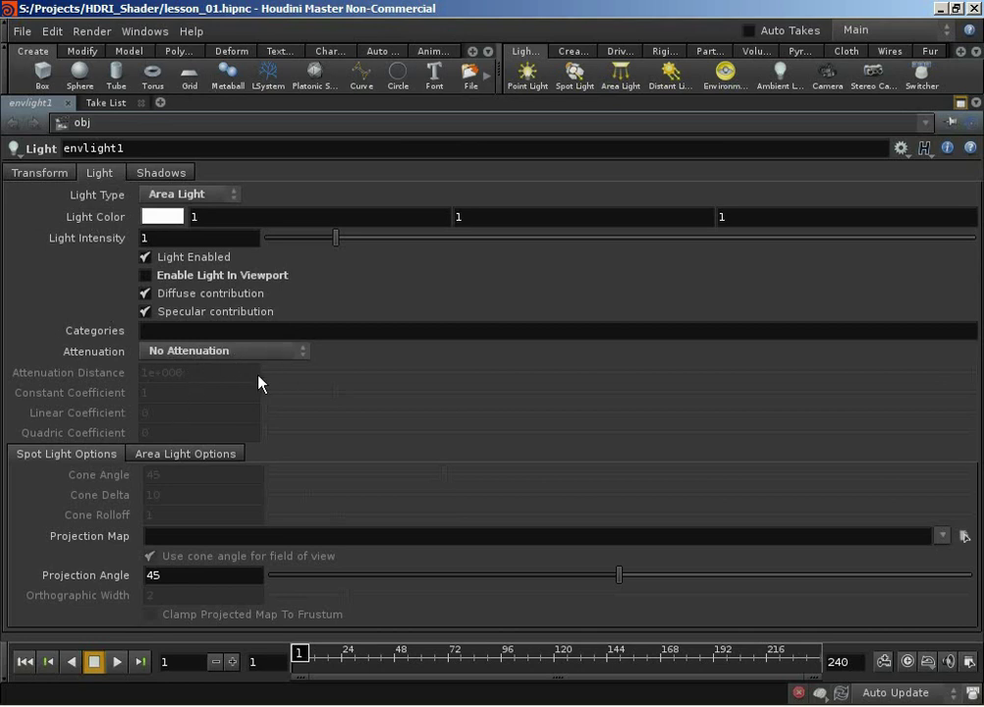
left_click(165, 453)
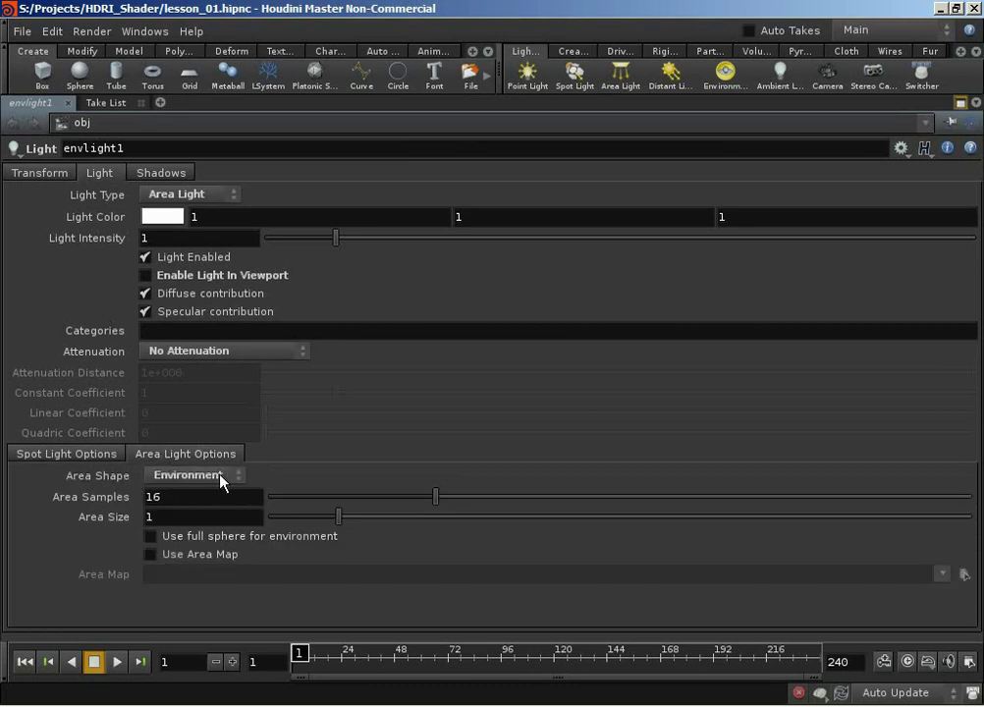
left_click(174, 172)
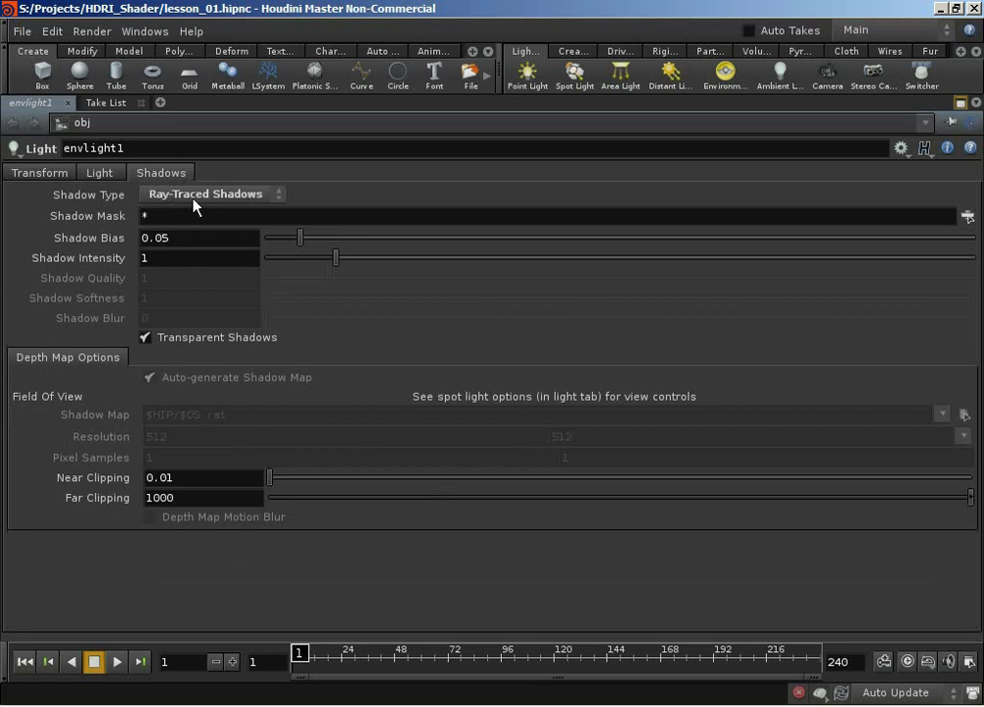
Enable the full sphere for environment and the use of an area map on the environment light.
left_click(98, 174)
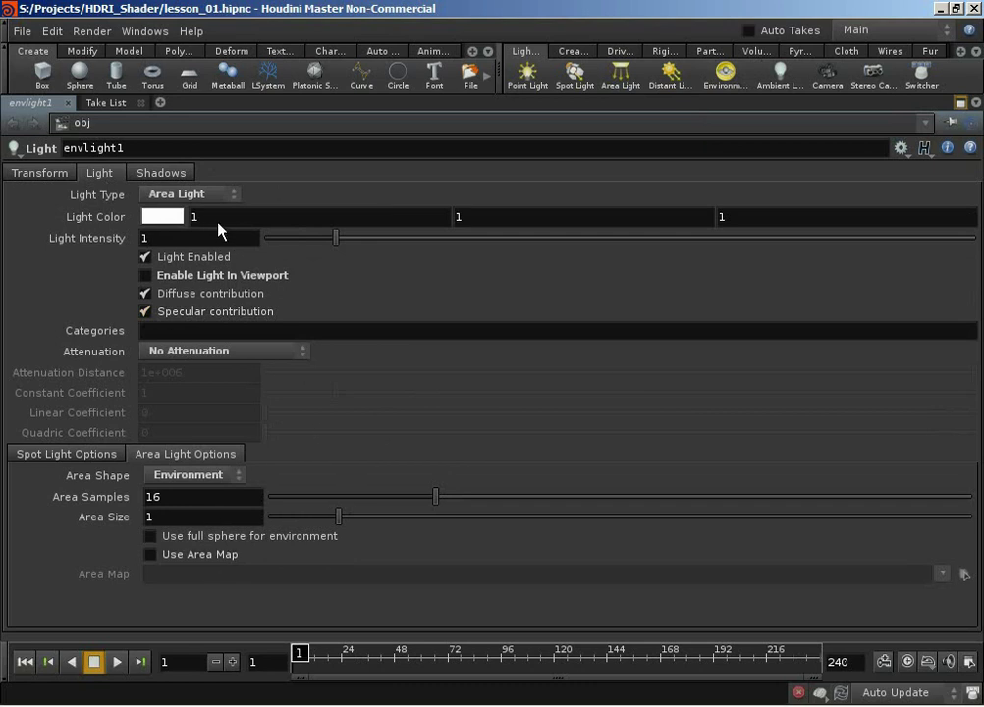
left_click(150, 537)
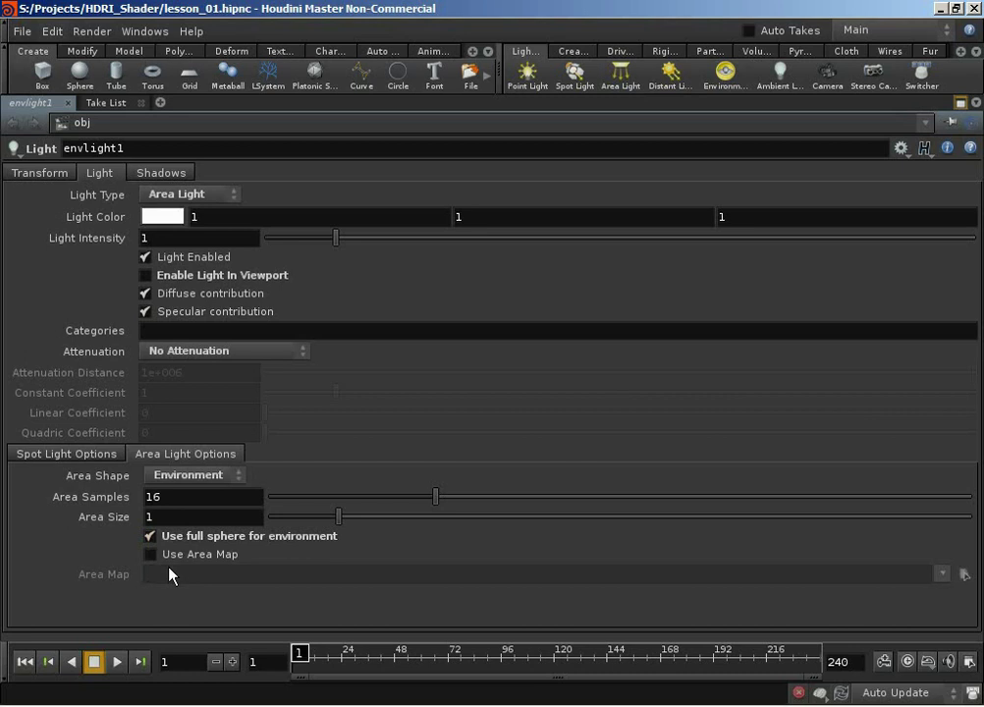
left_click(165, 556)
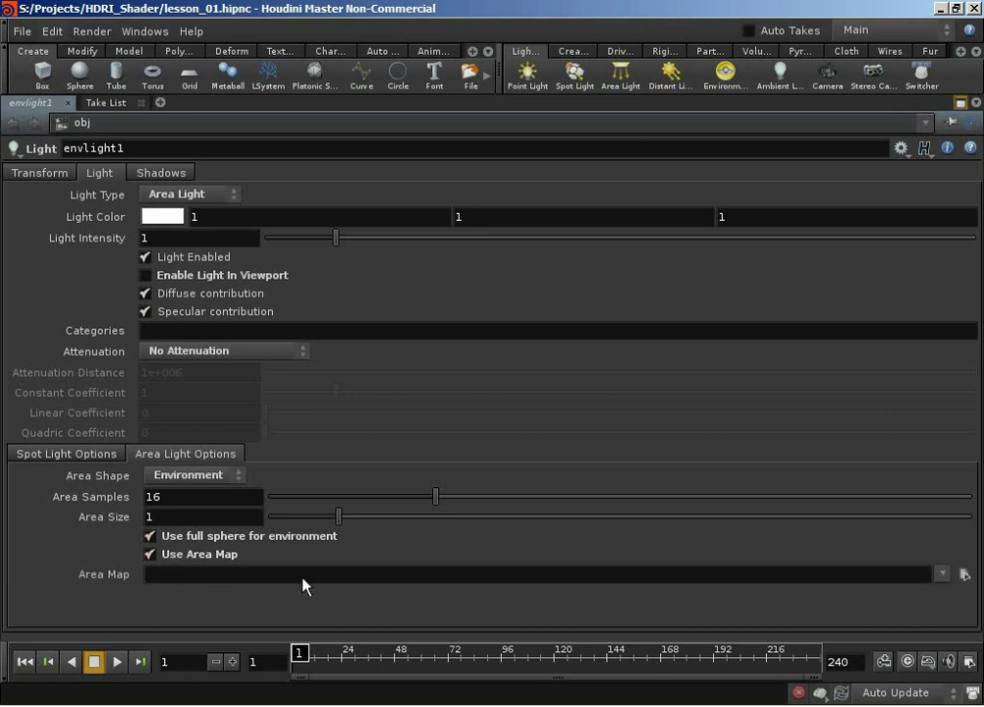
Load 256_convolution_diffuse.tif from $HIP/HDRIs/Diffuse as the environment light's area map, with sequences listed as individual files.
left_click(963, 575)
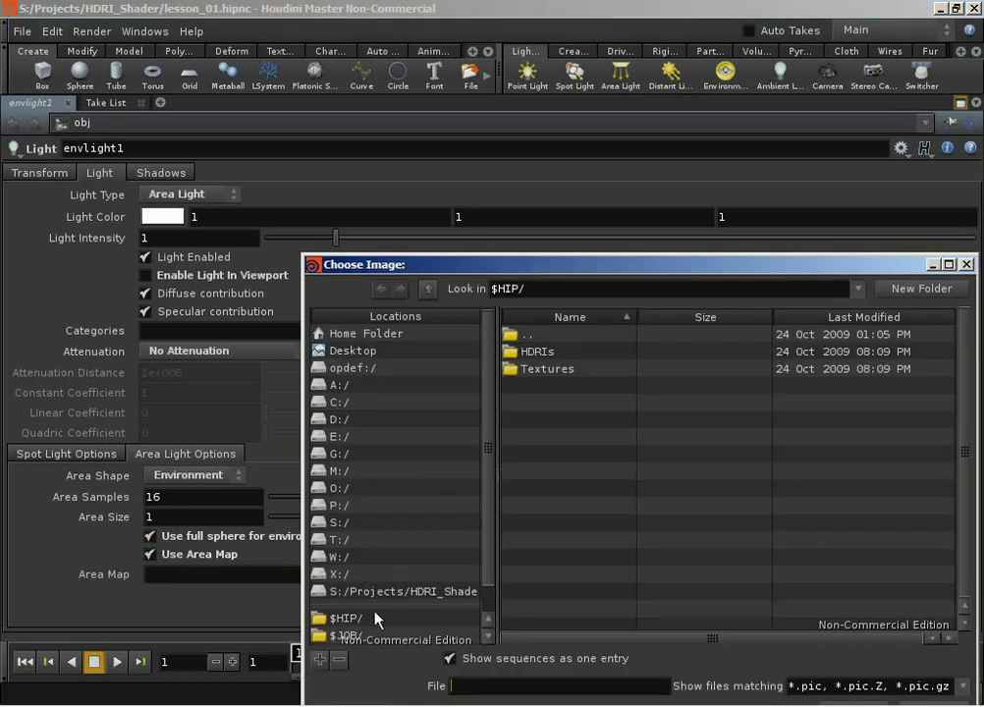
left_click(349, 618)
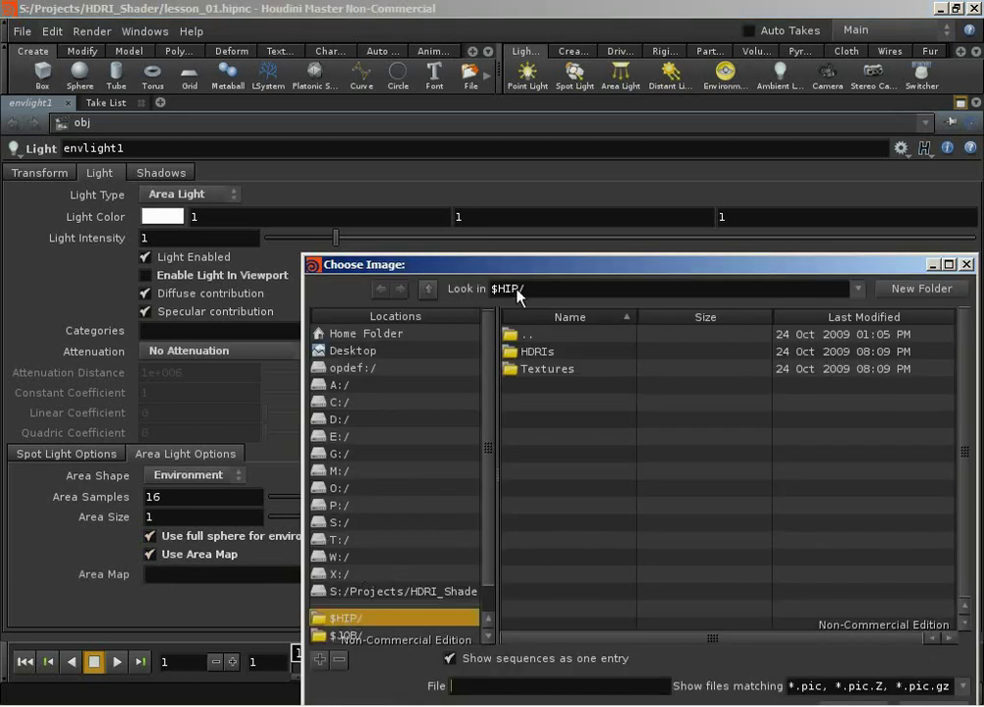
double_click(536, 351)
left_click_drag(555, 265, 470, 164)
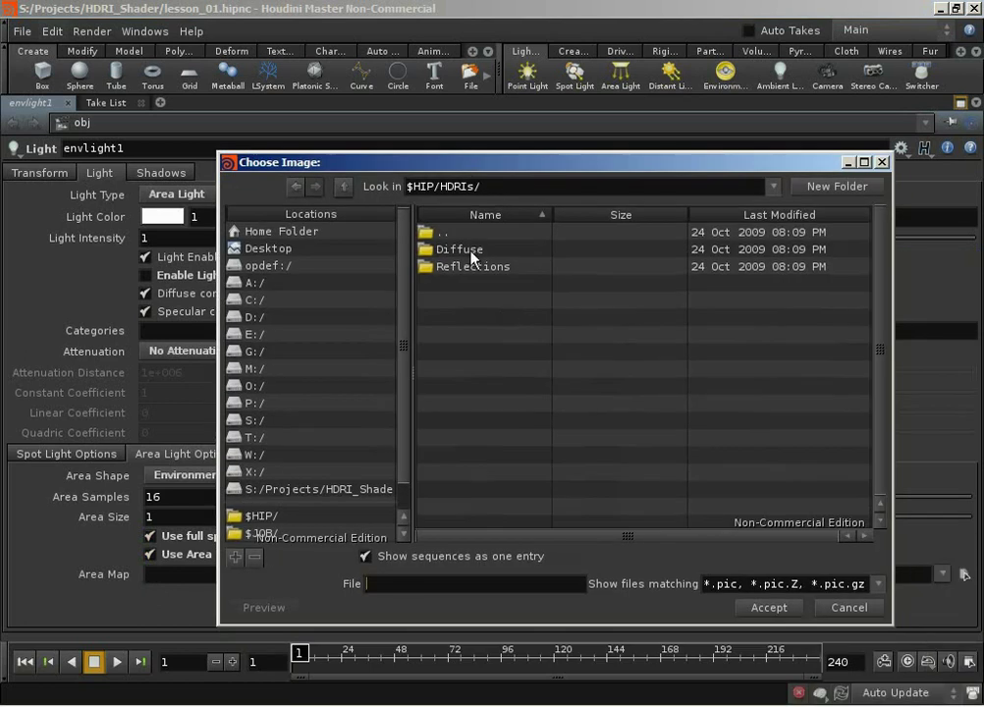
double_click(455, 253)
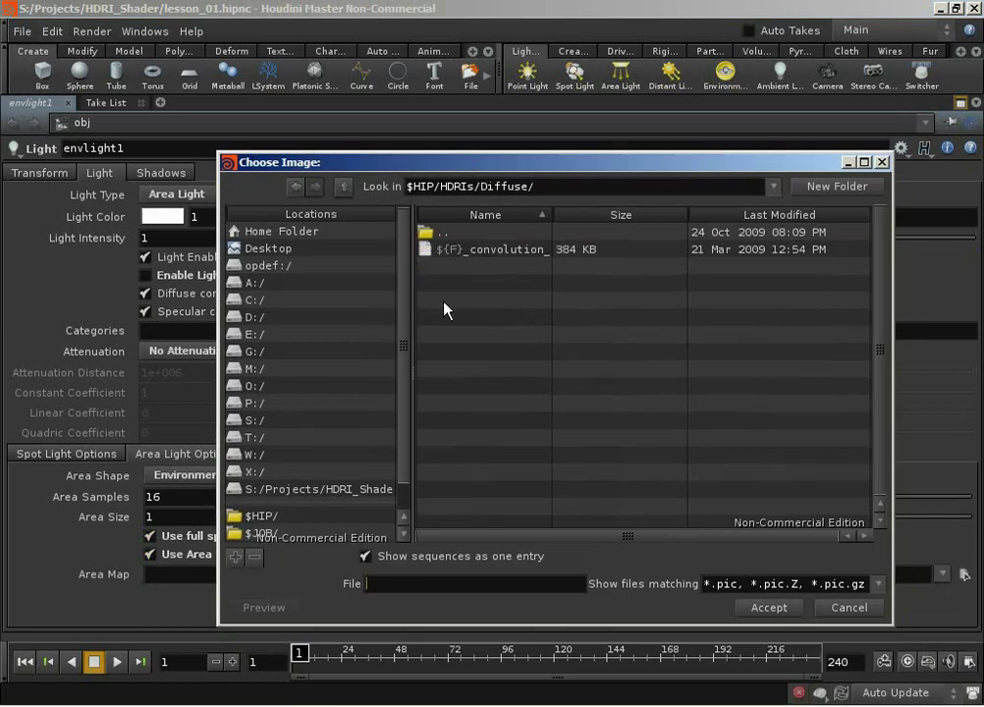
left_click(393, 556)
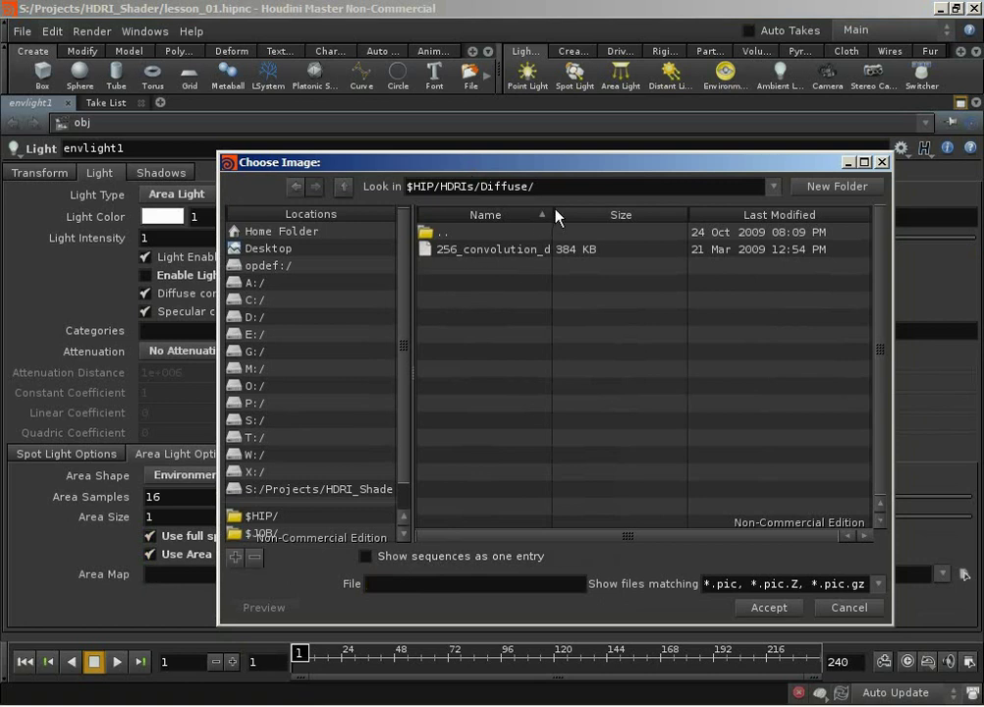
left_click_drag(552, 214, 643, 213)
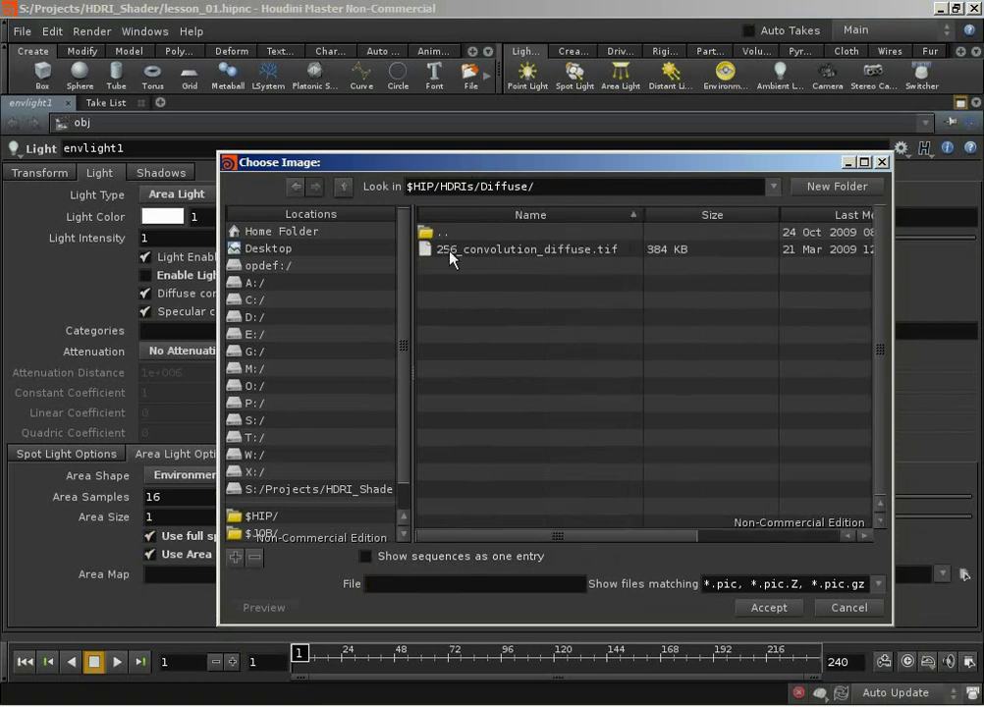
left_click(506, 251)
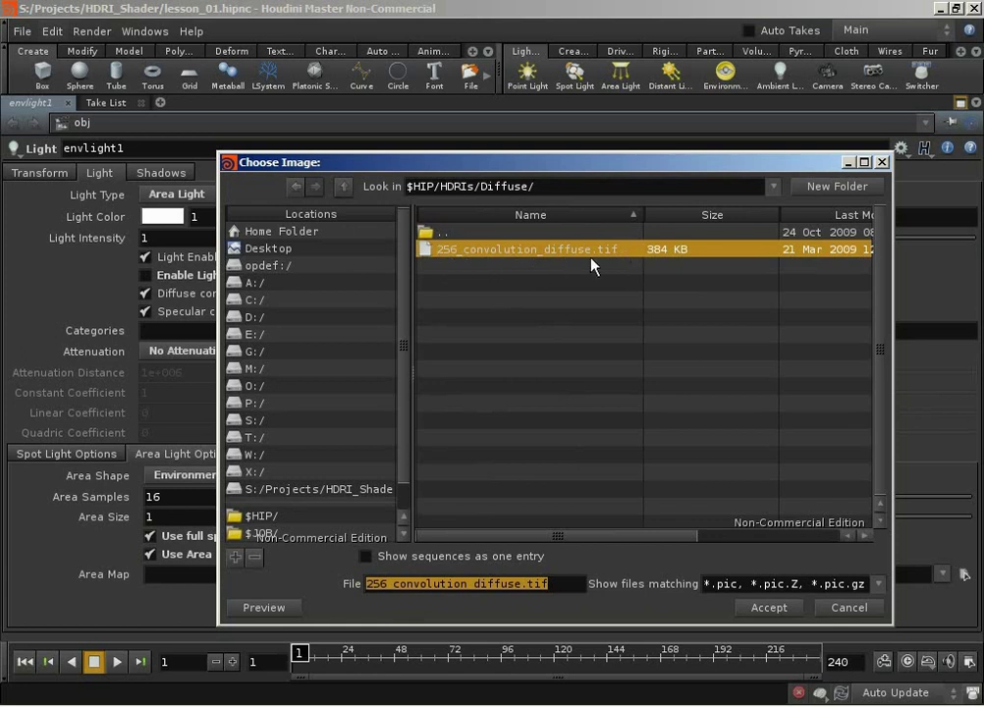
left_click(773, 608)
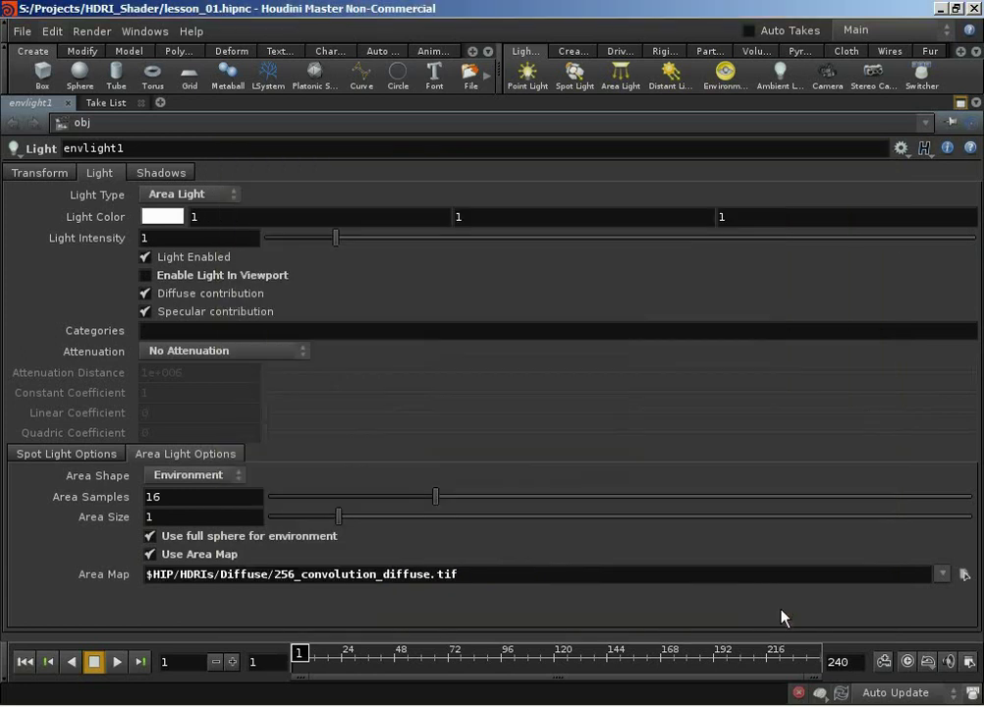
Restore the full pane layout, deselect the environment light and render a test image of the teapot through cam1 in MPlay.
left_click(960, 103)
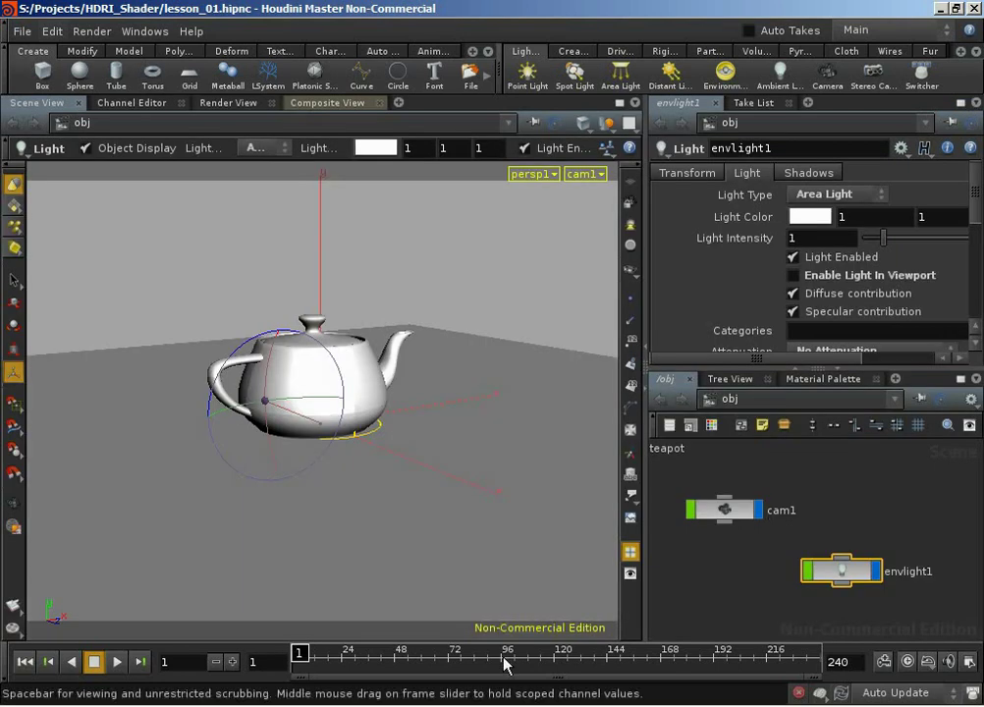
left_click(735, 589)
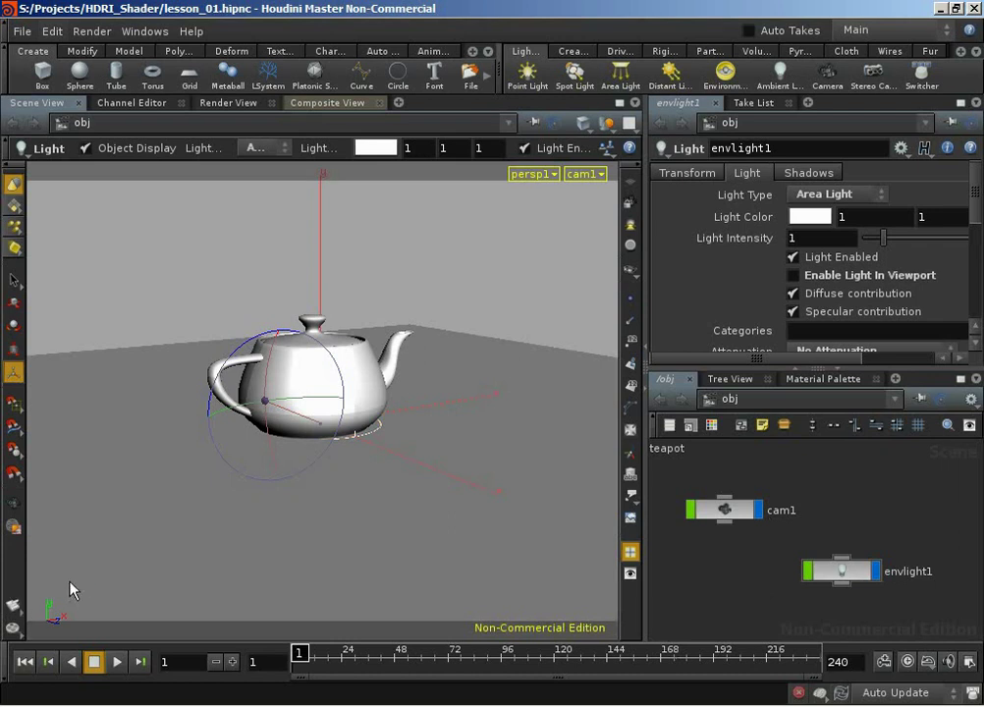
left_click(14, 631)
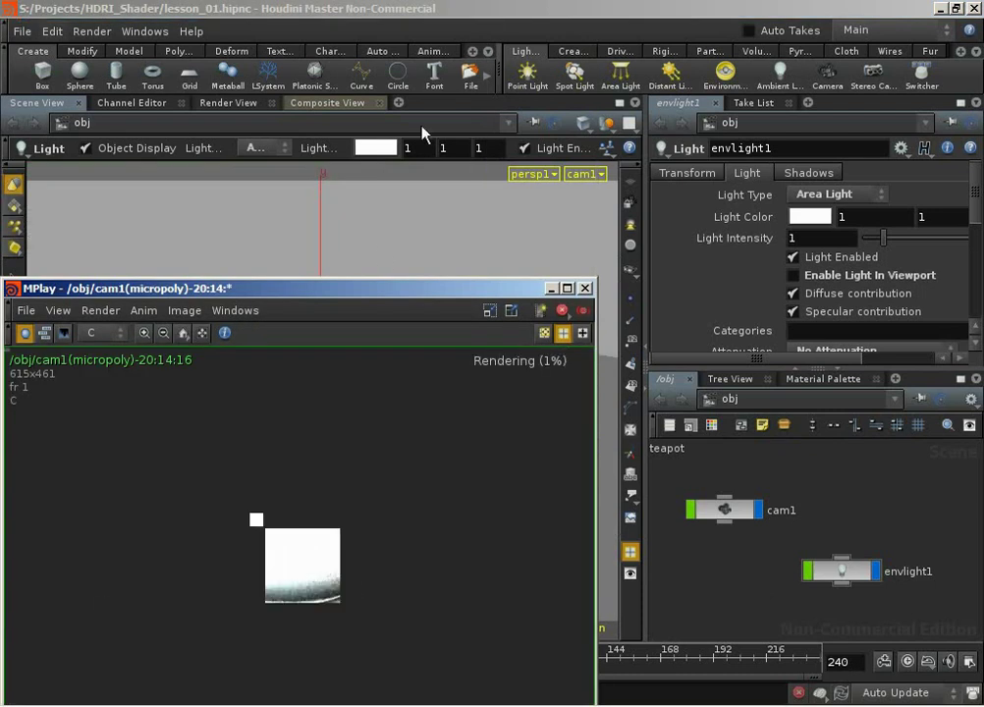
left_click_drag(383, 285, 435, 71)
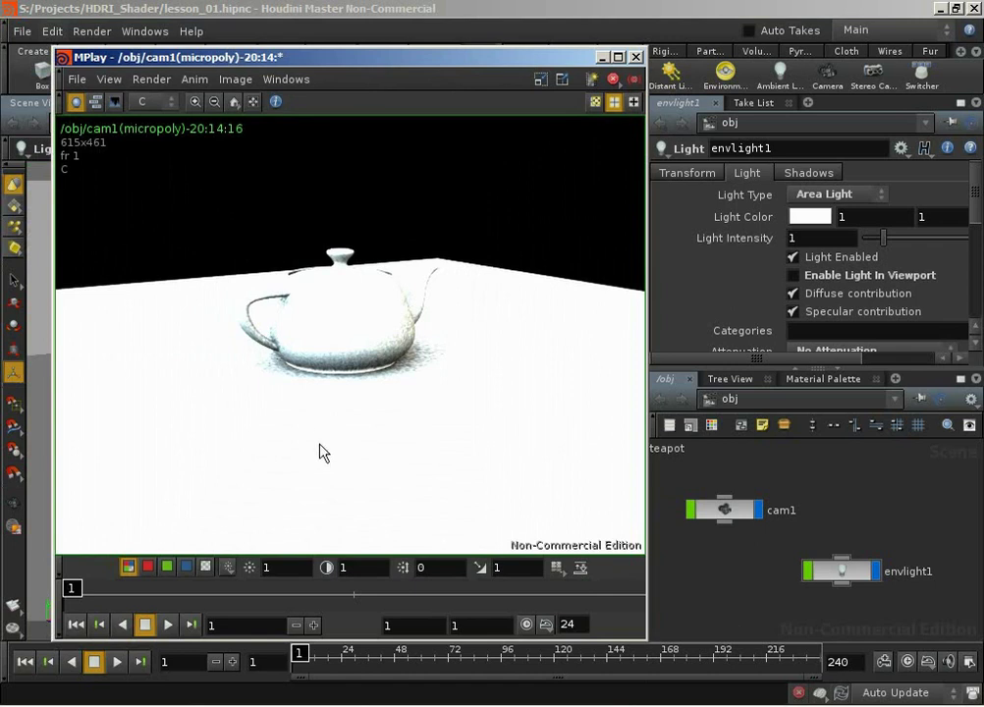
Lower the display brightness of the rendered image in MPlay to 0.5.
mouse_move(284, 567)
middle_mouse_down()
mouse_move(286, 611)
mouse_move(196, 610)
mouse_move(128, 628)
mouse_move(157, 629)
mouse_move(118, 628)
mouse_move(294, 569)
middle_mouse_up()
double_click(298, 566)
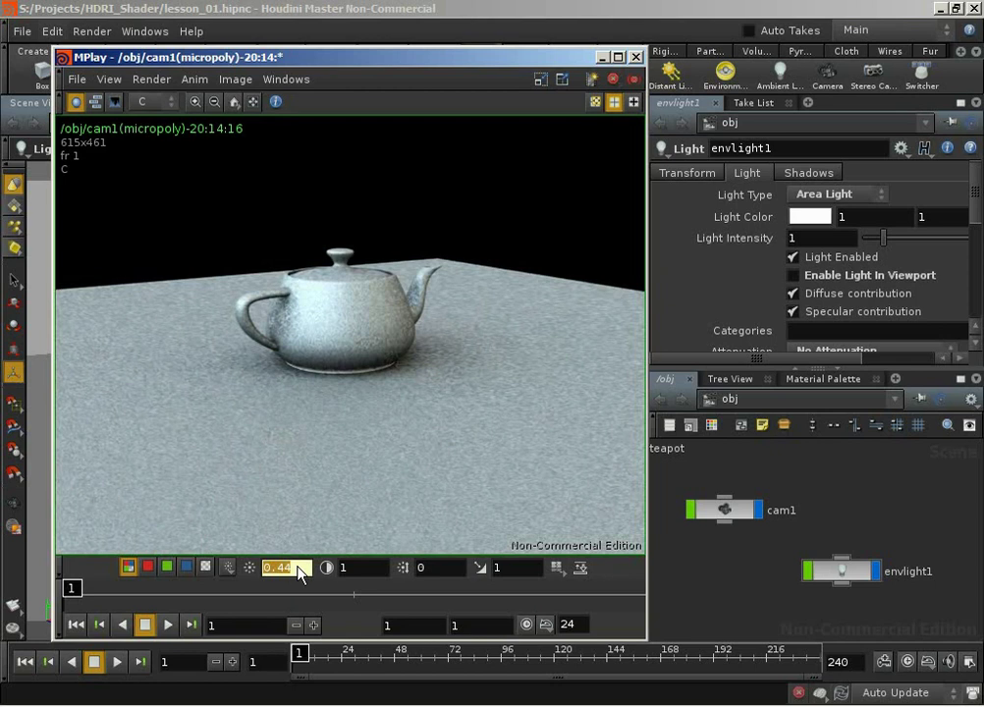
type(".5")
key("Return")
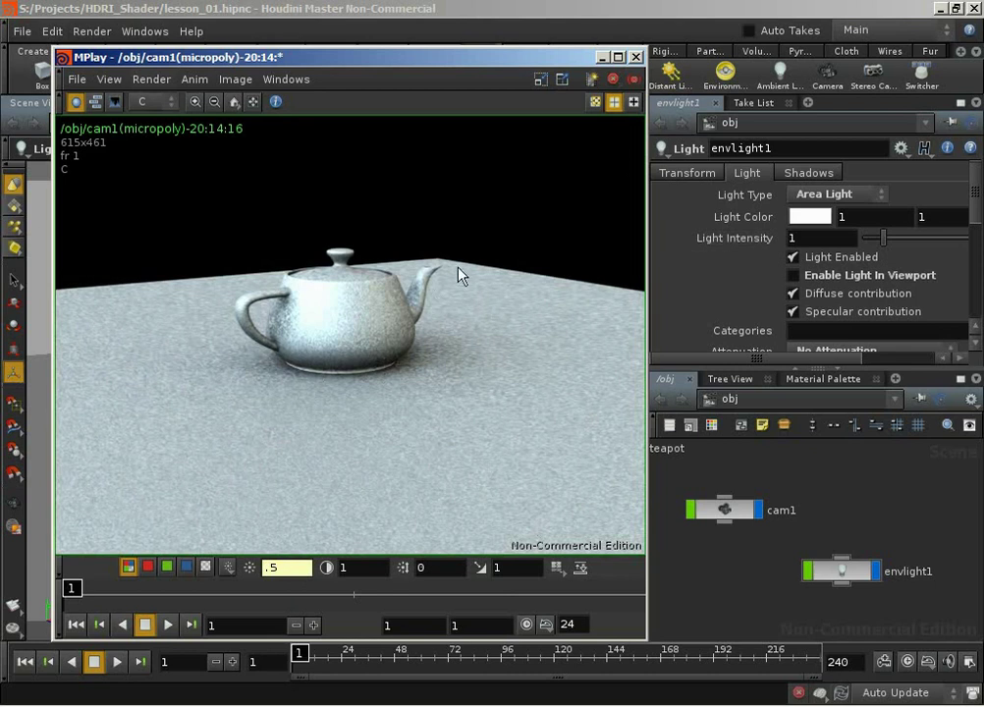
Set the environment light's intensity to 0.5, reset the MPlay display brightness to 1 and render again.
left_click(800, 240)
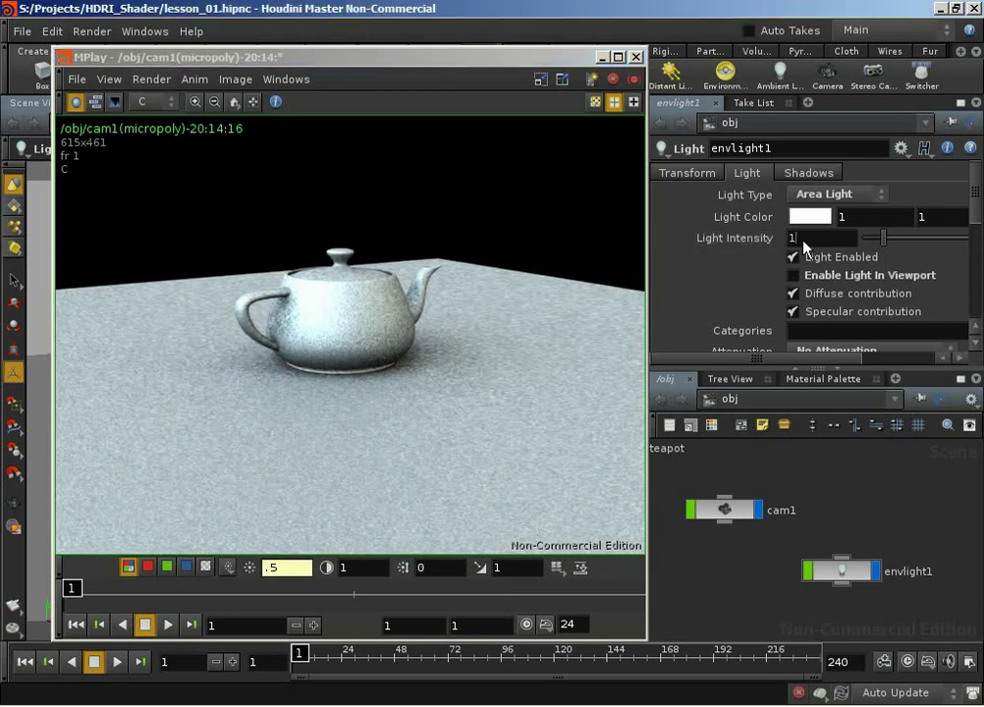
type(".5")
key("Return")
left_click(280, 567)
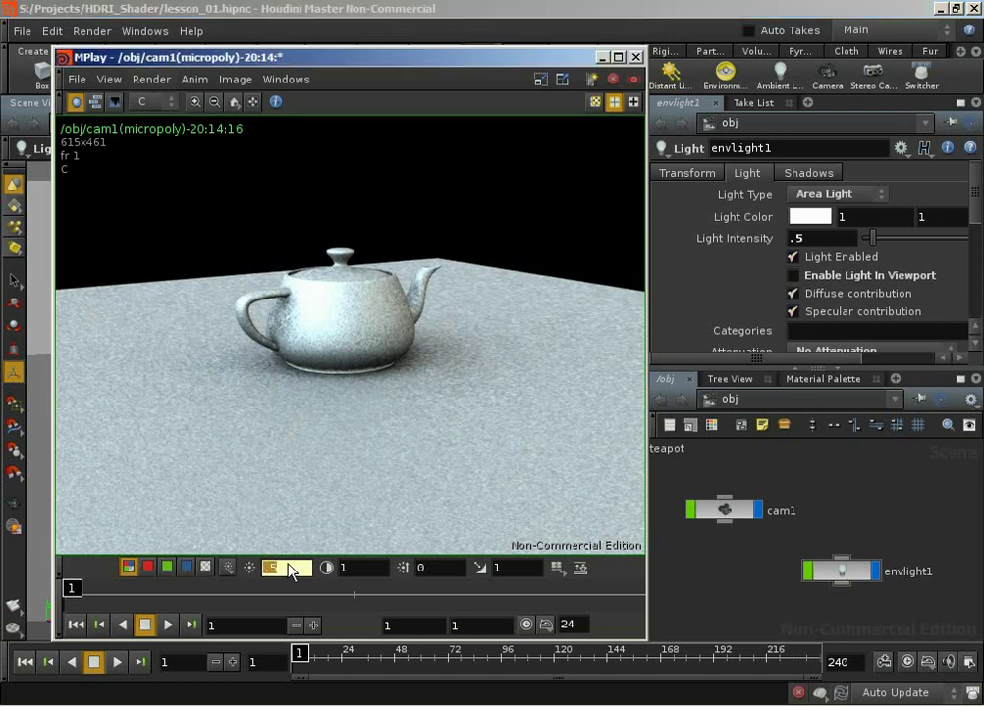
type("1")
key("Return")
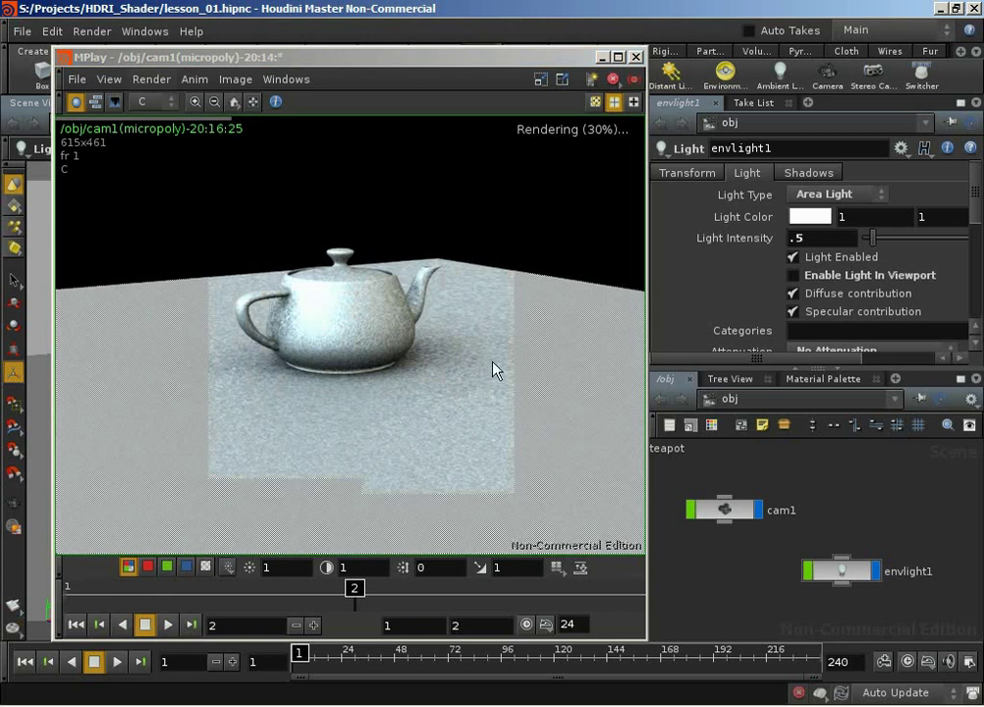
Set the environment light's area samples to 64, render the teapot again and minimize the MPlay window.
left_click_drag(974, 198, 975, 294)
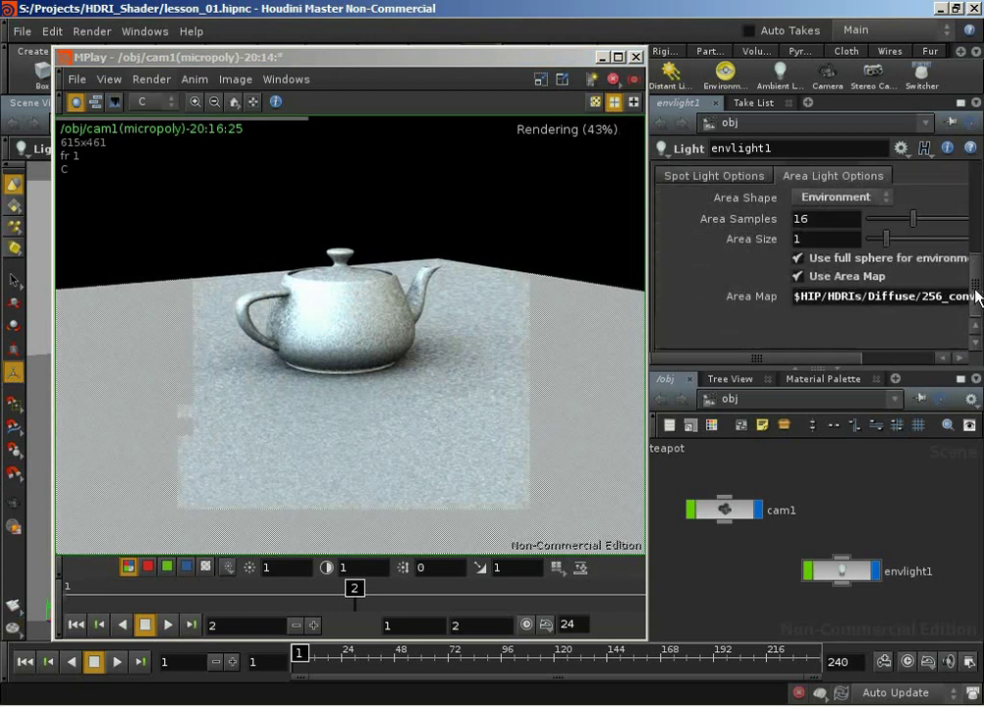
double_click(810, 220)
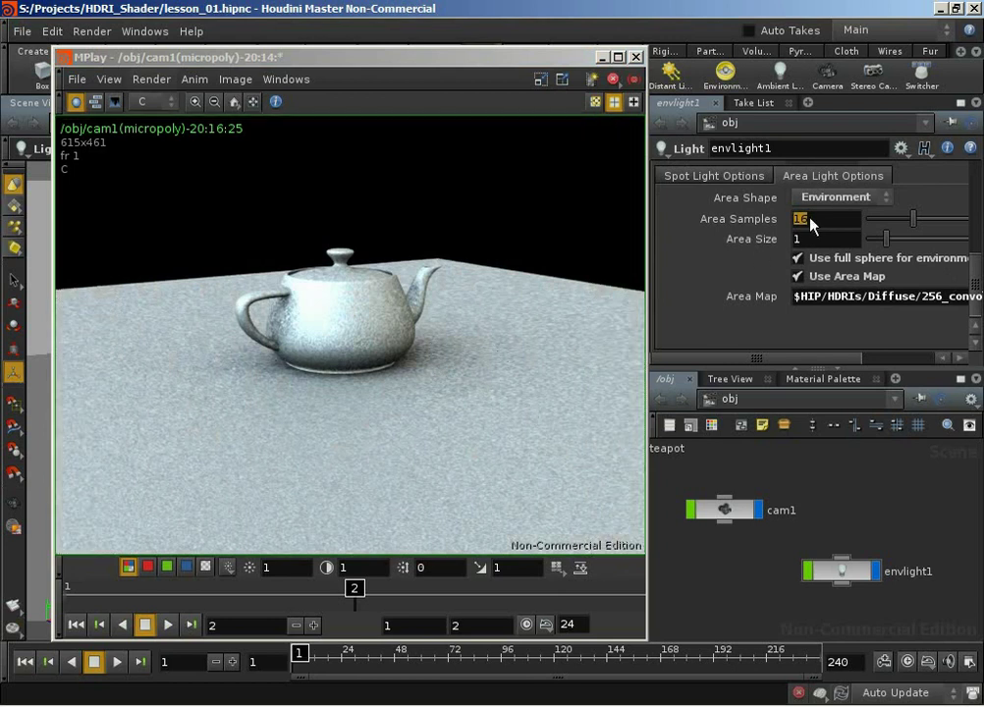
type("64")
key("Return")
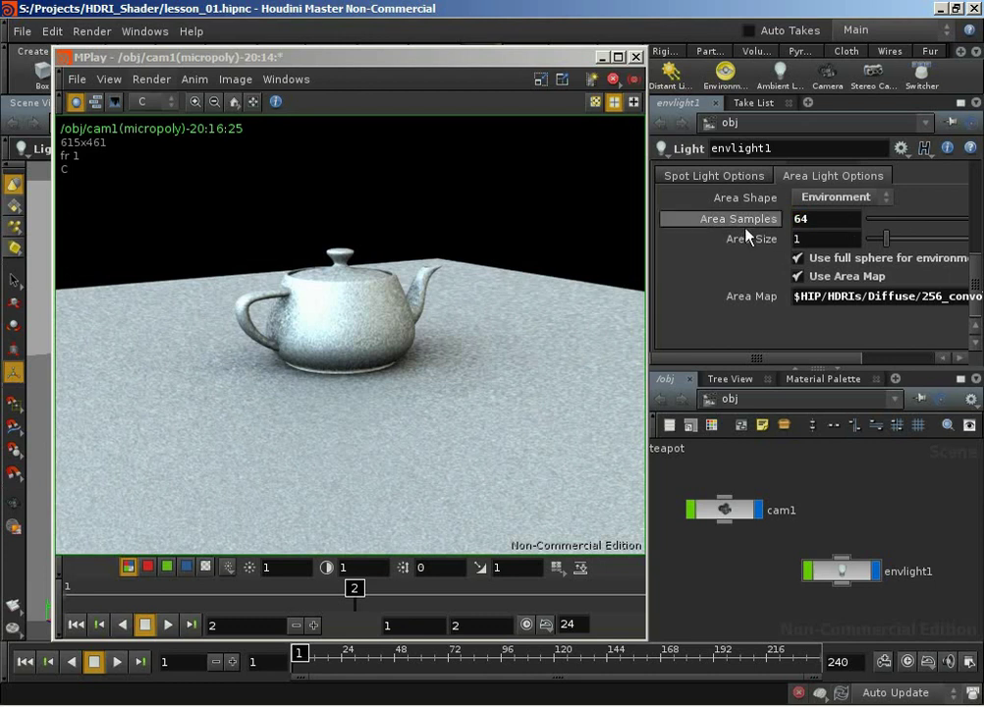
left_click_drag(977, 282, 975, 173)
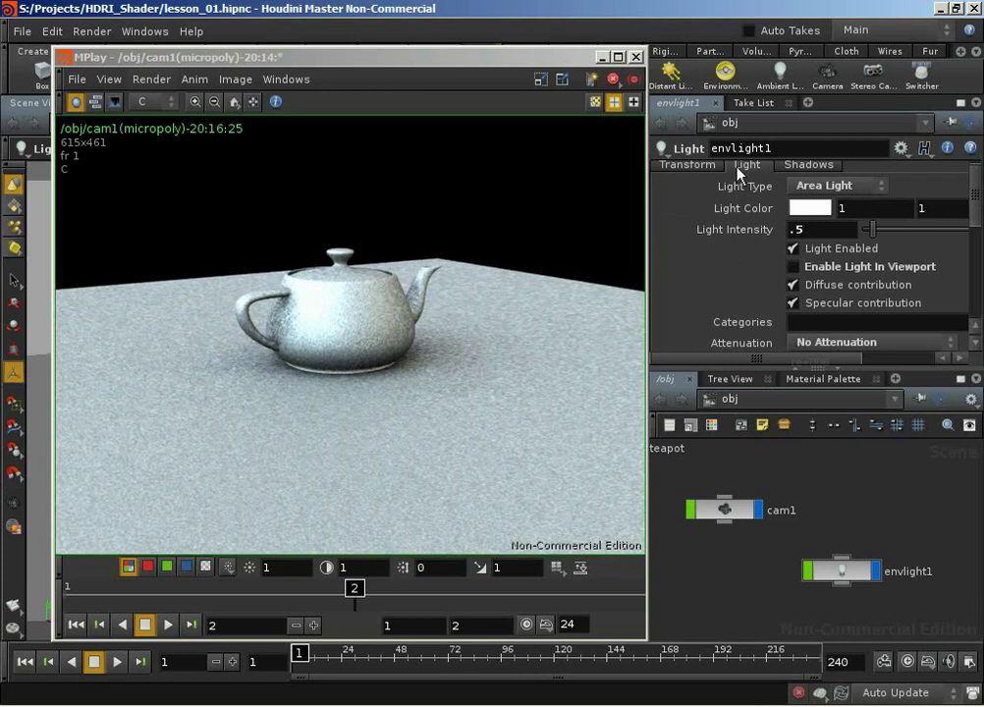
scroll(965, 221, "down", 8)
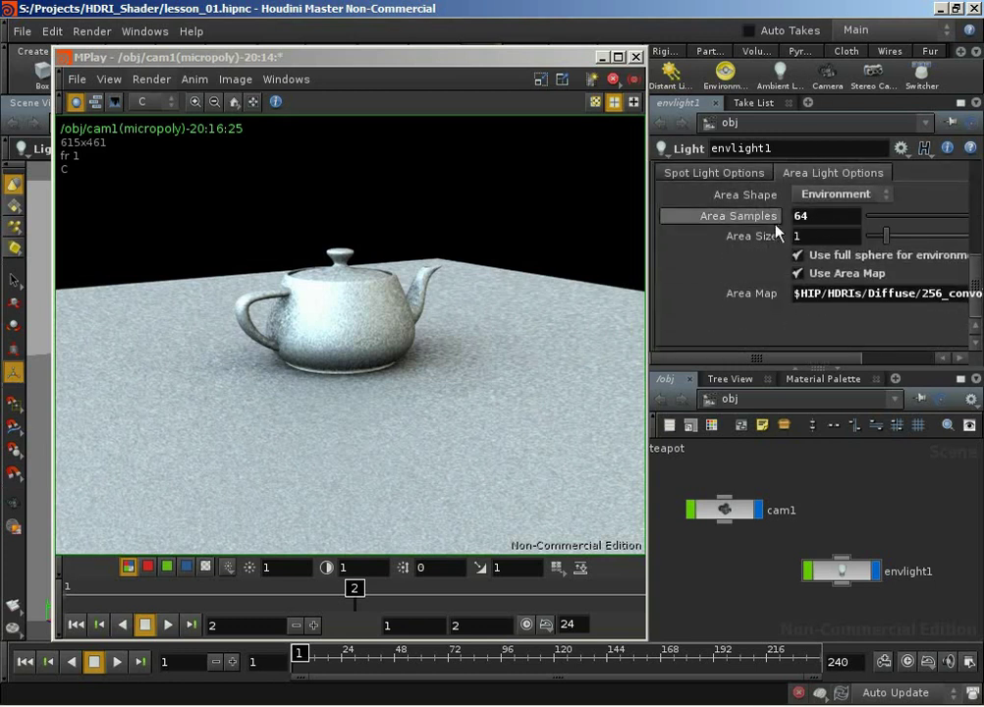
left_click(829, 224)
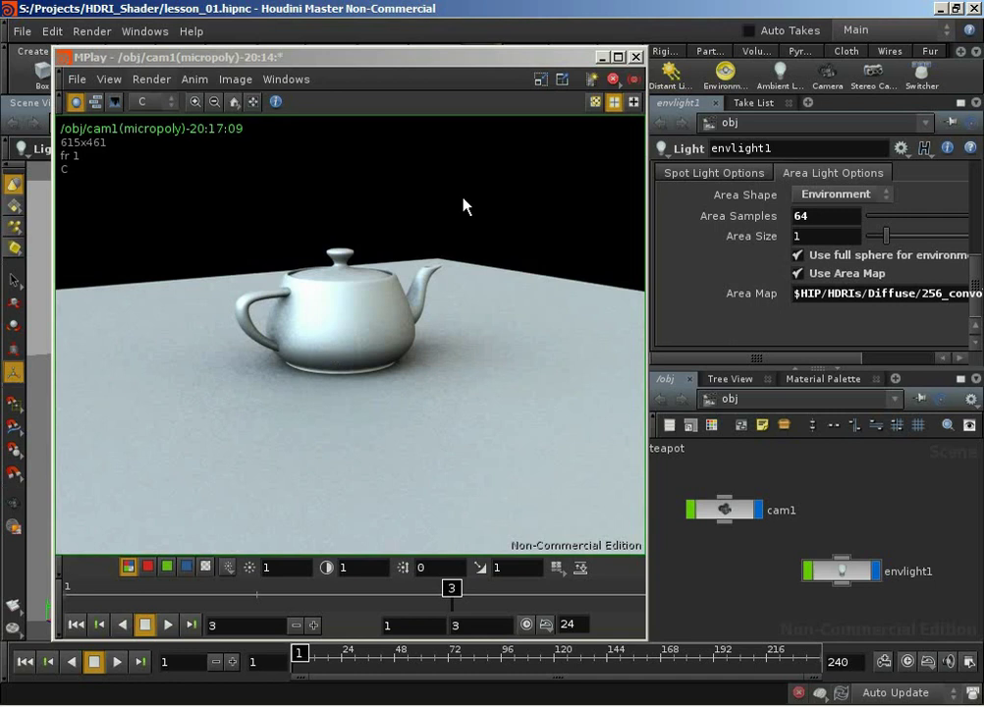
left_click(601, 57)
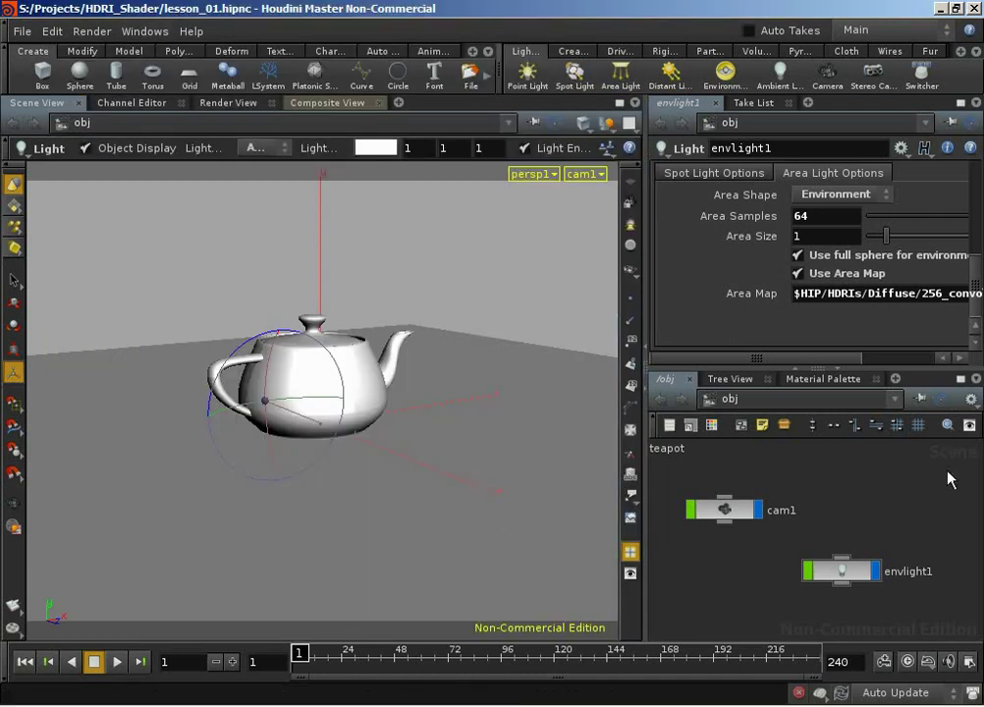
Add a Network View tab to the large viewing pane and collapse the small network pane below the parameters.
left_click(400, 103)
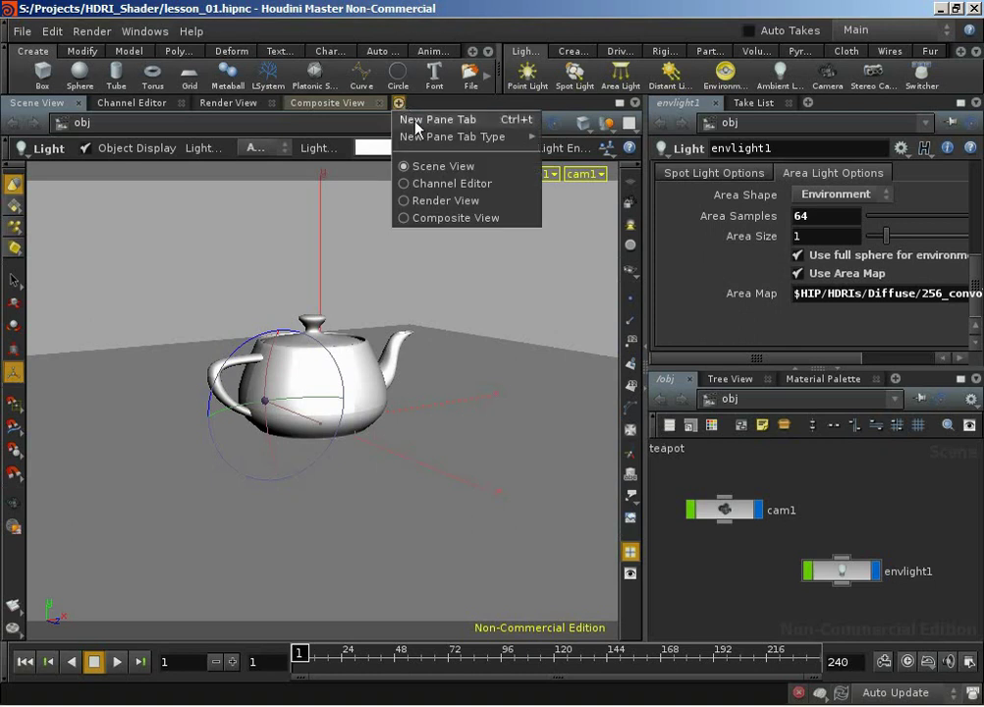
mouse_move(393, 137)
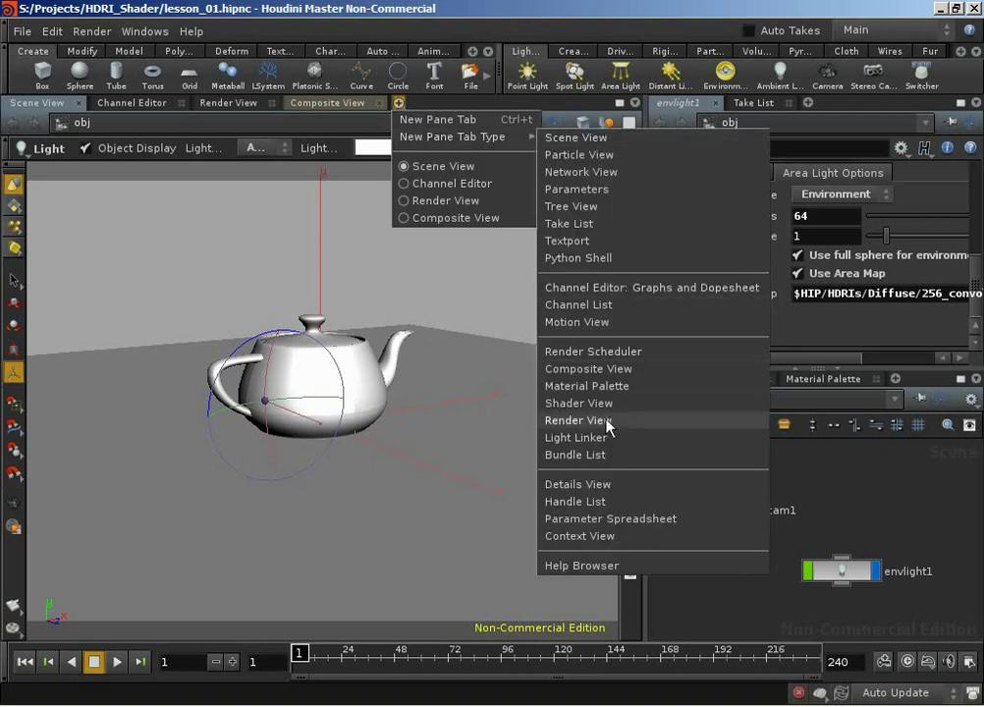
key("Escape")
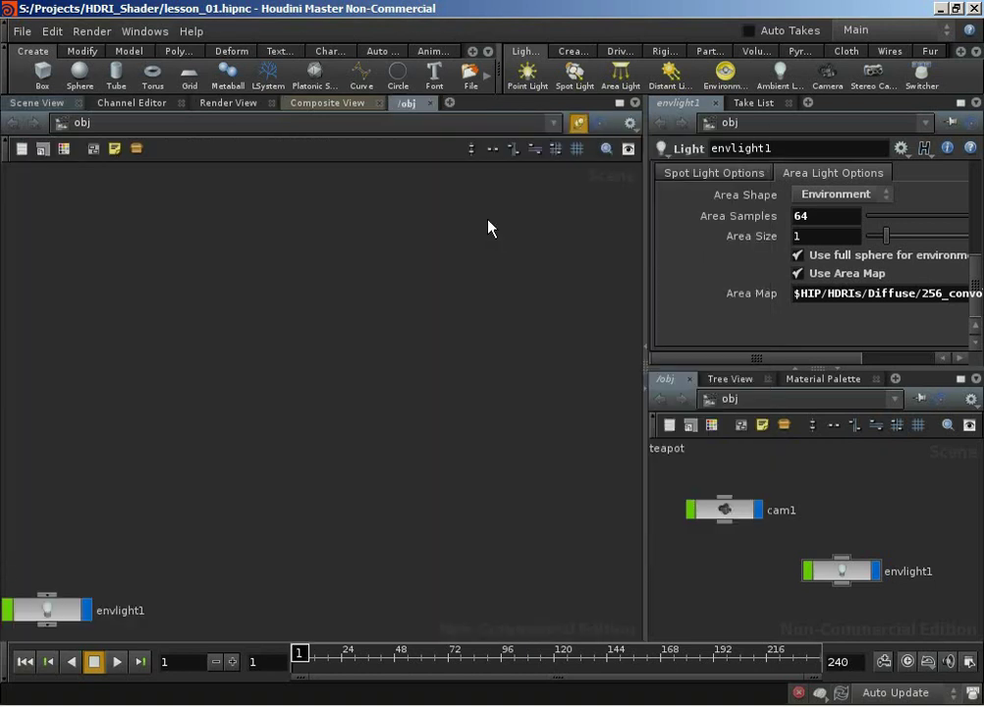
left_click(839, 371)
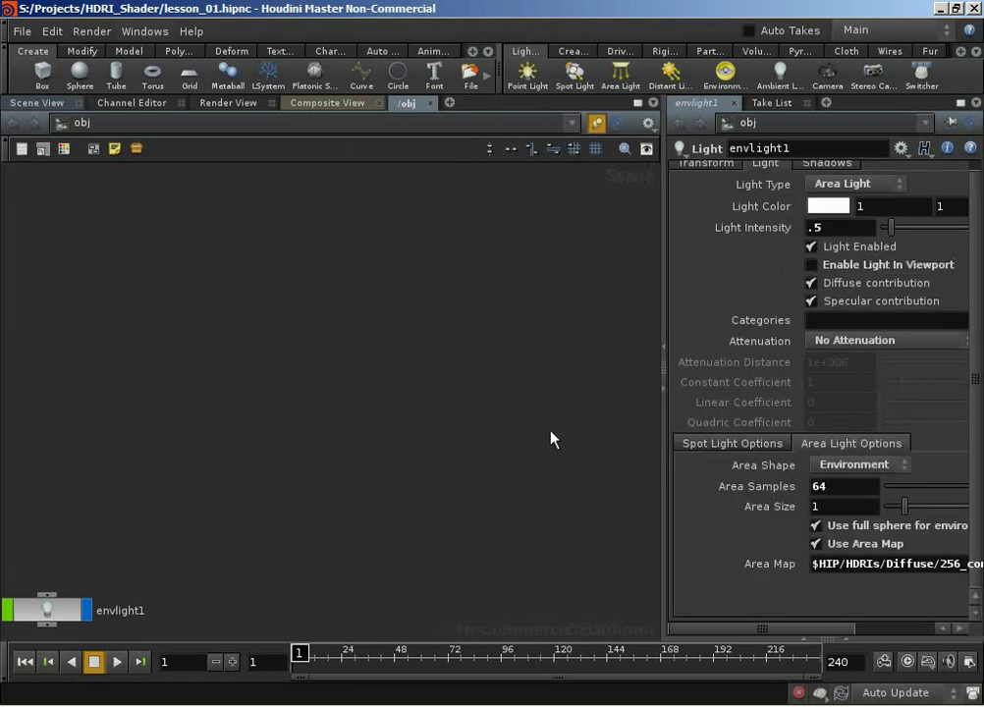
Hide the playbar, the shelf and the network editor toolbar to enlarge the working area.
left_click(7, 674)
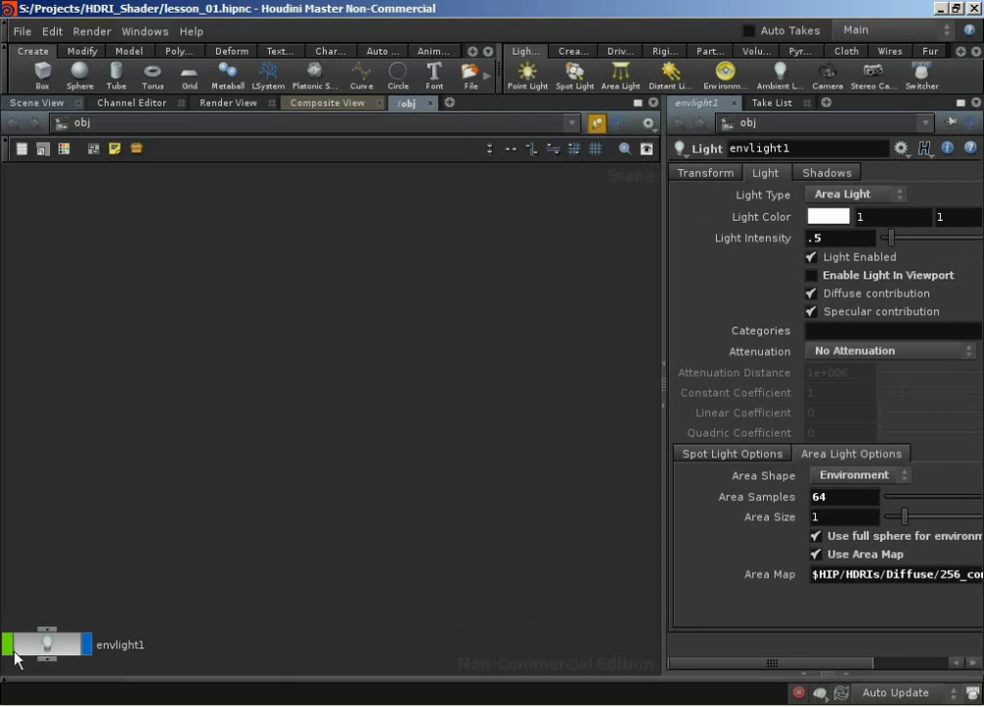
left_click(5, 54)
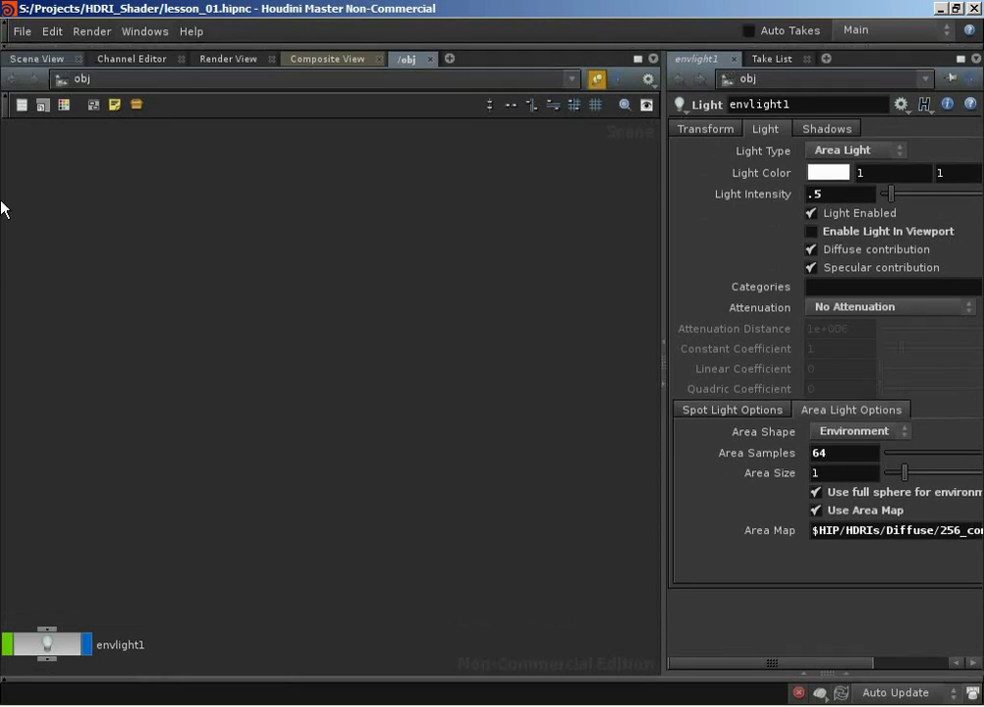
left_click(4, 96)
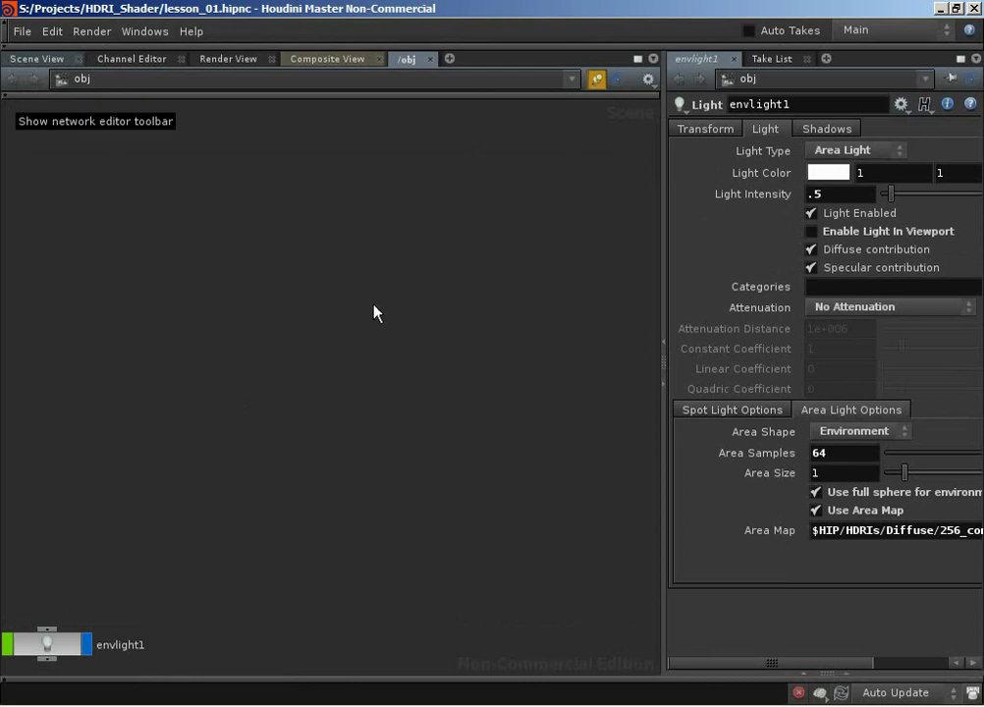
Unpin the new network view and switch it to the shop context.
left_click(596, 79)
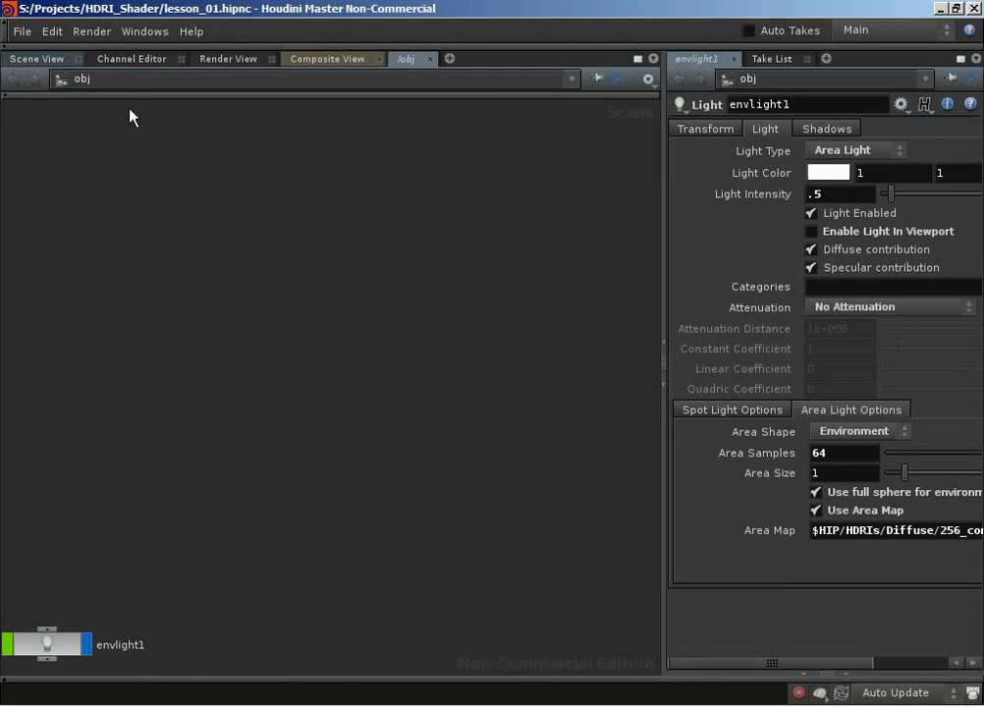
left_click(140, 82)
left_click(170, 195)
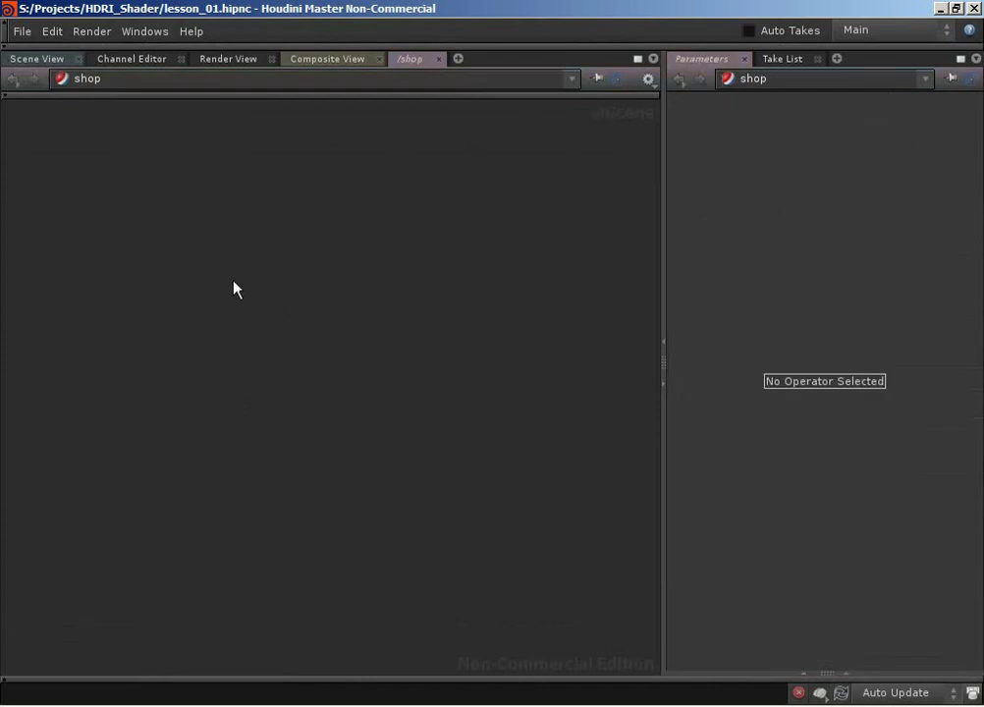
Create a Material node in the shop network and name it HDRI_Material.
key("Tab")
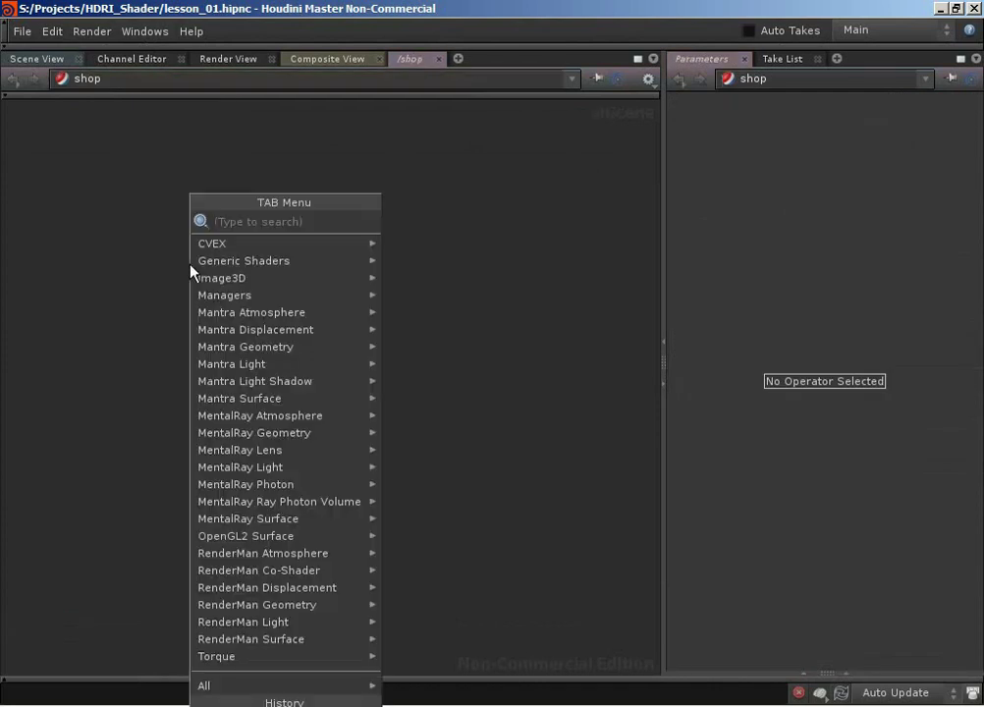
type("Material")
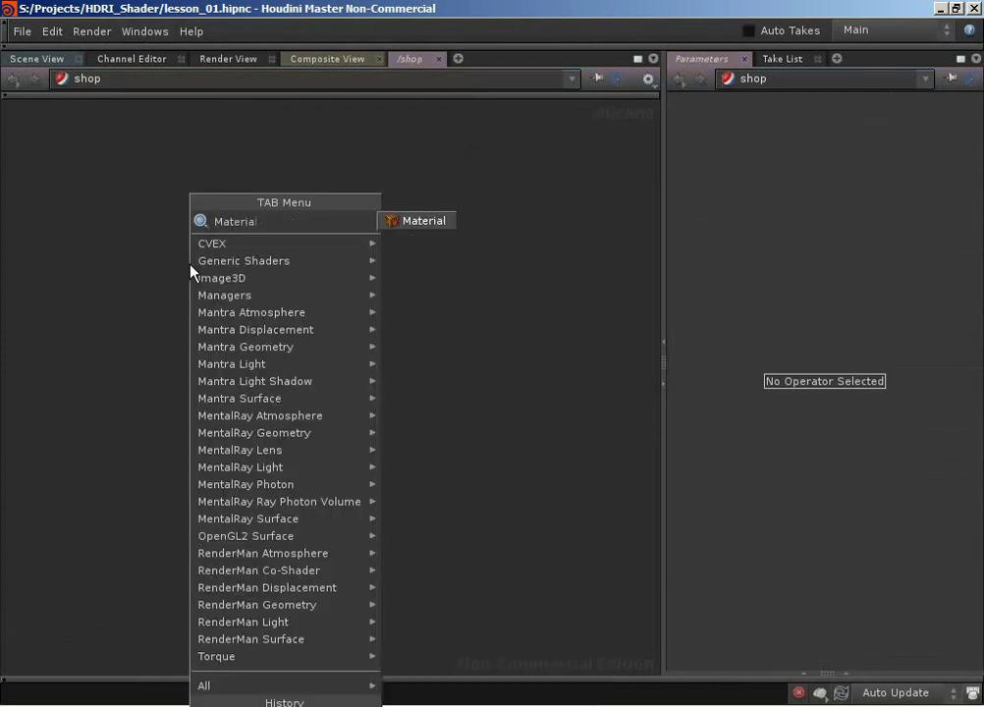
key("Return")
left_click(188, 263)
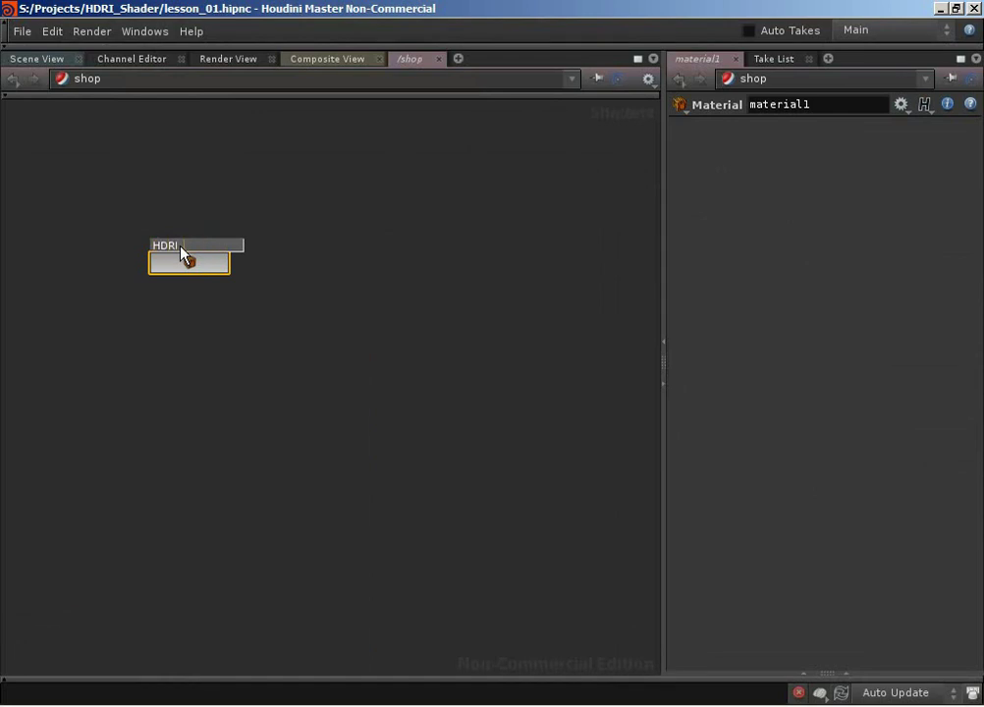
left_click(181, 248)
type("HDRI_Material")
key("Return")
Inside HDRI_Material, add a VOP VEX Surface SHOP and connect its Surface Shader output to the next input of suboutput.
key("i")
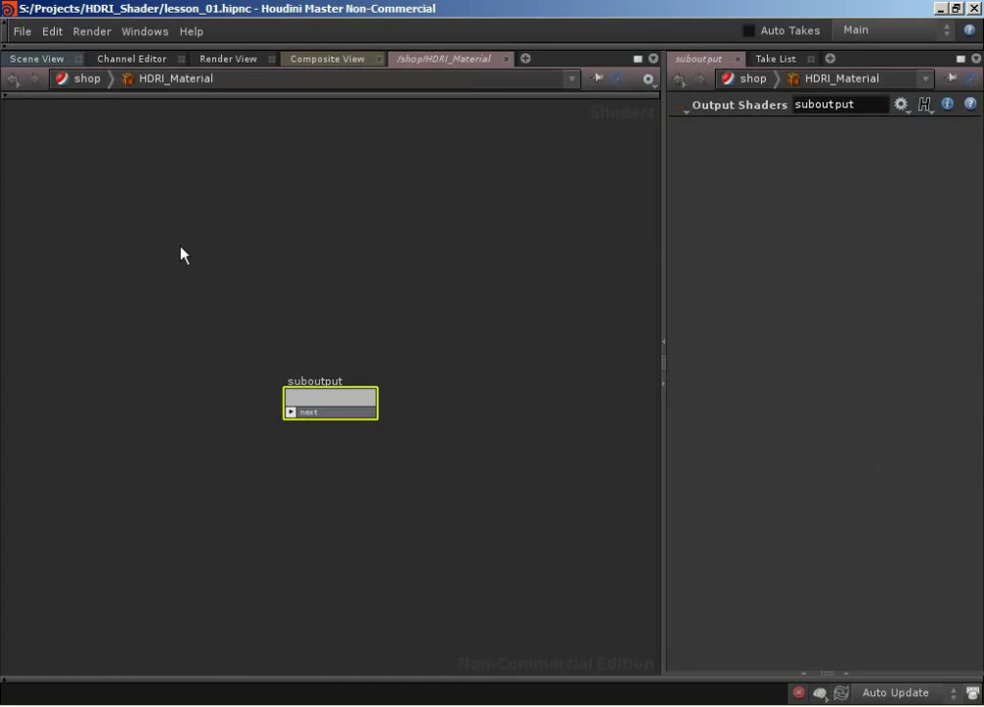
key("Tab")
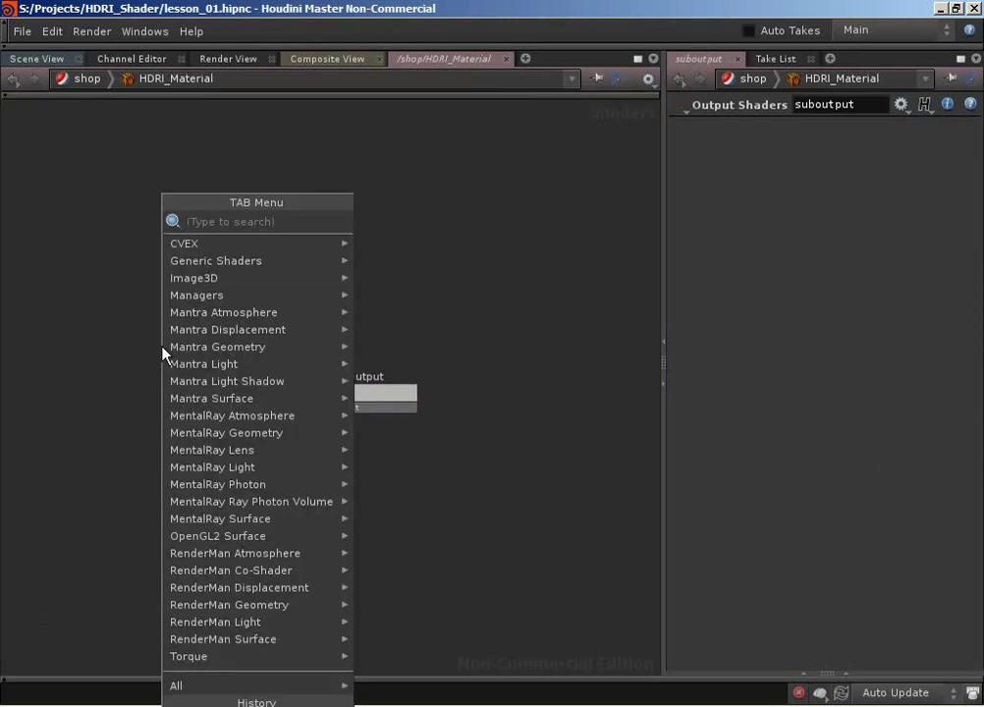
type("VOP VEX Surface SHOP")
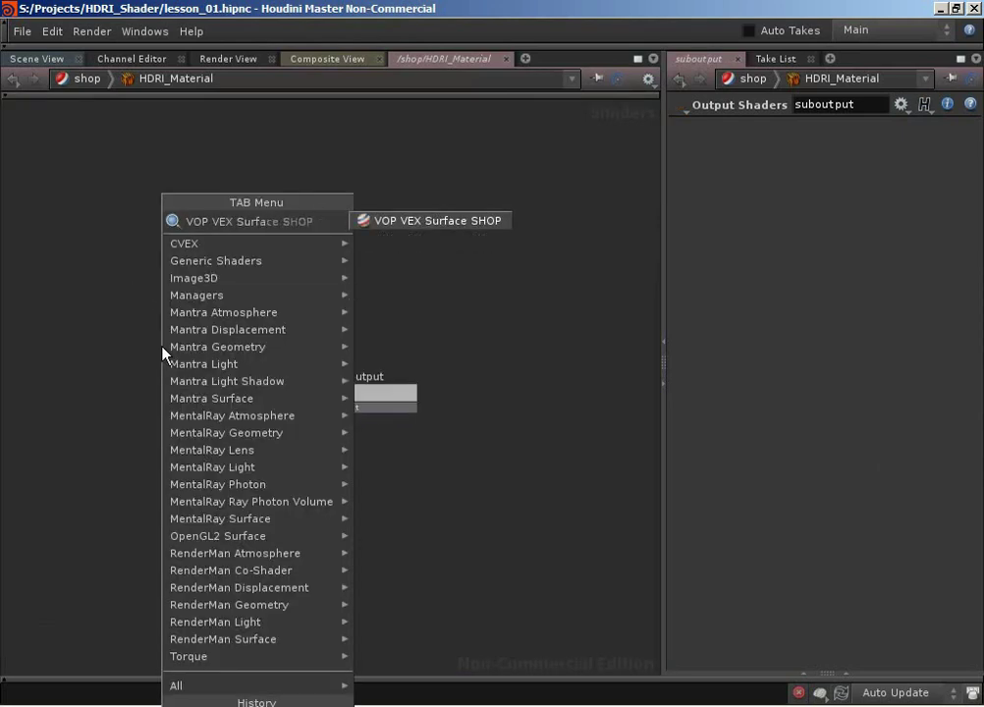
key("Return")
left_click(162, 351)
left_click_drag(202, 369, 333, 412)
left_click_drag(154, 349, 196, 376)
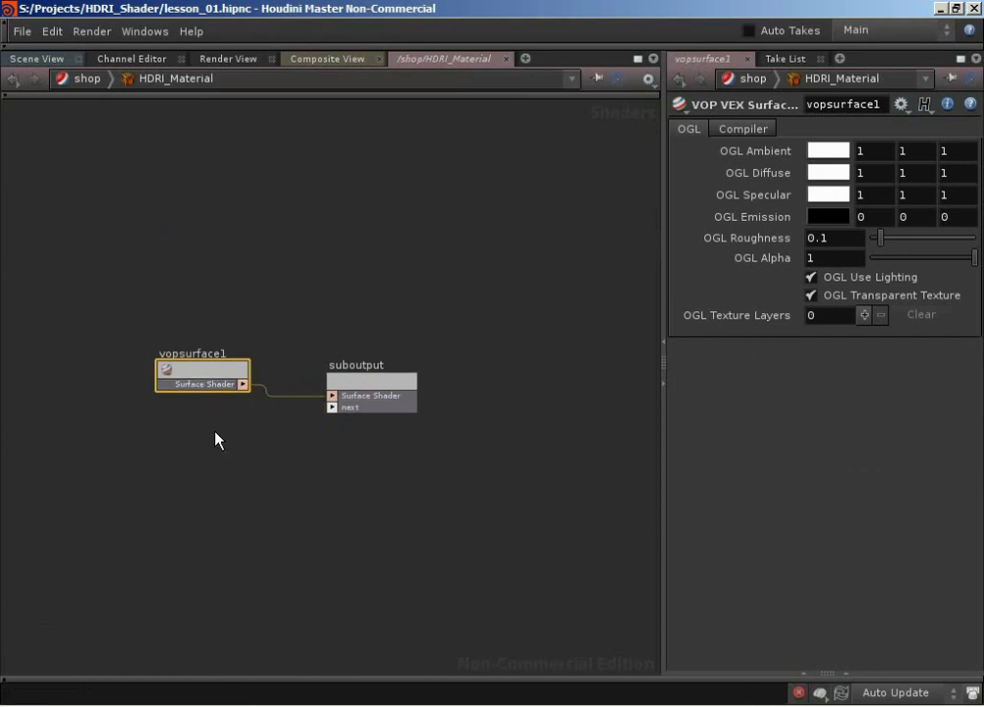
Rename the VOP VEX surface node HDRI_surfaceShader.
double_click(199, 350)
type("HDRI_")
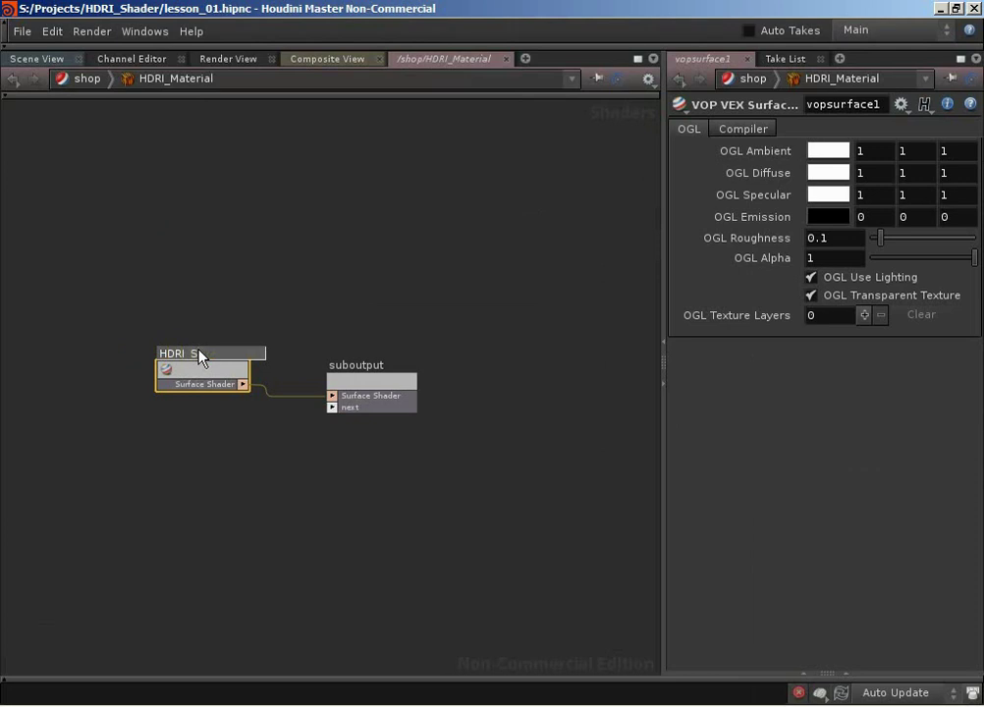
type("Shader")
key("Return")
Enter HDRI_surfaceShader and spread the global1 and output1 nodes apart to make room between them.
key("i")
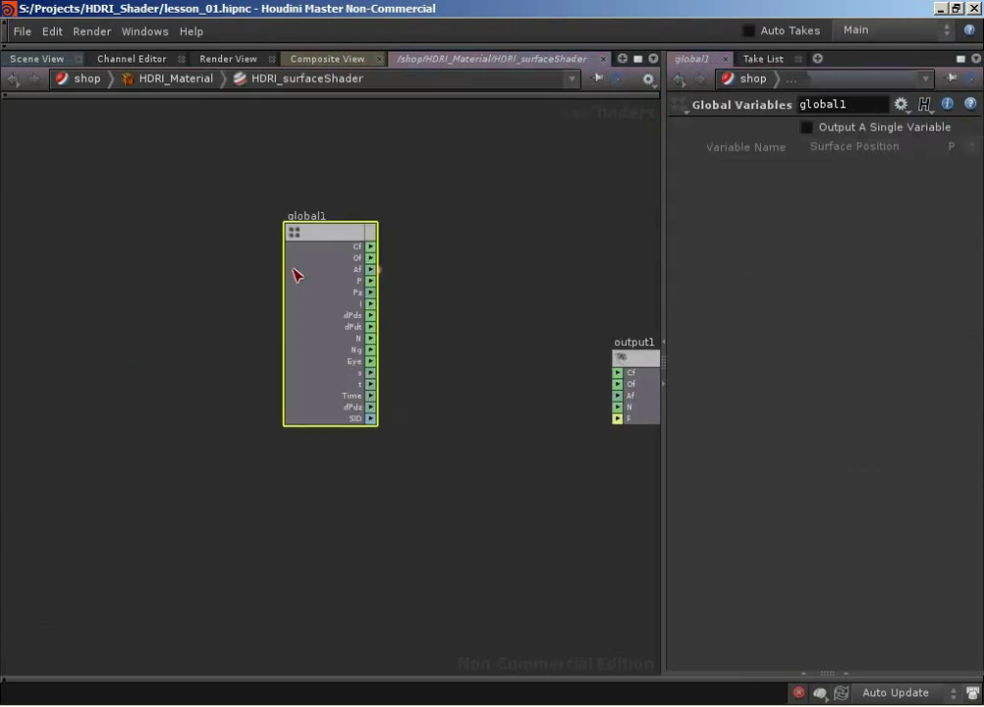
middle_click_drag(510, 313, 442, 307)
scroll(397, 303, "down", 3)
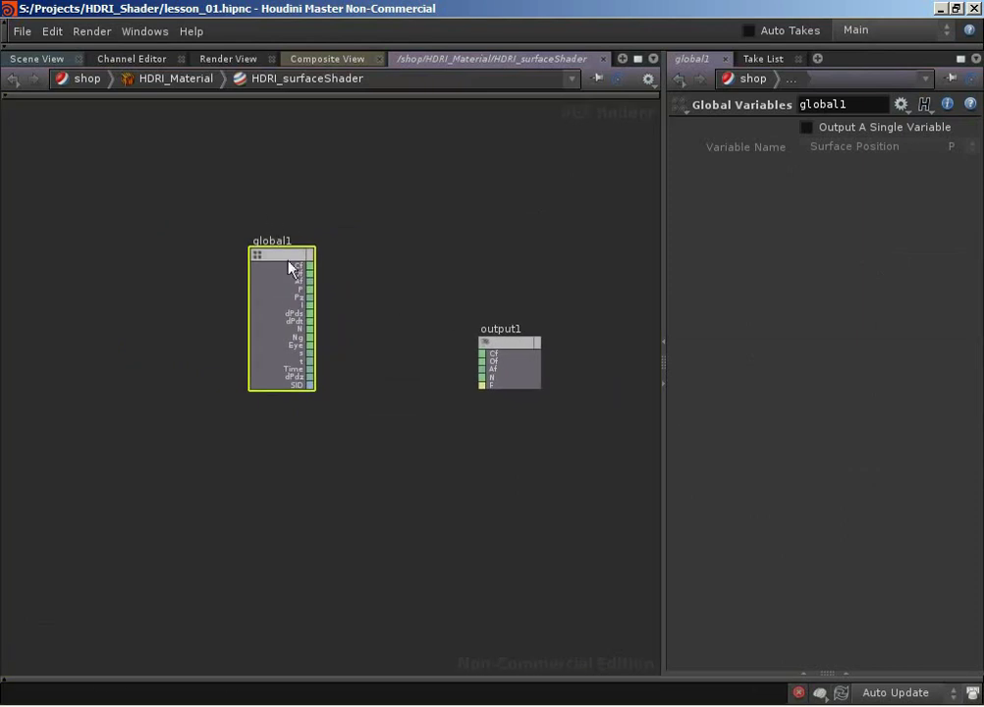
left_click_drag(288, 263, 83, 293)
left_click_drag(531, 340, 572, 346)
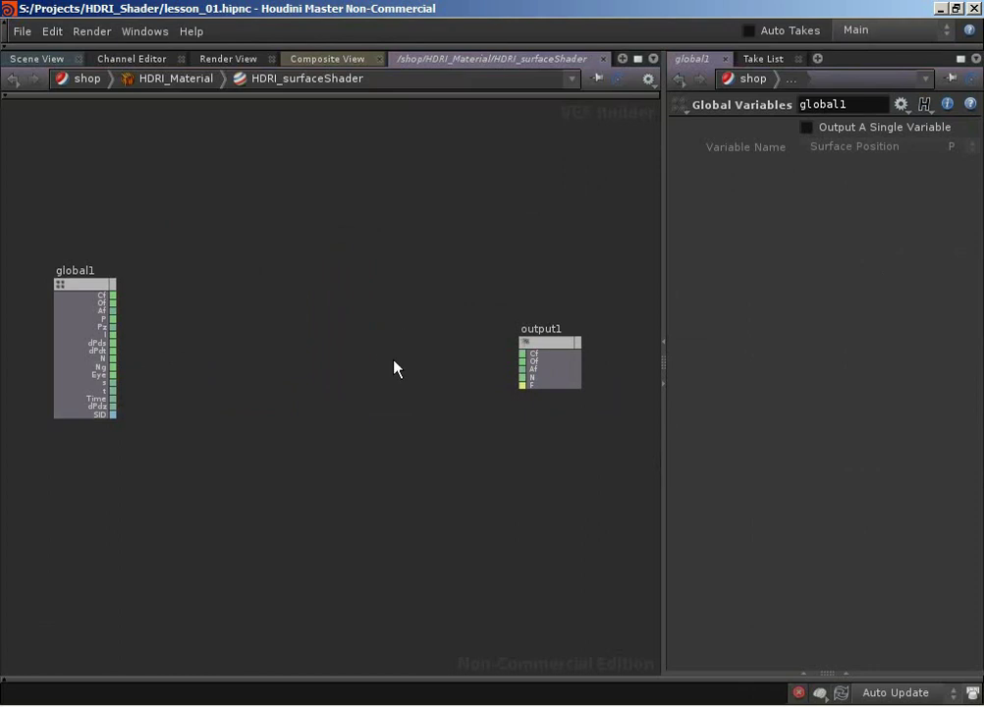
Check the shader diagram on the Photoshop whiteboard, return to Houdini and add a Lambert node between global1 and output1.
key("alt+Tab")
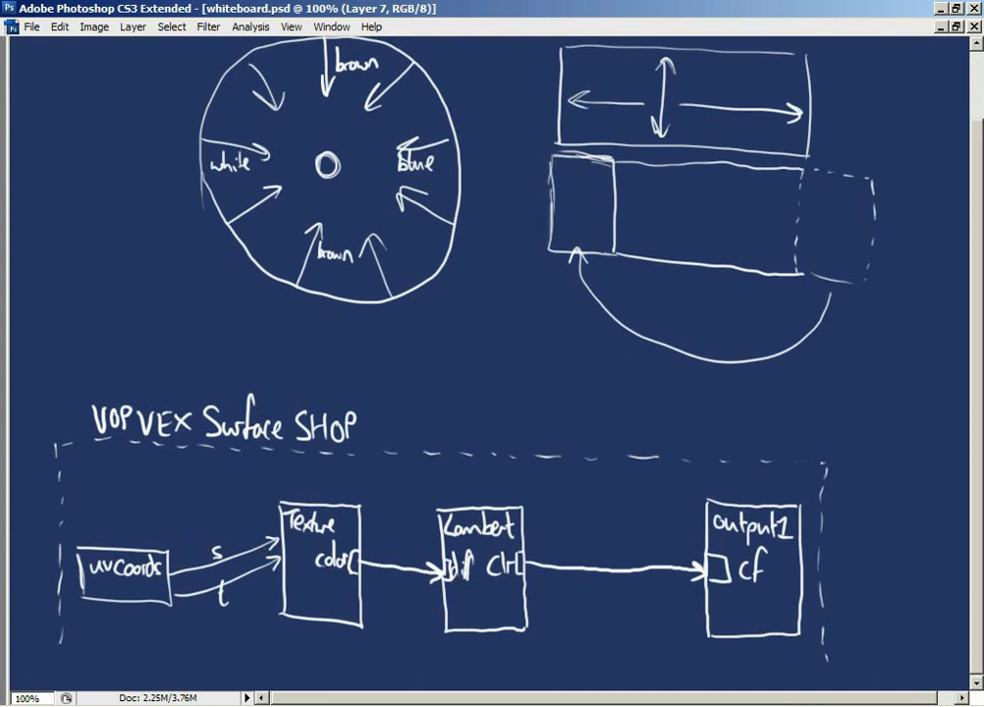
left_click(551, 706)
key("Tab")
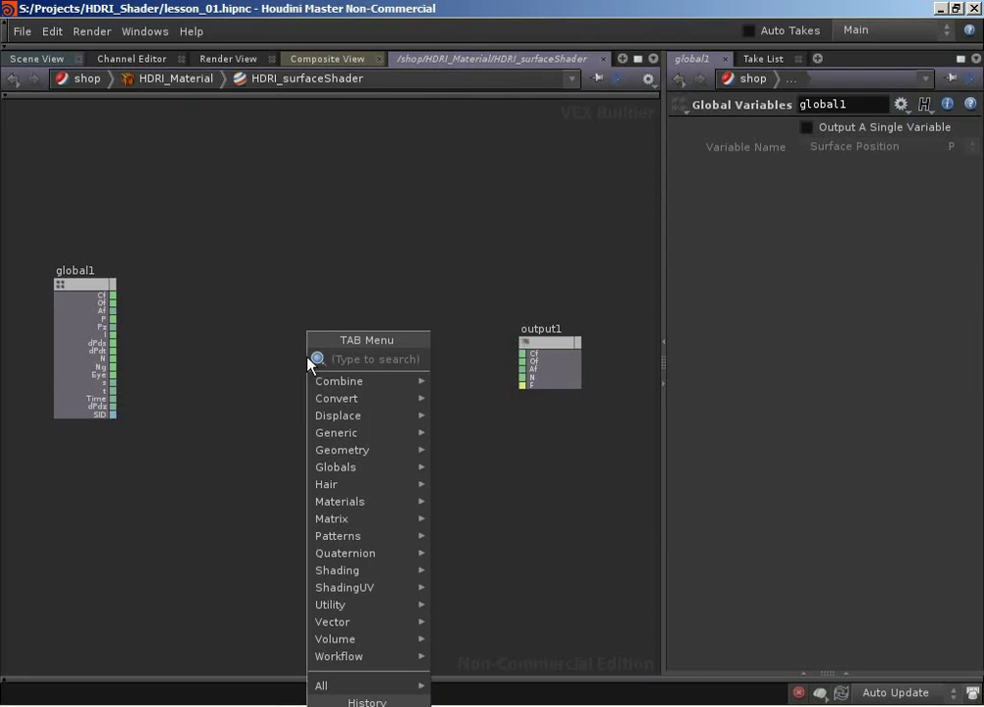
type("lamb")
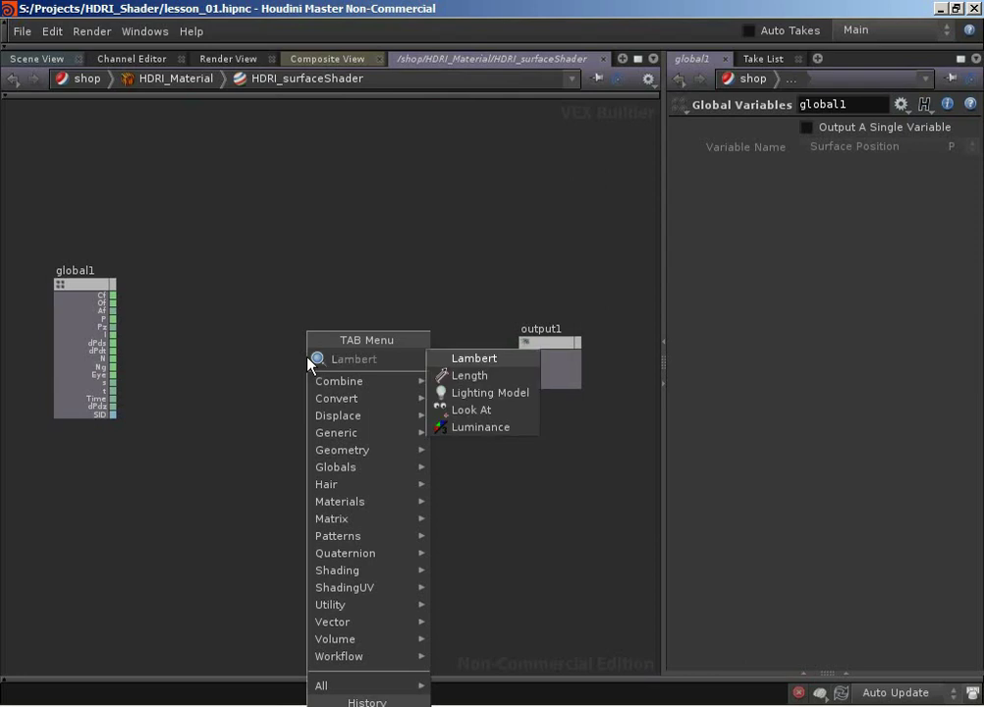
key("Return")
left_click(307, 363)
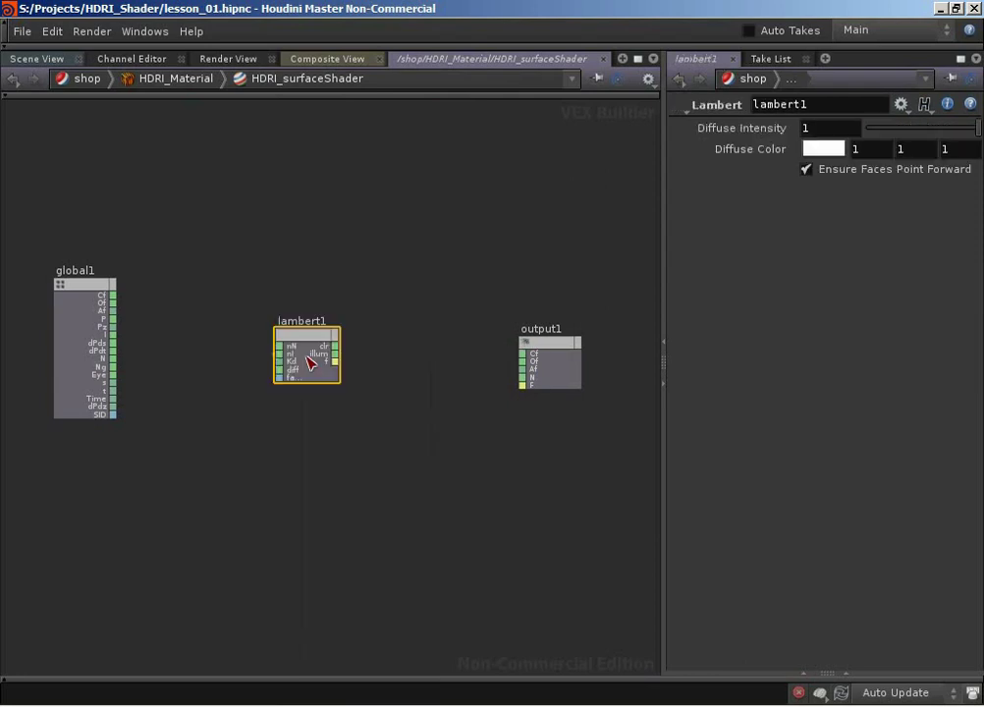
Connect the Lambert node's clr output to output1's Cf input, place it beside output1 and inspect both nodes' parameters.
left_click_drag(335, 348, 522, 353)
left_click_drag(316, 345, 458, 354)
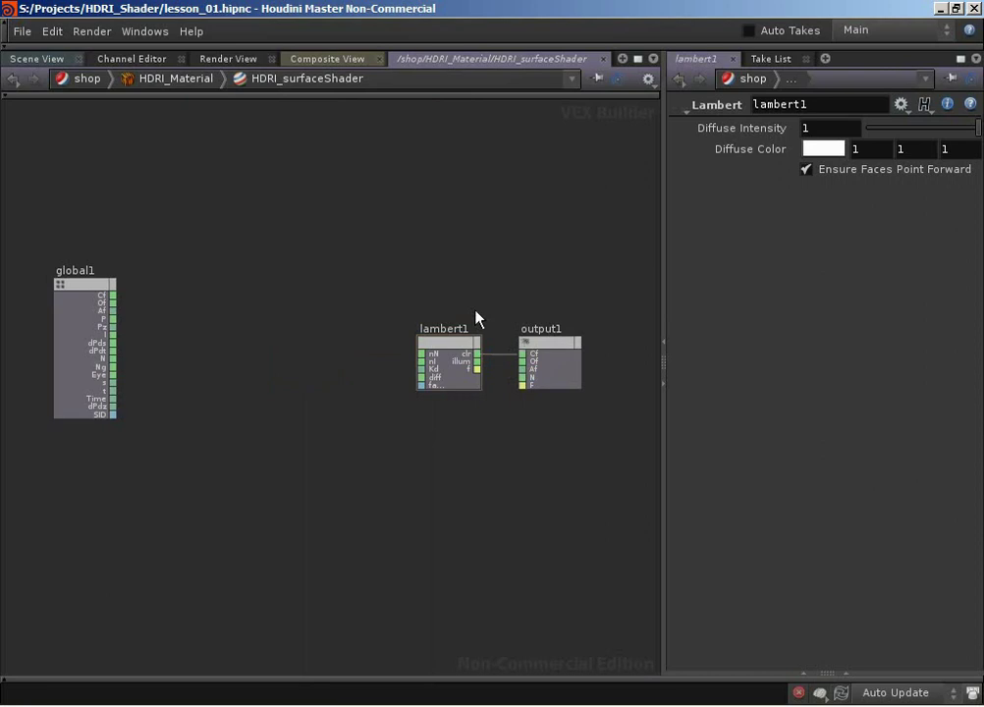
left_click(465, 349)
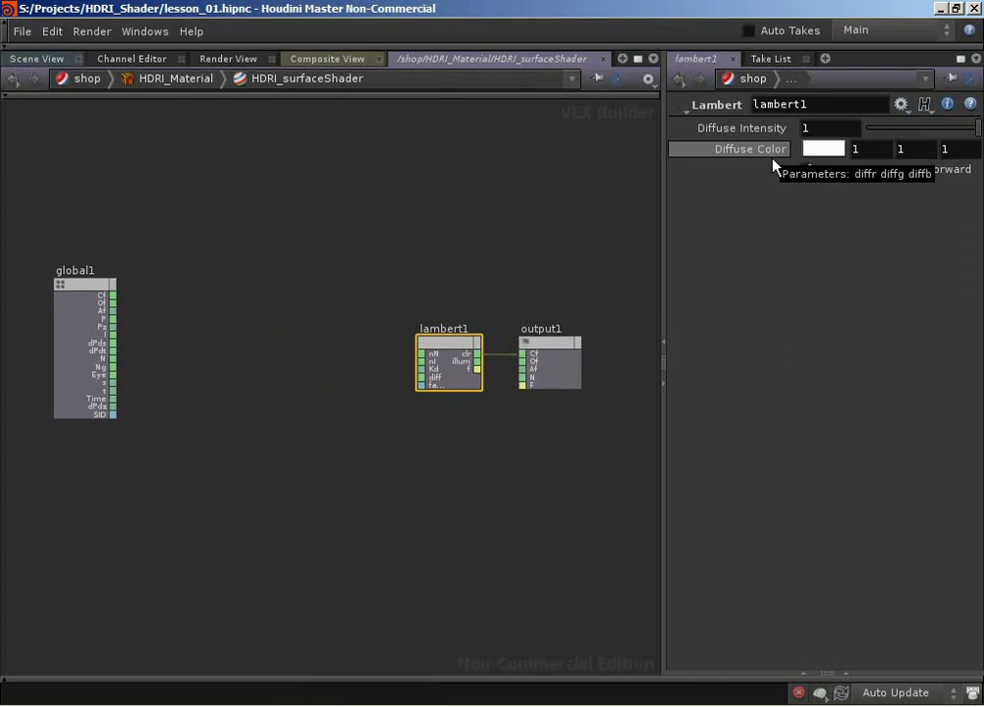
left_click(550, 345)
left_click(498, 213)
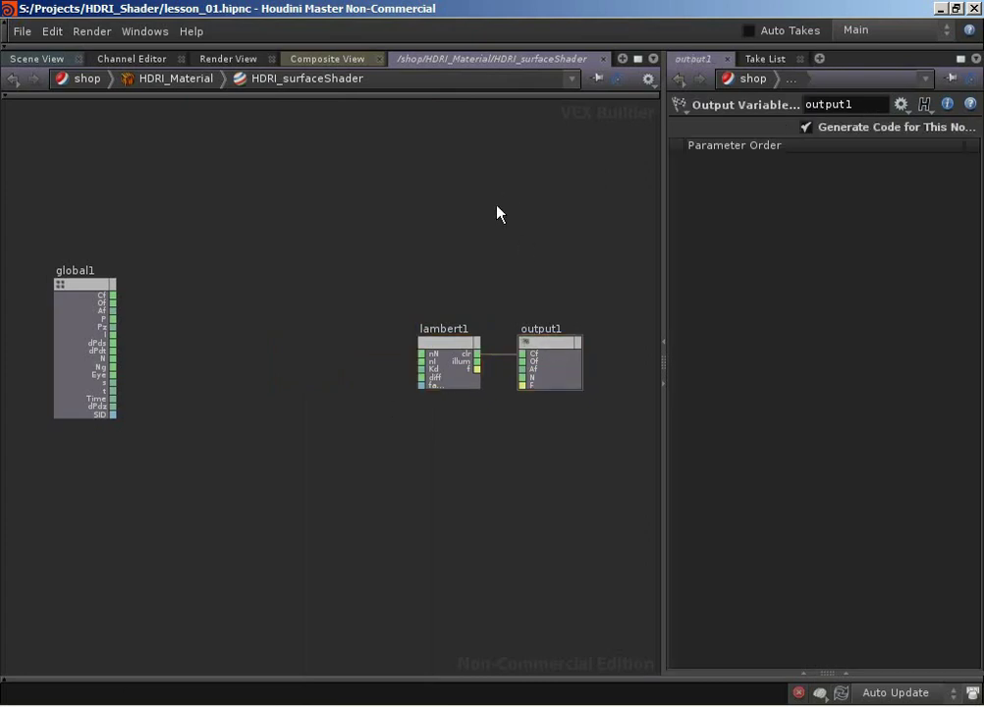
Switch the network to the obj level and assign HDRI_Material from shop to the floor object.
left_click(86, 78)
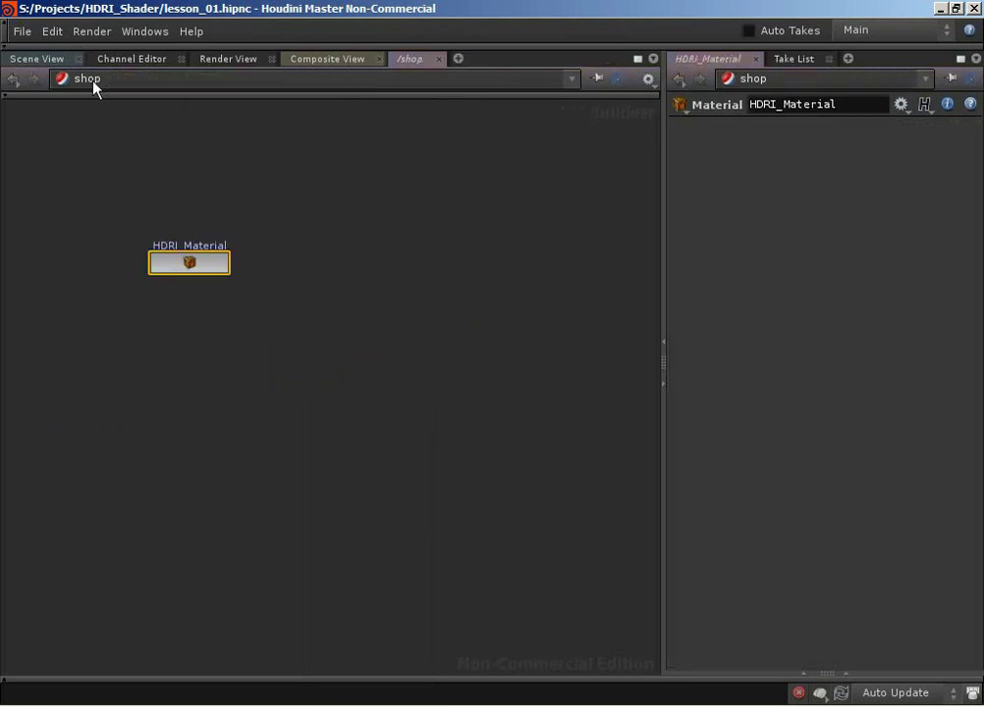
left_click(90, 82)
left_click(122, 142)
key("h")
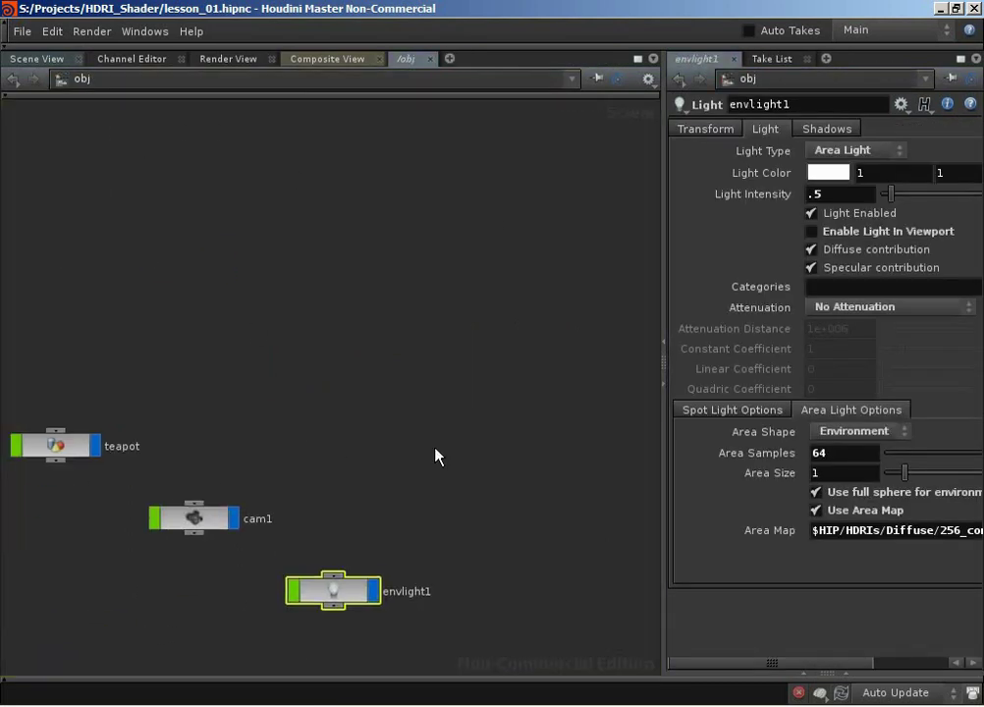
left_click(215, 409)
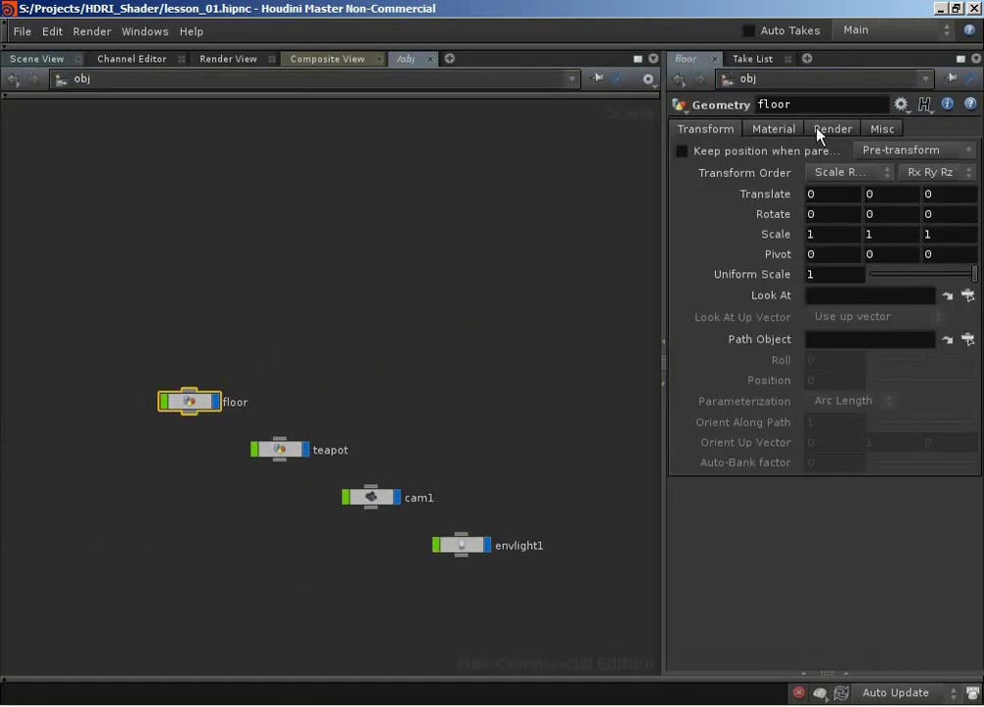
left_click(774, 129)
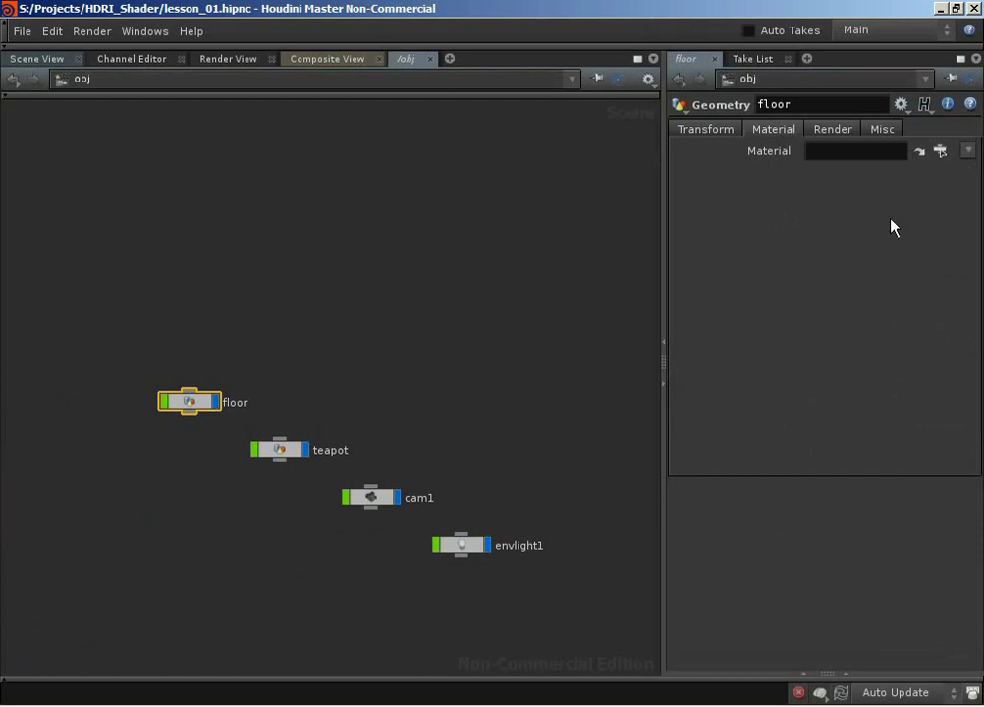
left_click(940, 152)
left_click(759, 84)
left_click(820, 104)
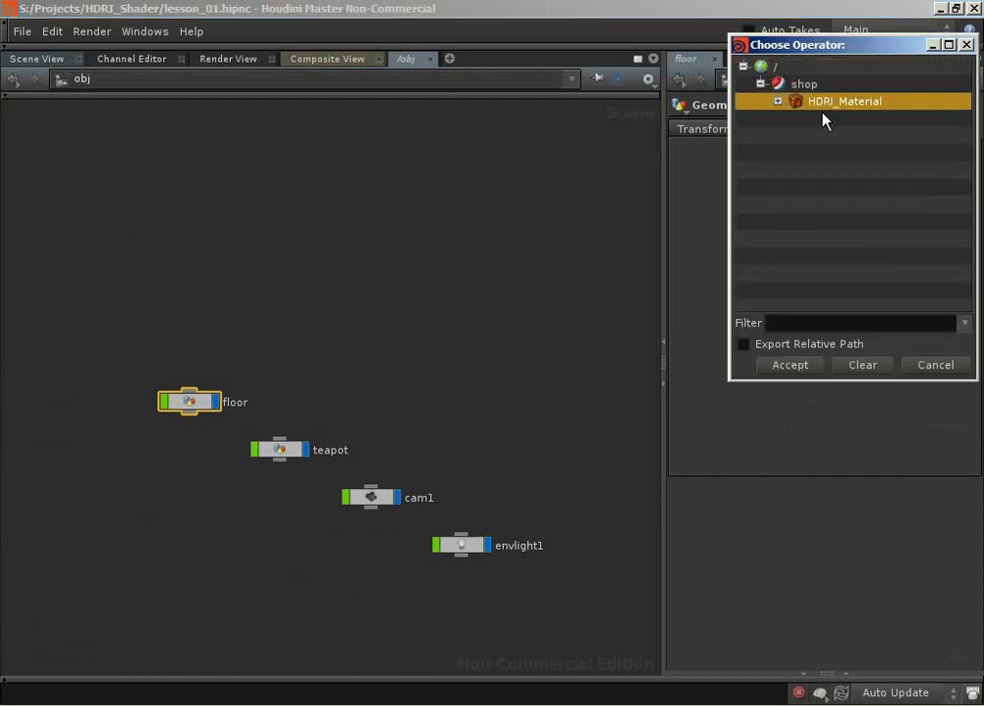
left_click(787, 365)
Assign HDRI_Material from shop to the teapot object.
left_click(305, 450)
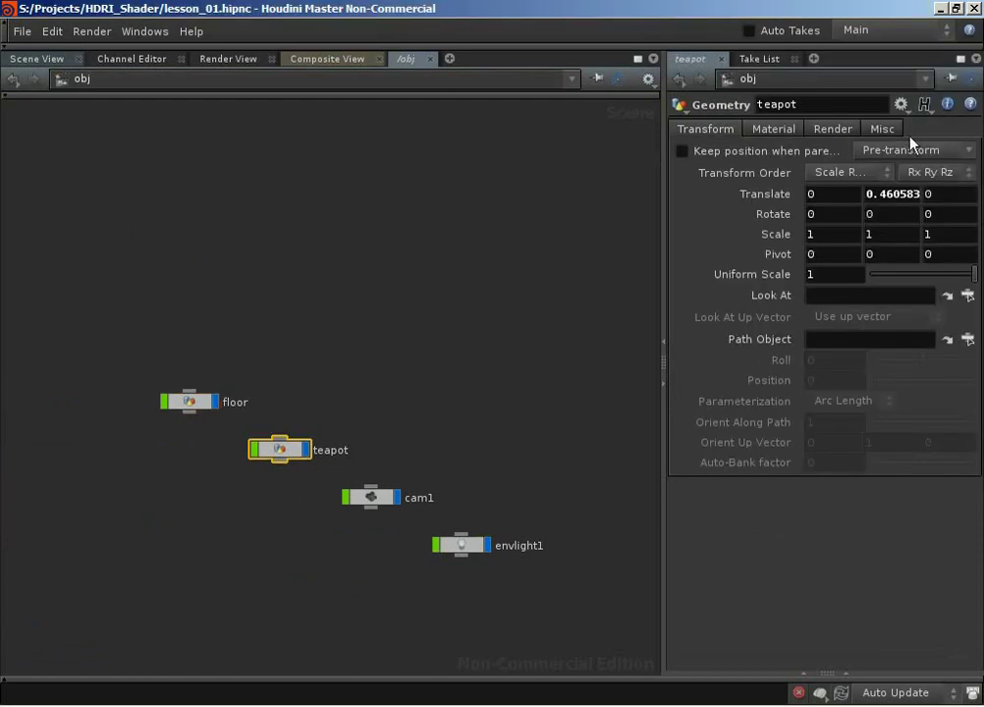
left_click(774, 131)
left_click(941, 151)
left_click(820, 102)
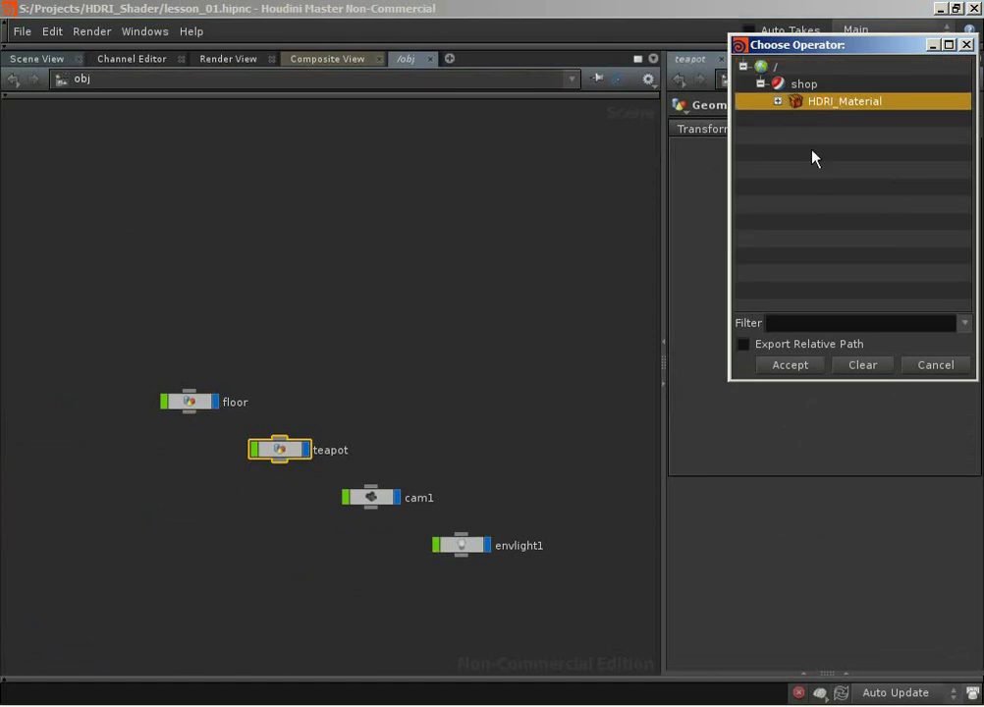
left_click(787, 363)
left_click(120, 214)
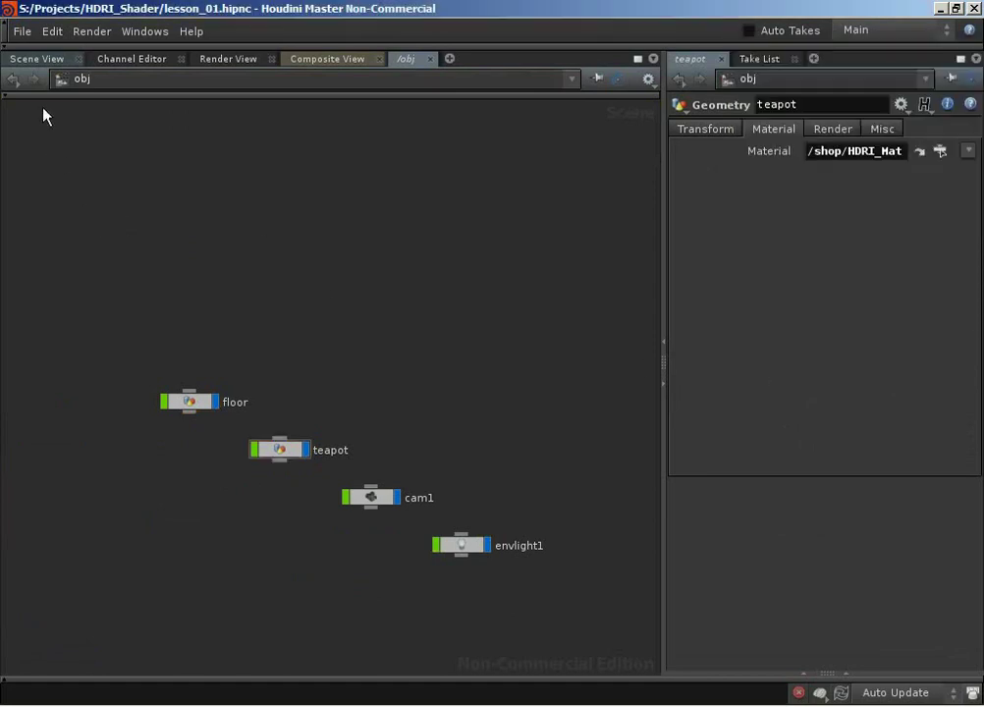
Render the scene view through cam1 and scrub between the new and previous renders in MPlay.
left_click(37, 59)
left_click(13, 662)
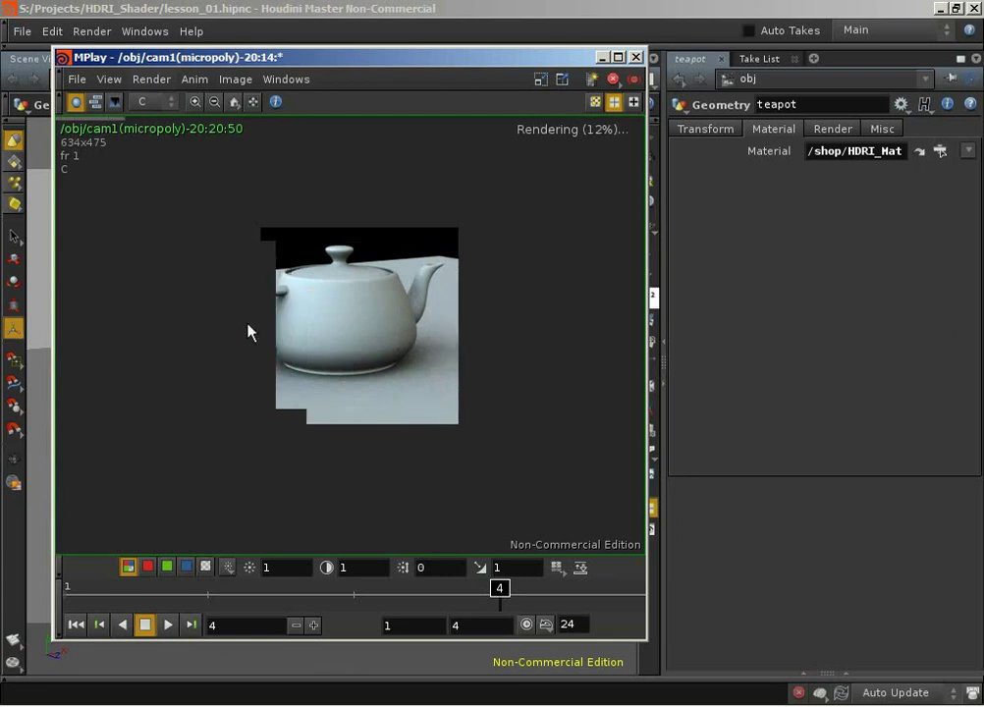
left_click_drag(501, 595, 357, 587)
mouse_move(439, 567)
left_mouse_down()
mouse_move(369, 566)
mouse_move(462, 564)
mouse_move(389, 558)
mouse_move(442, 551)
left_mouse_up()
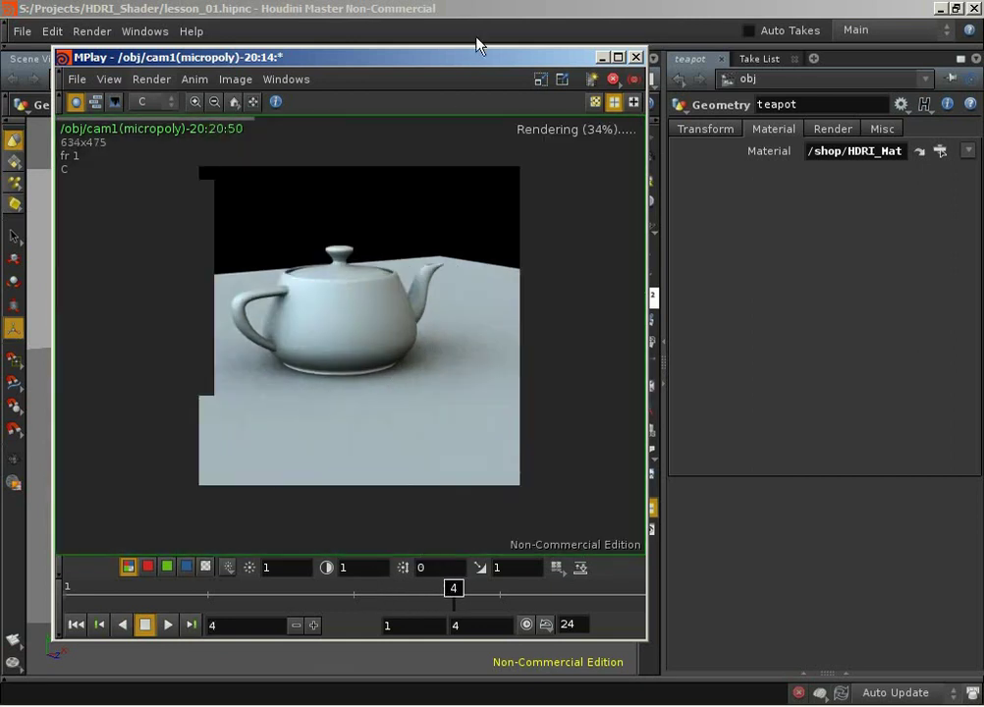
left_click_drag(509, 56, 468, 54)
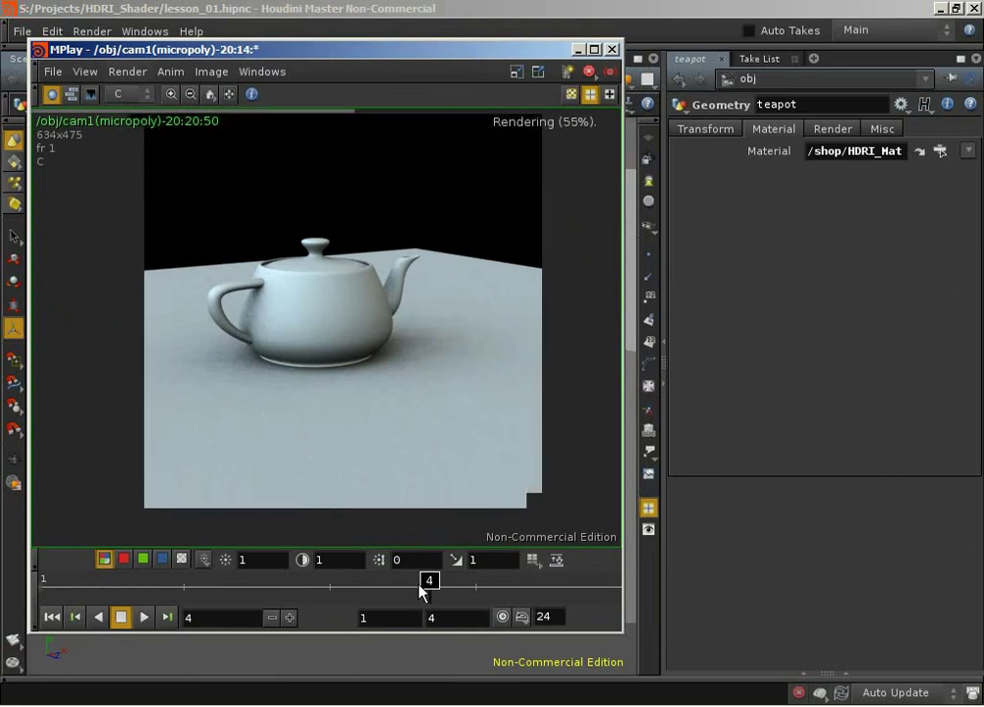
left_click_drag(470, 595, 447, 598)
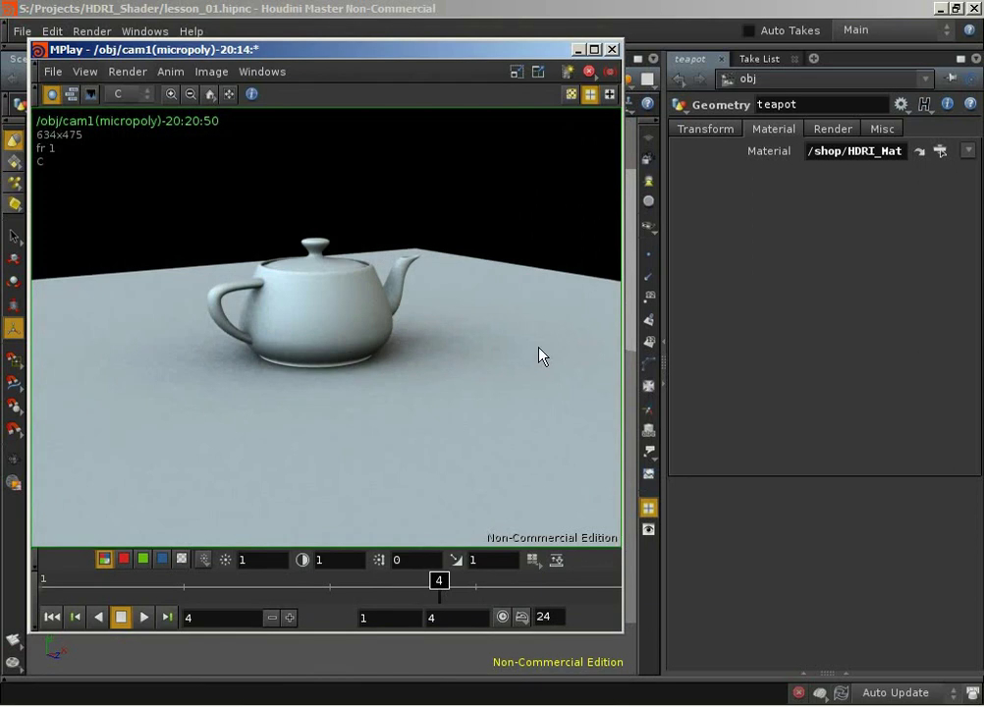
Start saving the current MPlay frame as an image and browse to the folder S:/Projects/HDRI_Shader.
left_click(52, 72)
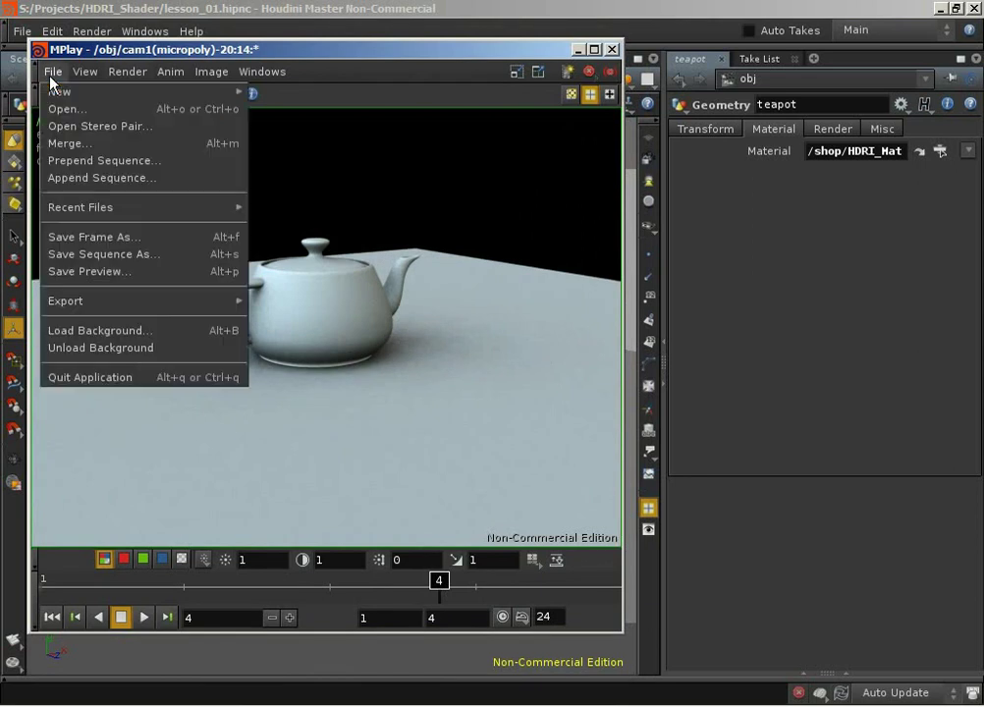
left_click(129, 239)
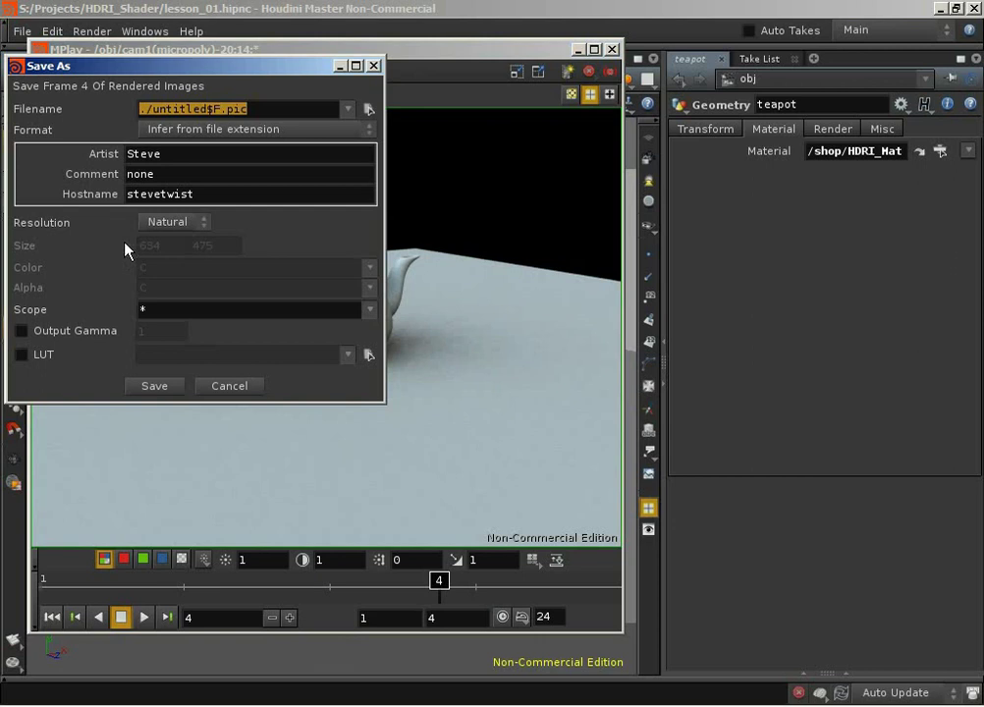
left_click_drag(220, 67, 420, 98)
left_click(567, 139)
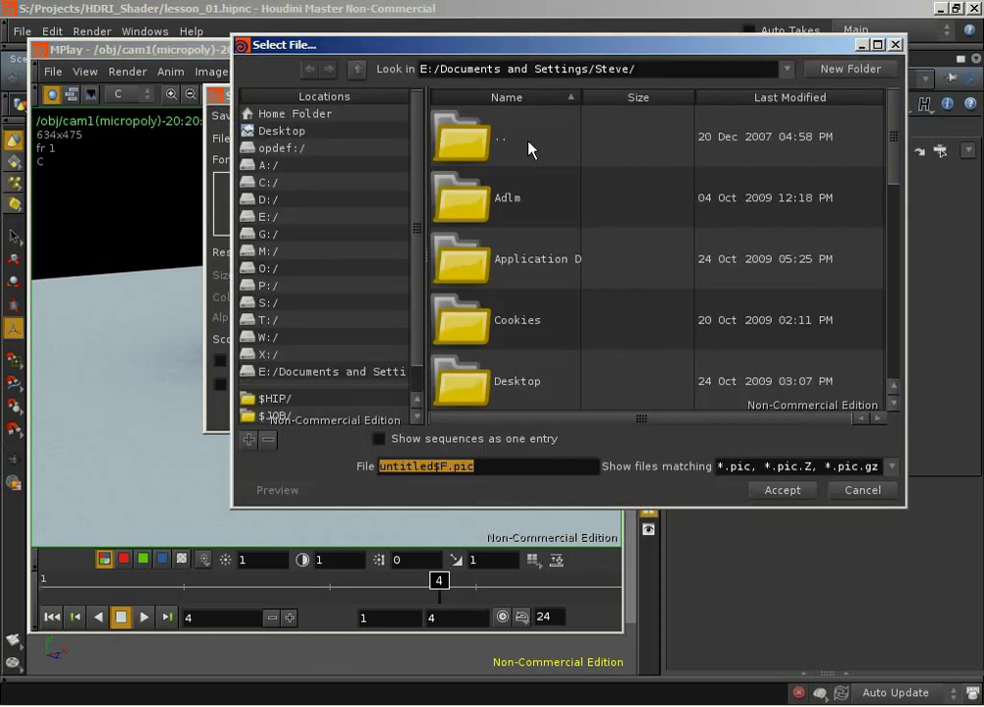
triple_click(540, 67)
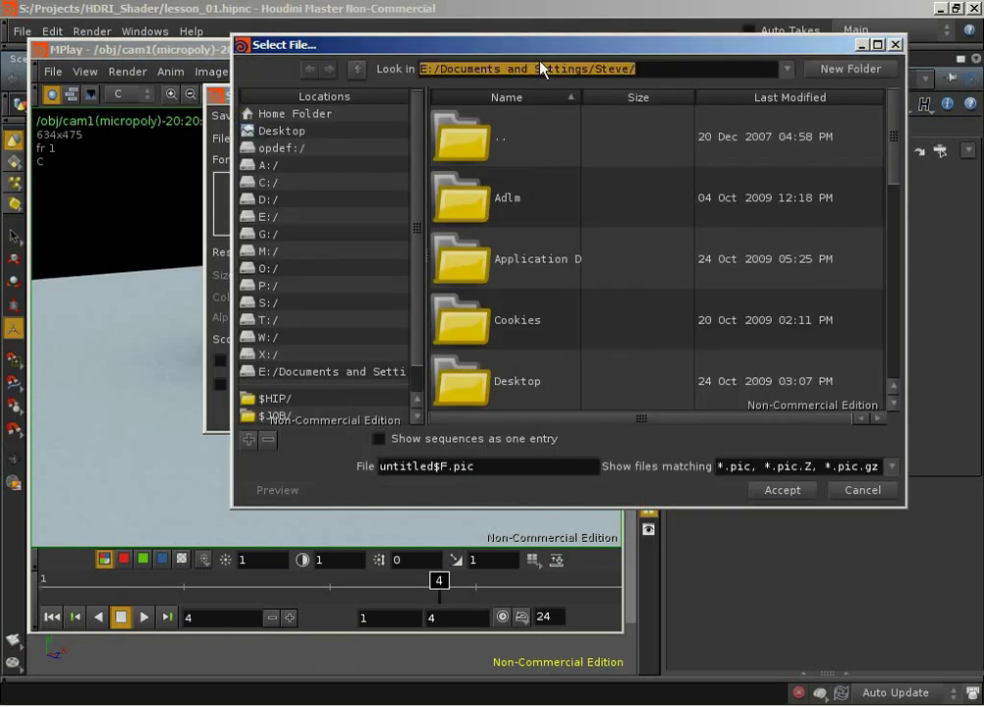
type("S:/Proje")
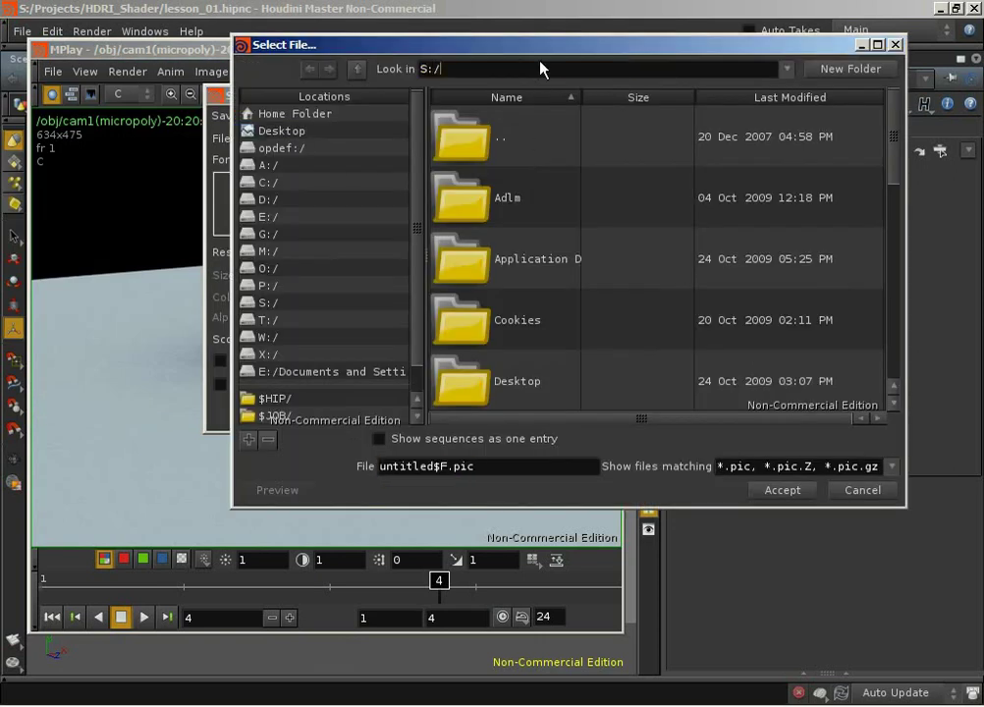
type("cts/")
key("Return")
double_click(446, 192)
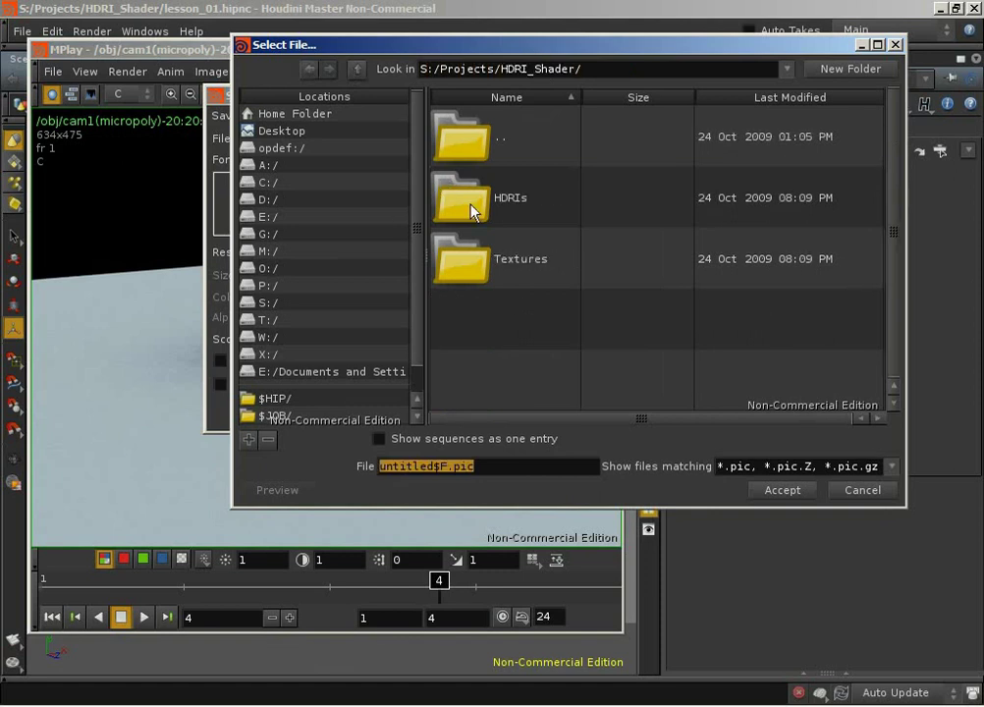
Save the frame as envlight_noTexture.pic and put the MPlay window away.
left_click_drag(450, 467, 282, 474)
type("envlight_")
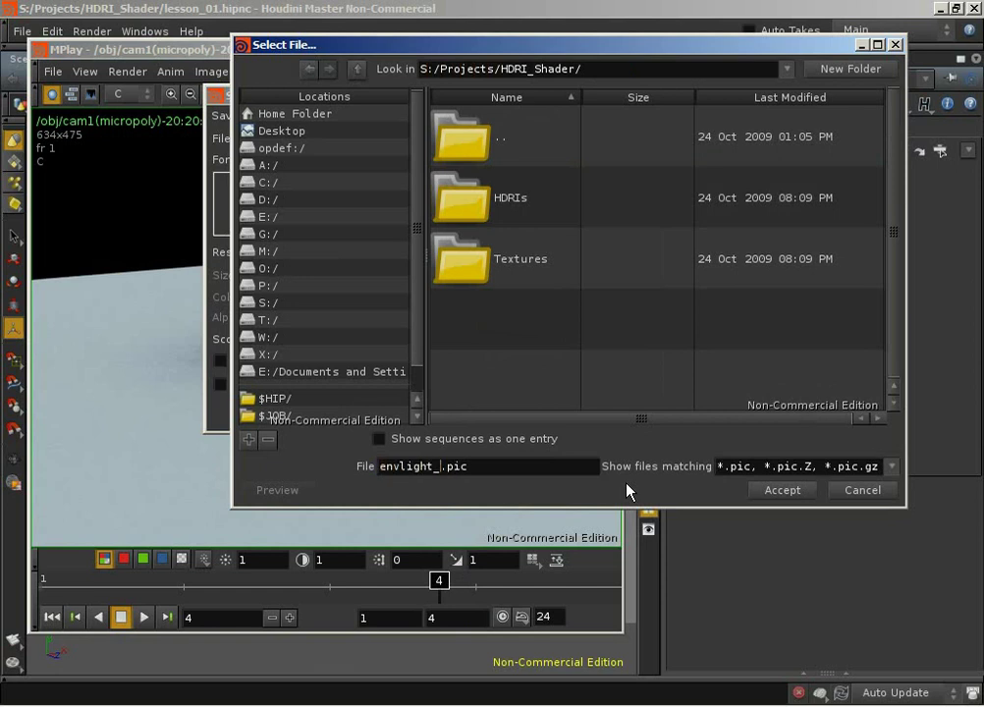
type("noTextu")
type("re")
key("Return")
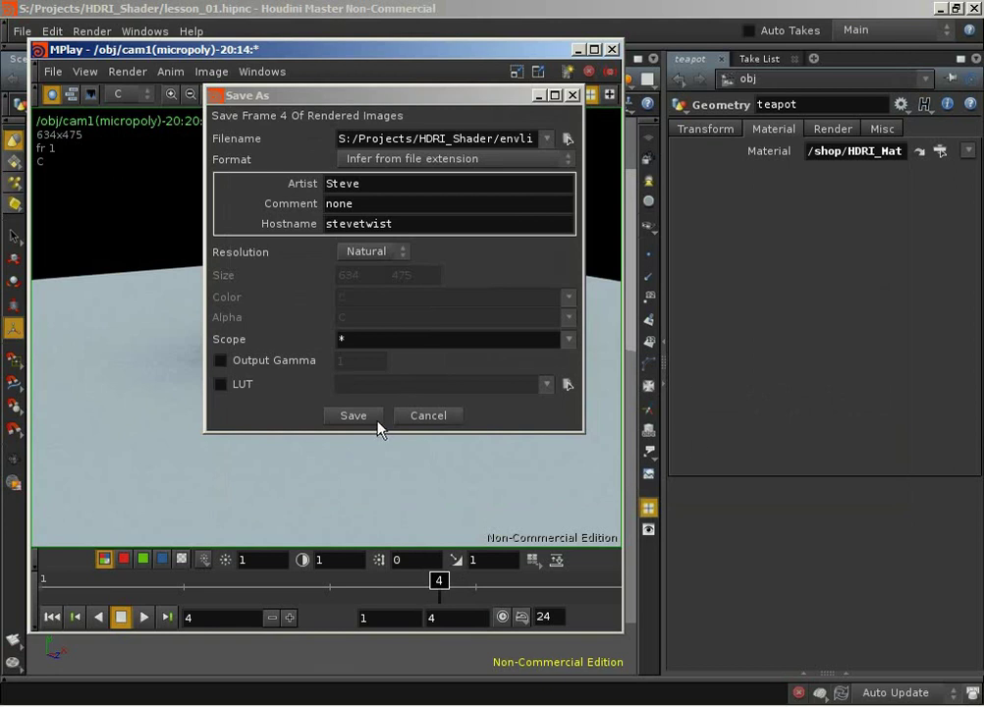
left_click(343, 420)
left_click(420, 444)
left_click(428, 415)
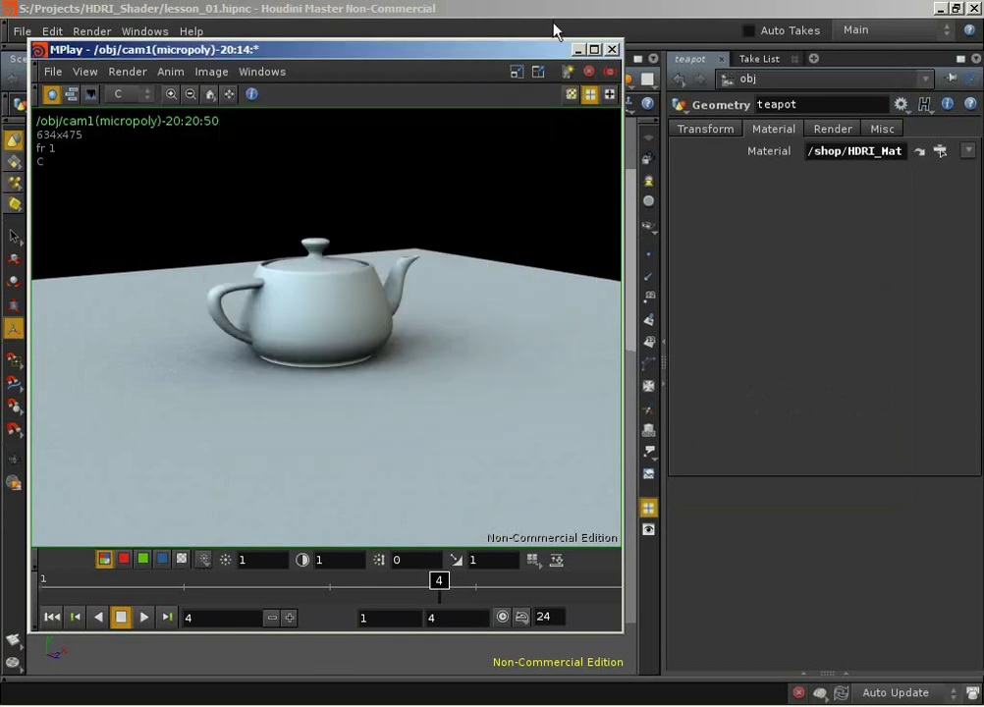
left_click(578, 49)
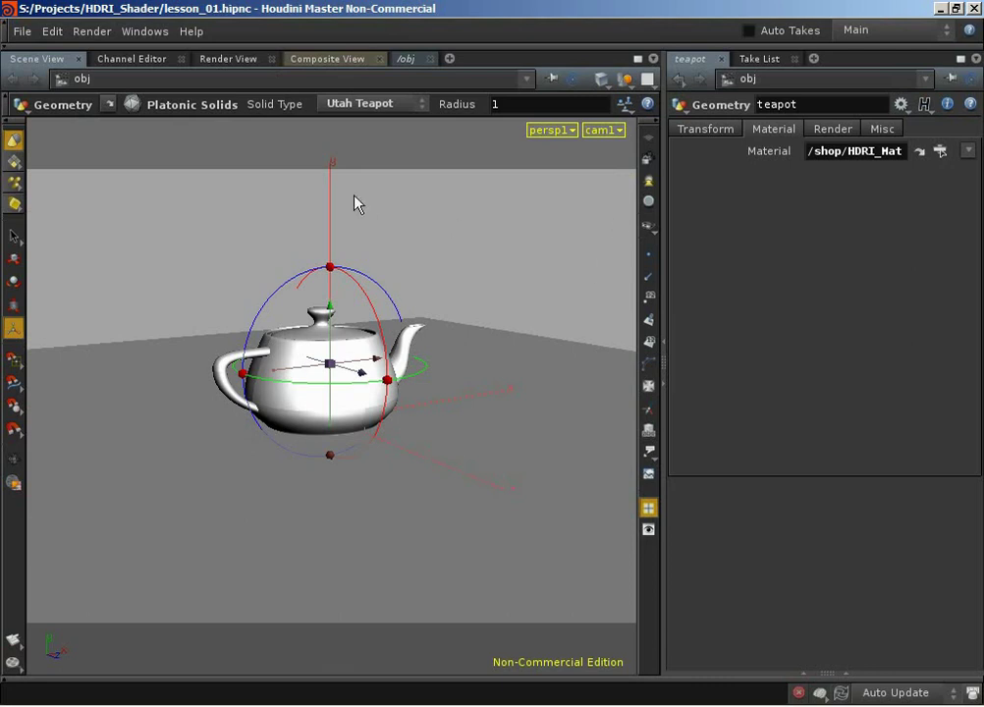
Set envlight1's shadow type to No Shadows and render the scene view through cam1.
left_click(407, 59)
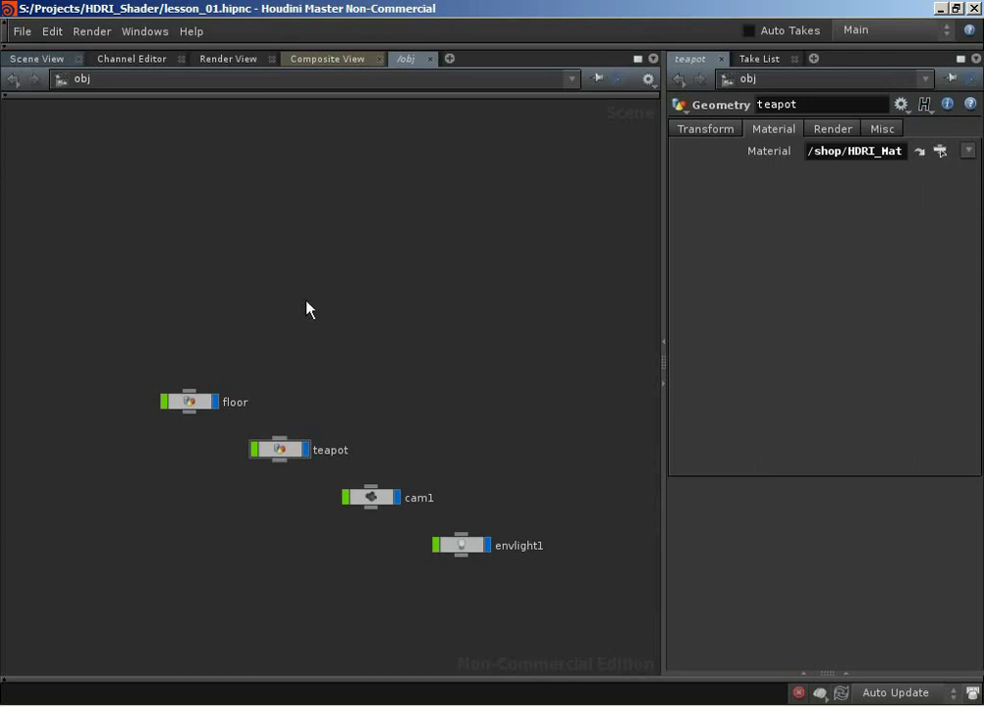
left_click(461, 548)
left_click(830, 129)
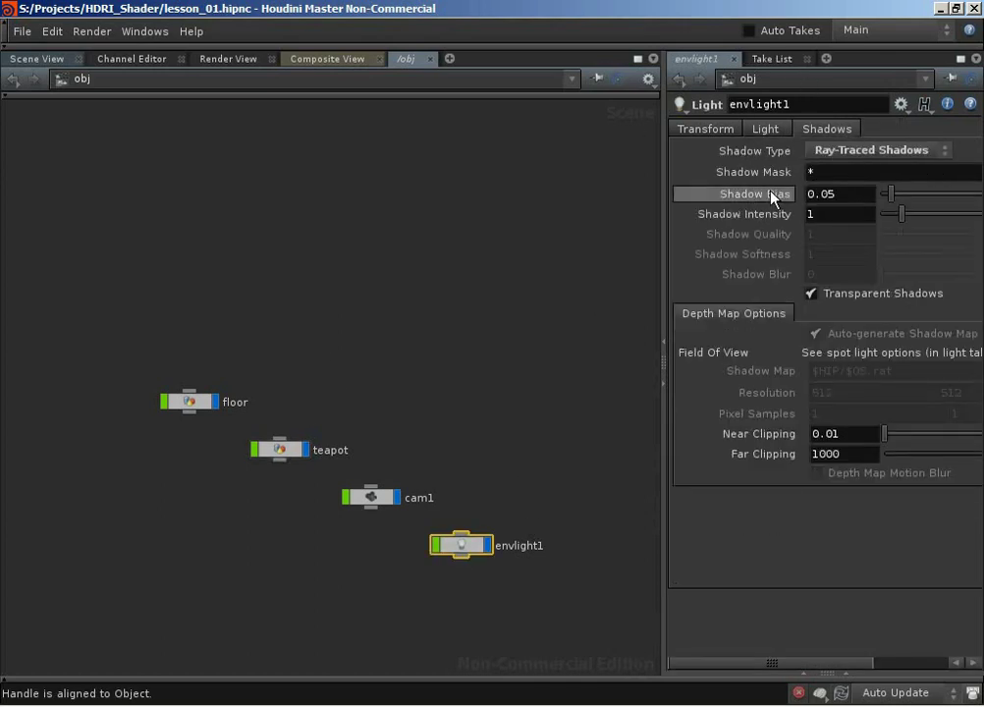
left_click(873, 150)
left_click(811, 167)
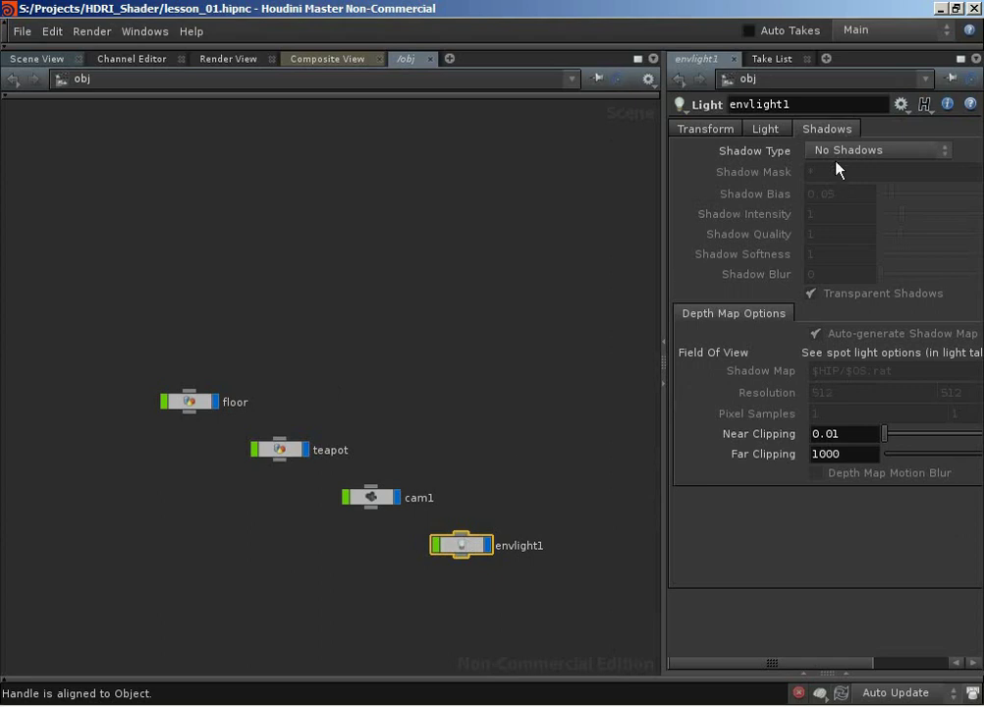
left_click(41, 59)
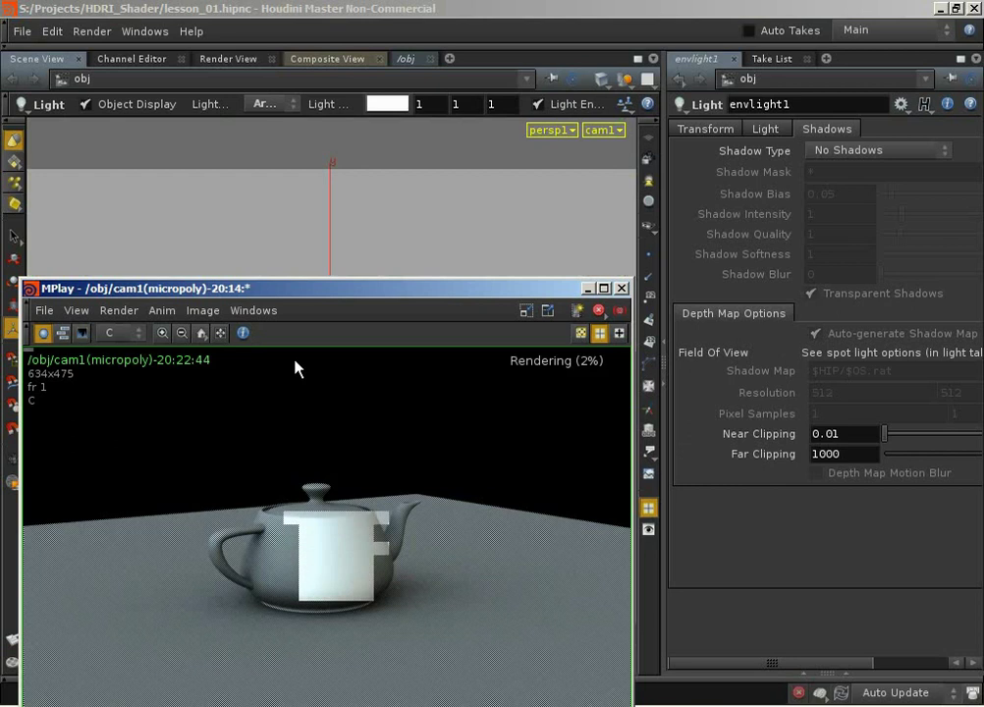
left_click_drag(448, 287, 471, 96)
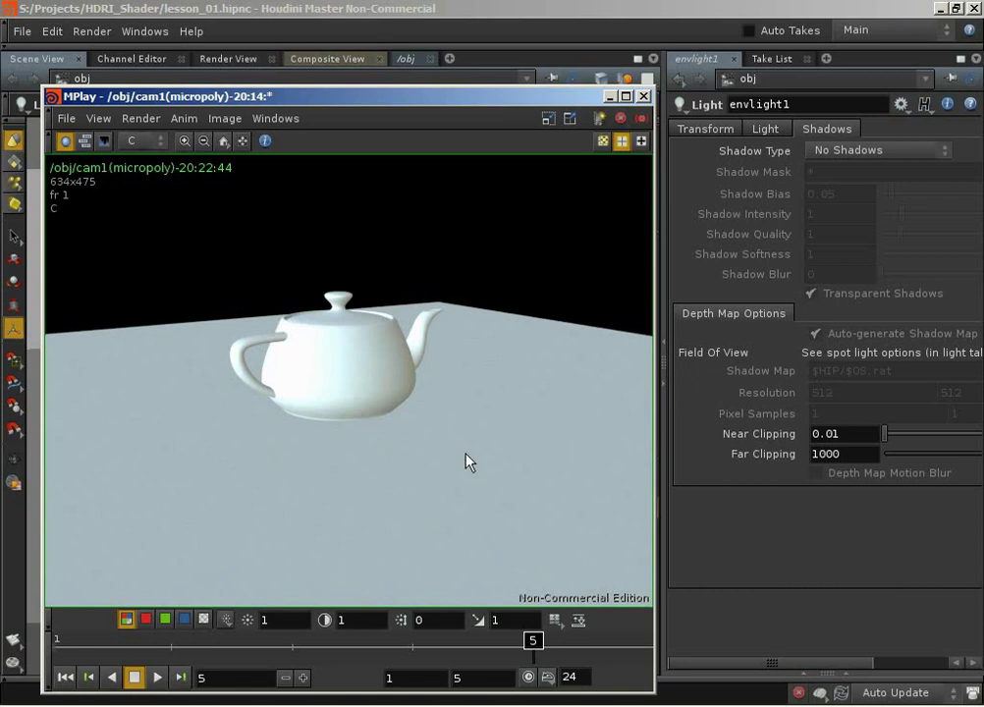
Save the shadowless render frame from MPlay as envlight_withTexture.pic in S:/Projects/HDRI_Shader.
left_click(65, 118)
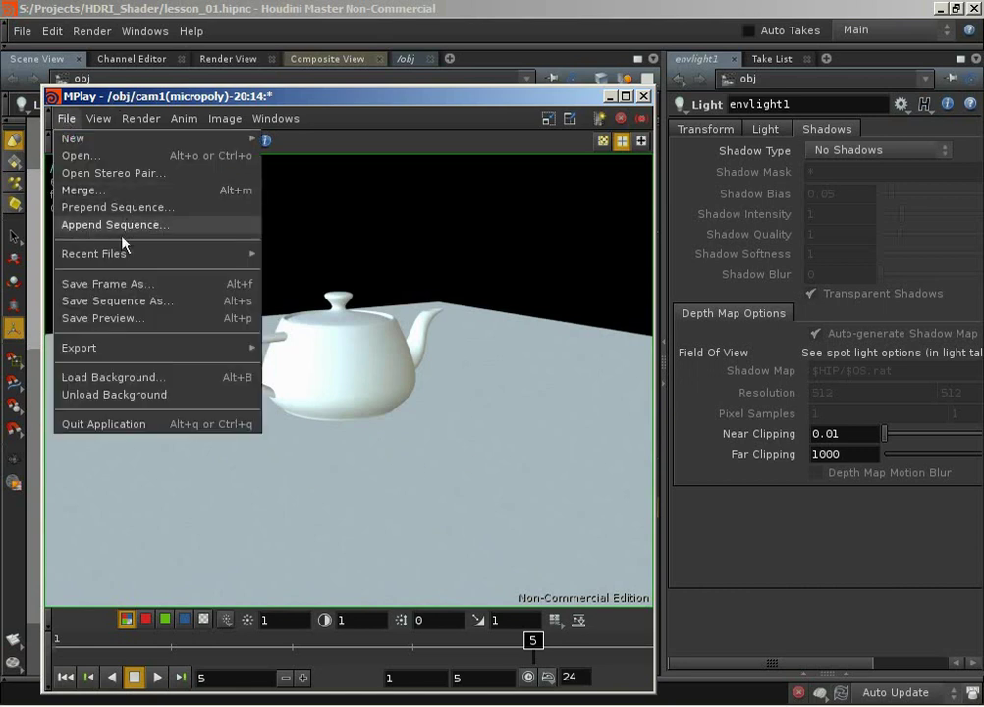
left_click(131, 283)
left_click(475, 139)
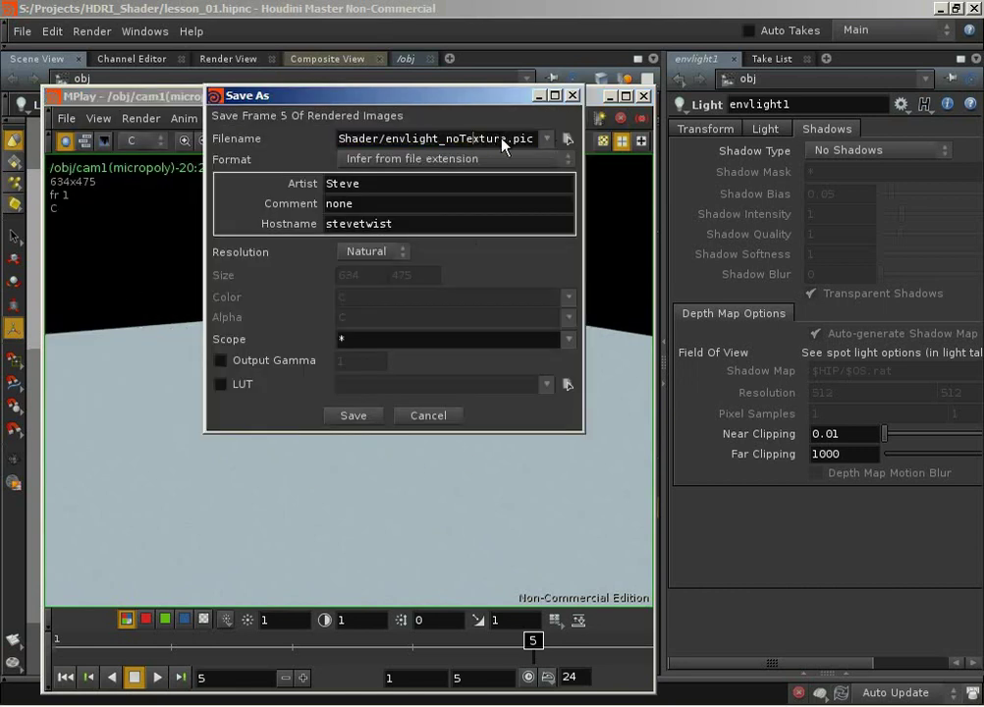
left_click(461, 139)
key("BackSpace")
key("BackSpace")
type("wit")
key("Tab")
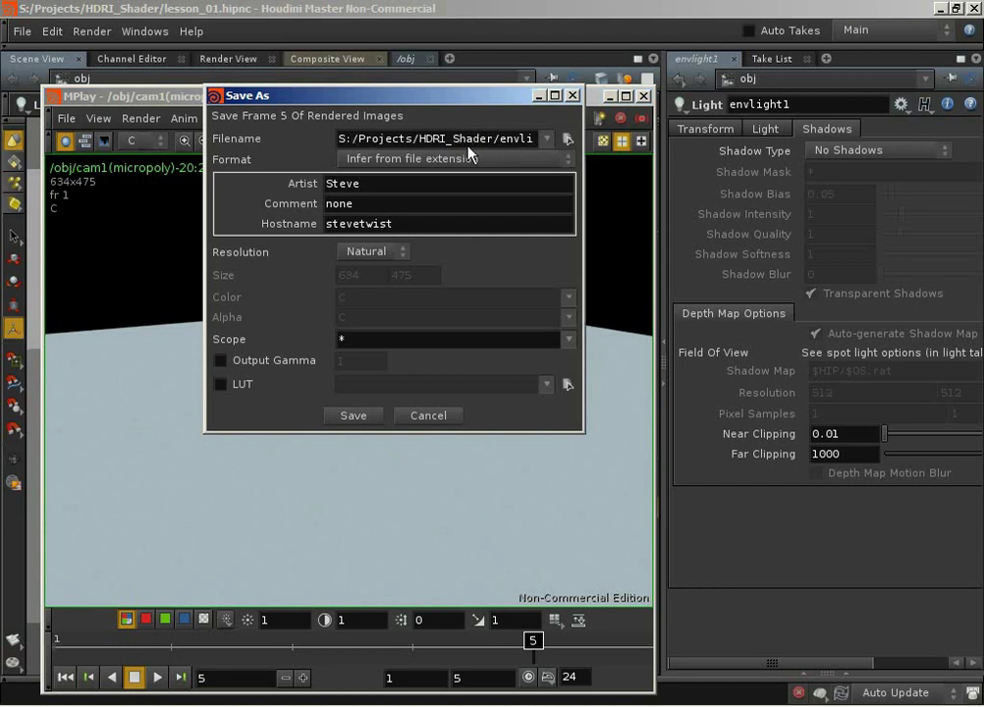
left_click(353, 417)
left_click(432, 446)
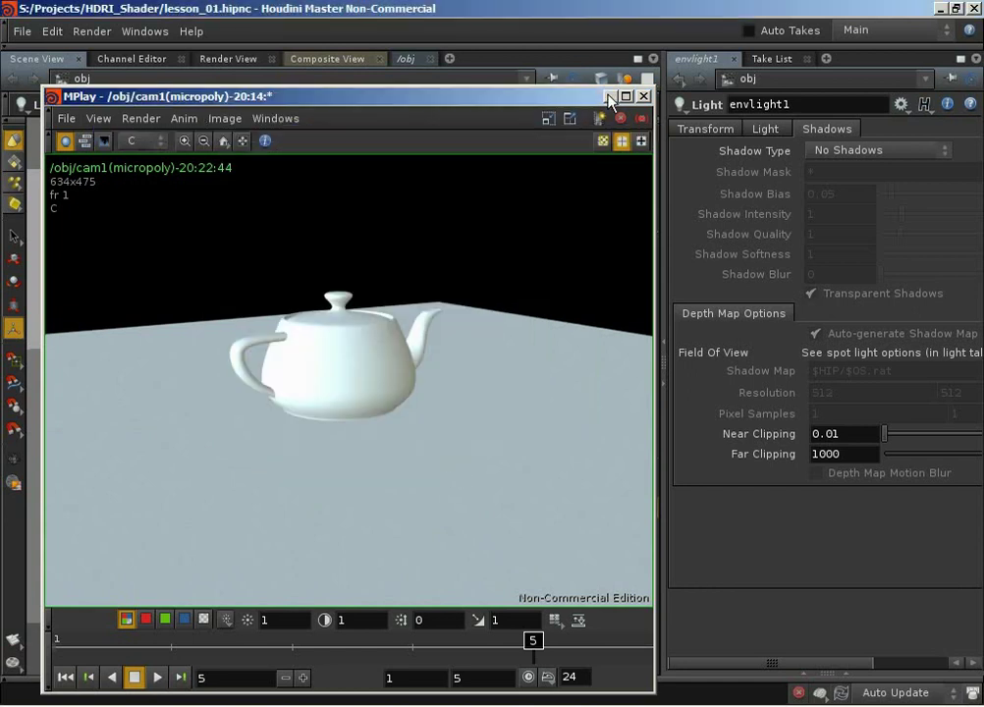
Put the MPlay window away and set envlight1's shadow type to Ray-Traced Shadows.
left_click(643, 96)
left_click(854, 149)
left_click(871, 184)
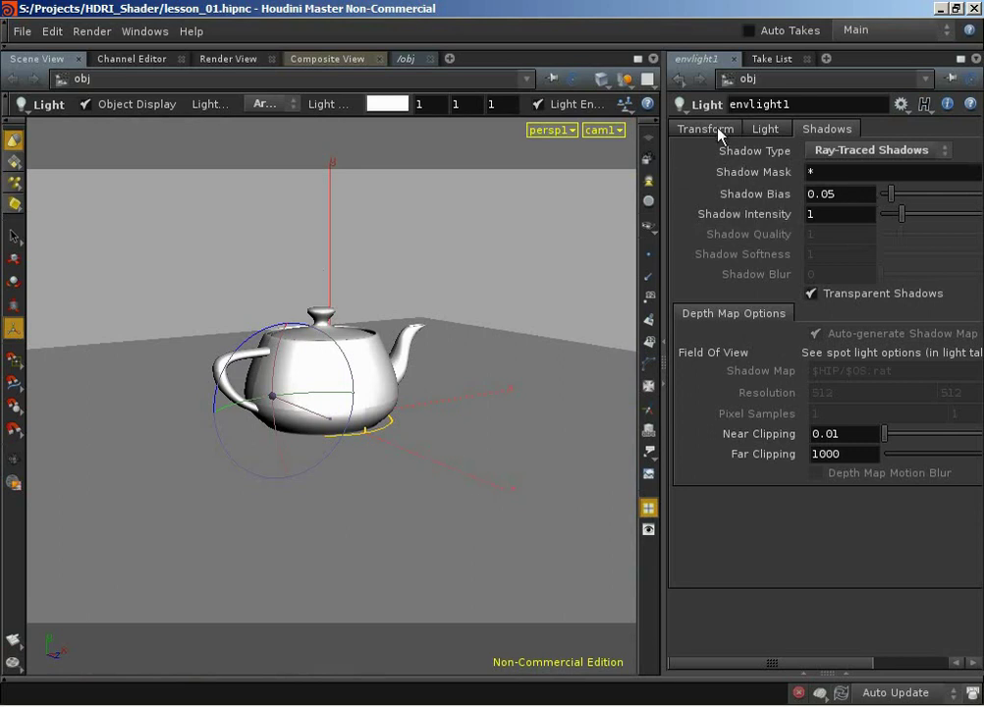
Switch the network to the shop level and go inside HDRI_Material to the HDRI_surfaceShader network.
left_click(408, 63)
left_click(327, 95)
left_click(356, 200)
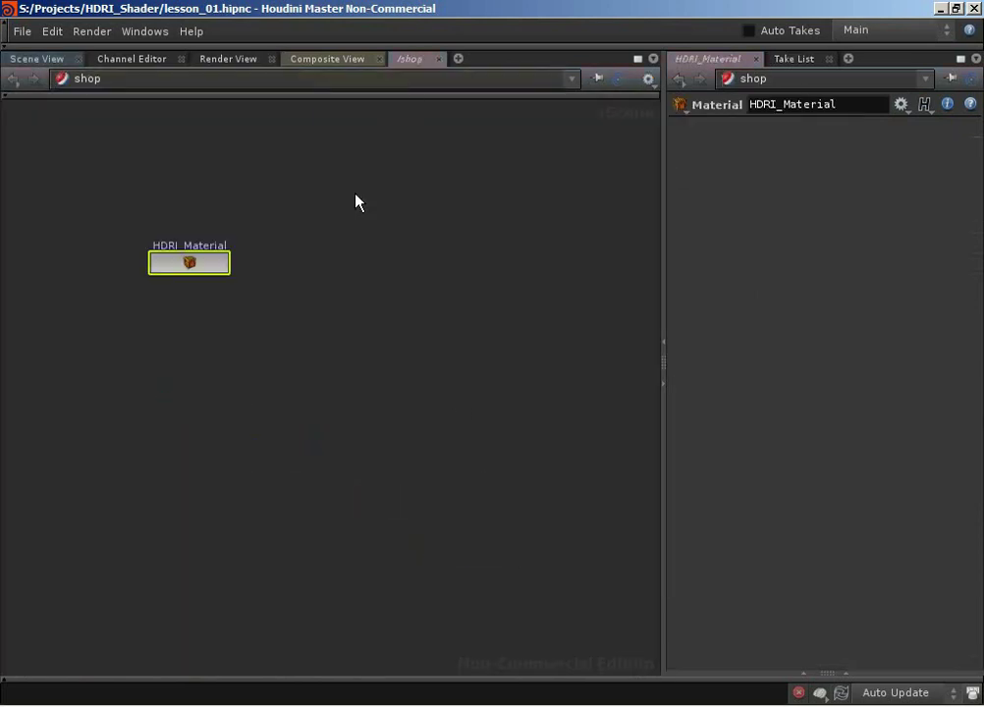
double_click(183, 263)
double_click(190, 369)
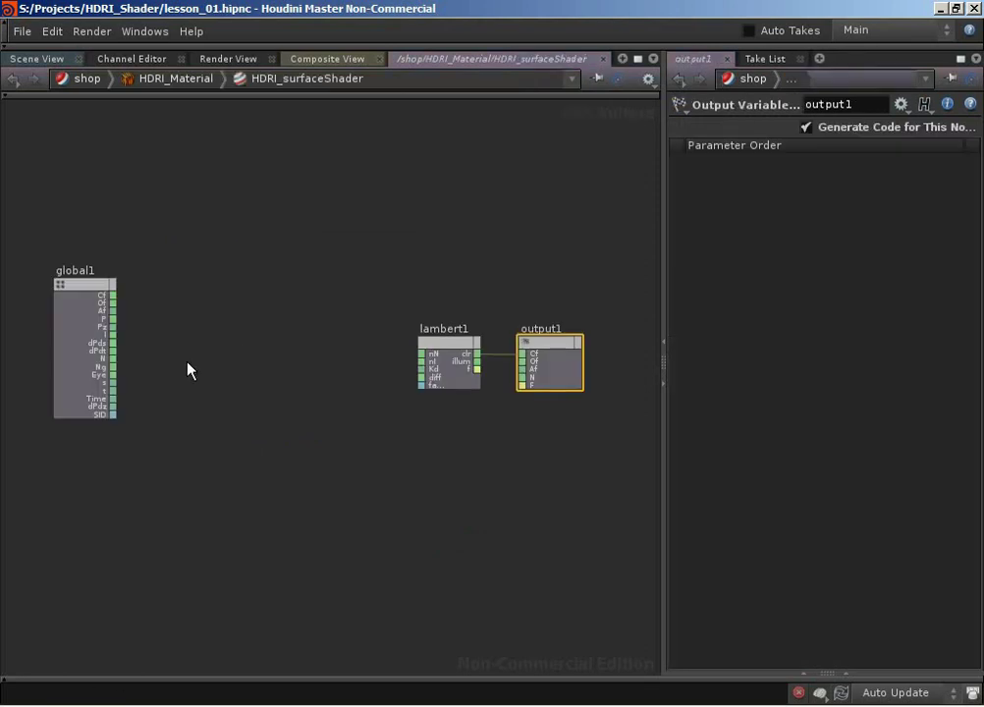
Add a Texture node to the surface shader and place it between global1 and lambert1.
middle_click_drag(363, 293, 333, 303)
right_click_drag(333, 304, 327, 315)
left_click(256, 358)
right_click_drag(257, 357, 252, 323)
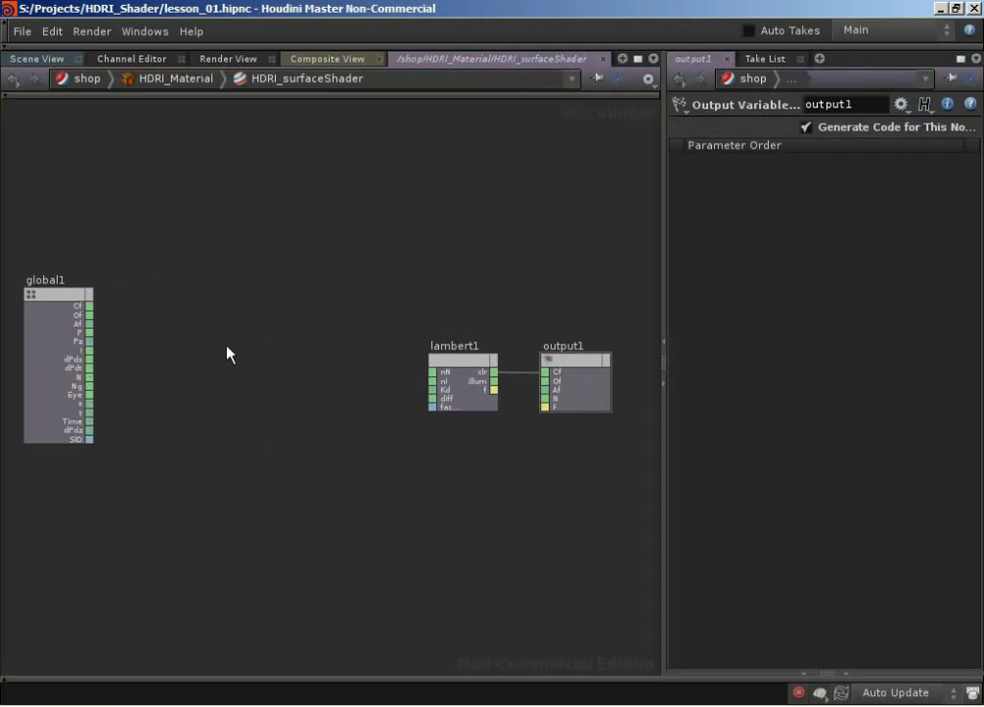
key("Tab")
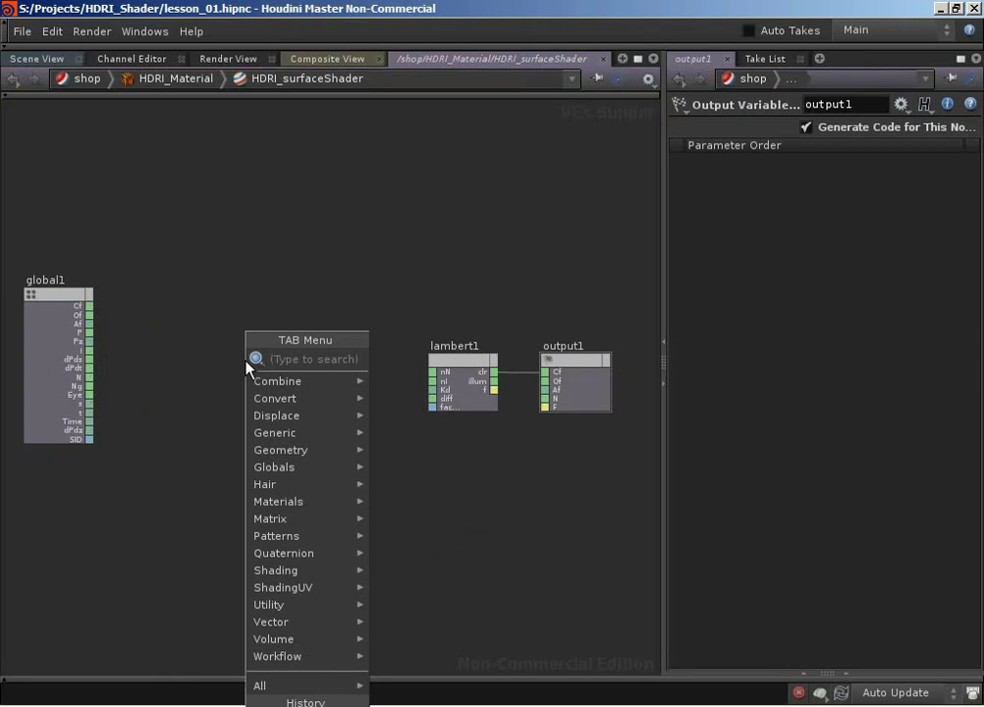
type("texture")
key("Return")
left_click(250, 373)
left_click_drag(240, 299, 301, 345)
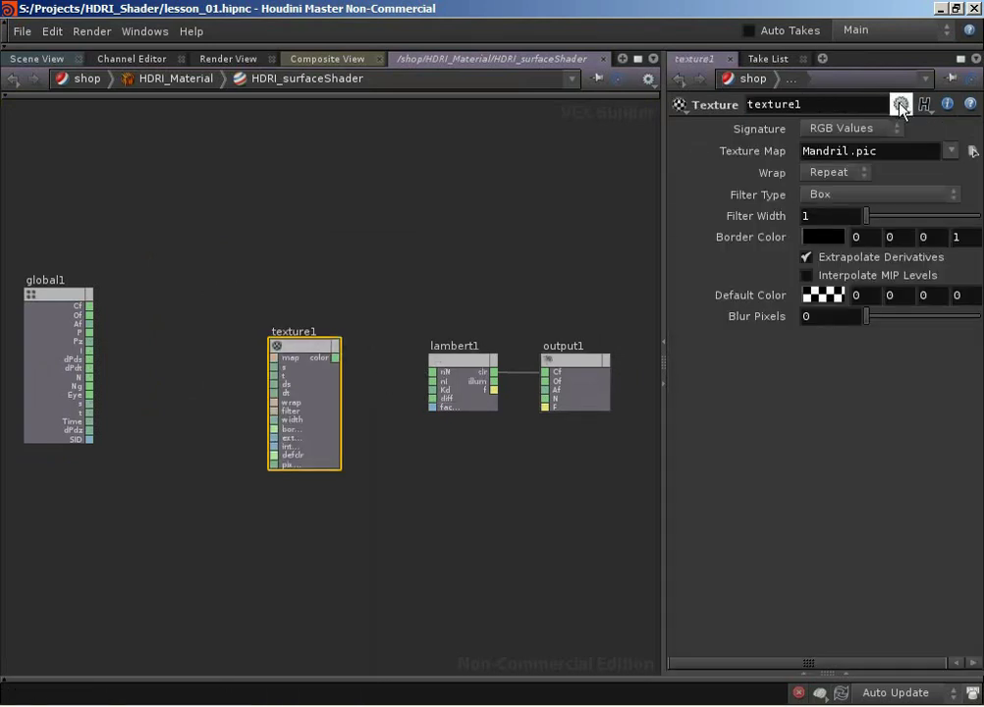
Set texture1's texture map to checkerBoard.tga from the $HIP/Textures folder.
left_click(972, 151)
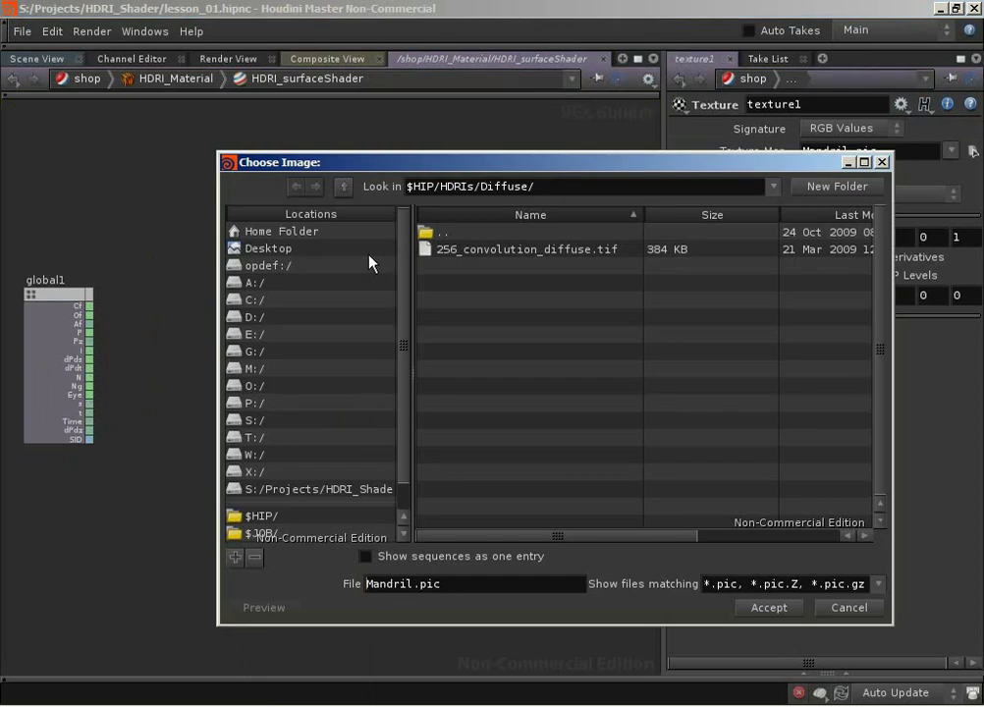
double_click(428, 232)
double_click(424, 236)
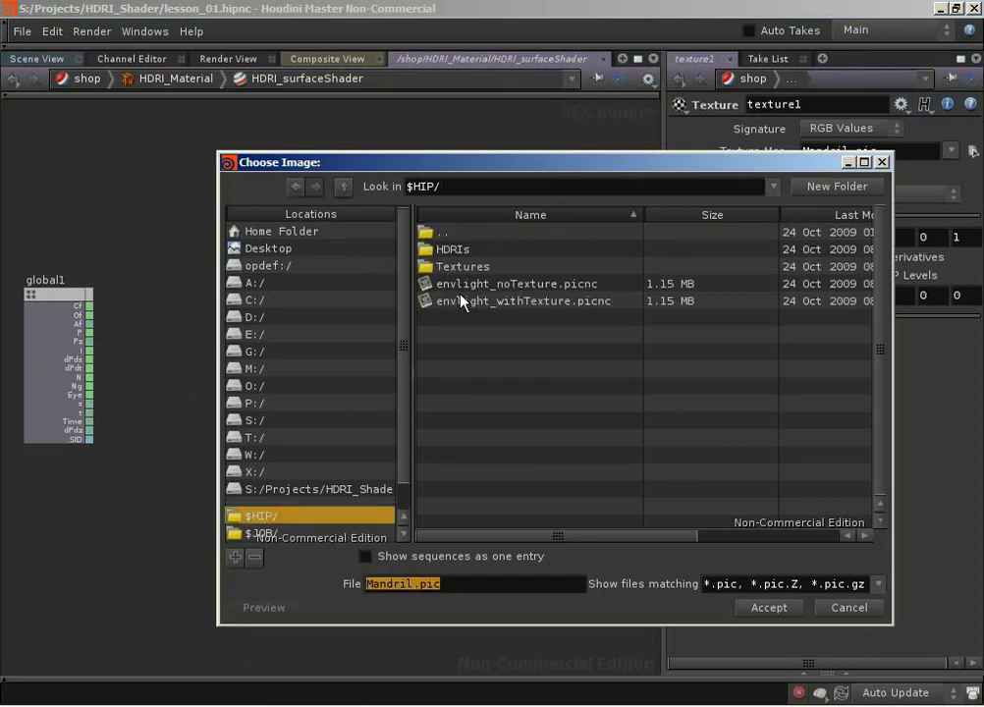
double_click(444, 268)
left_click(480, 266)
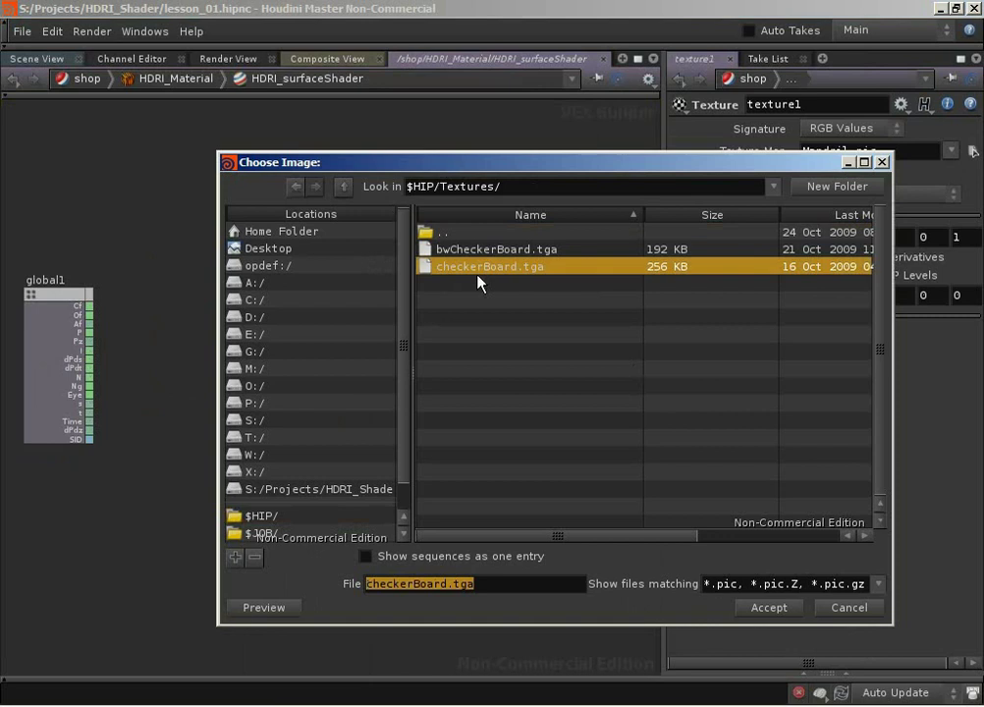
left_click(767, 607)
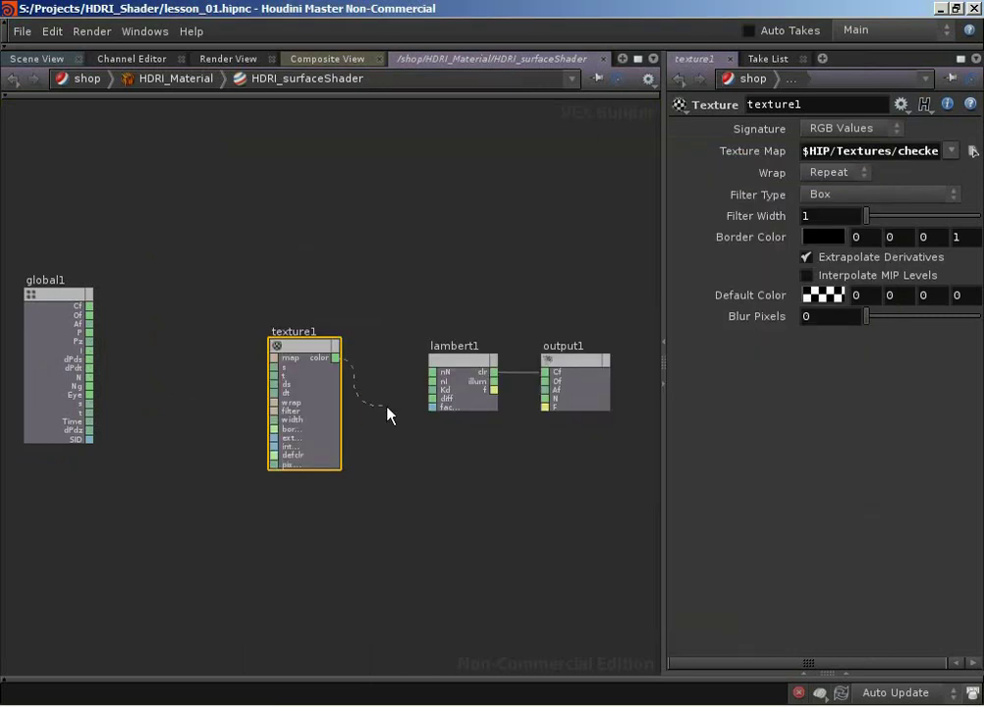
Connect texture1's color output to lambert1's diff input and place texture1 closer to lambert1.
left_click_drag(390, 414, 431, 398)
left_click_drag(315, 350, 352, 364)
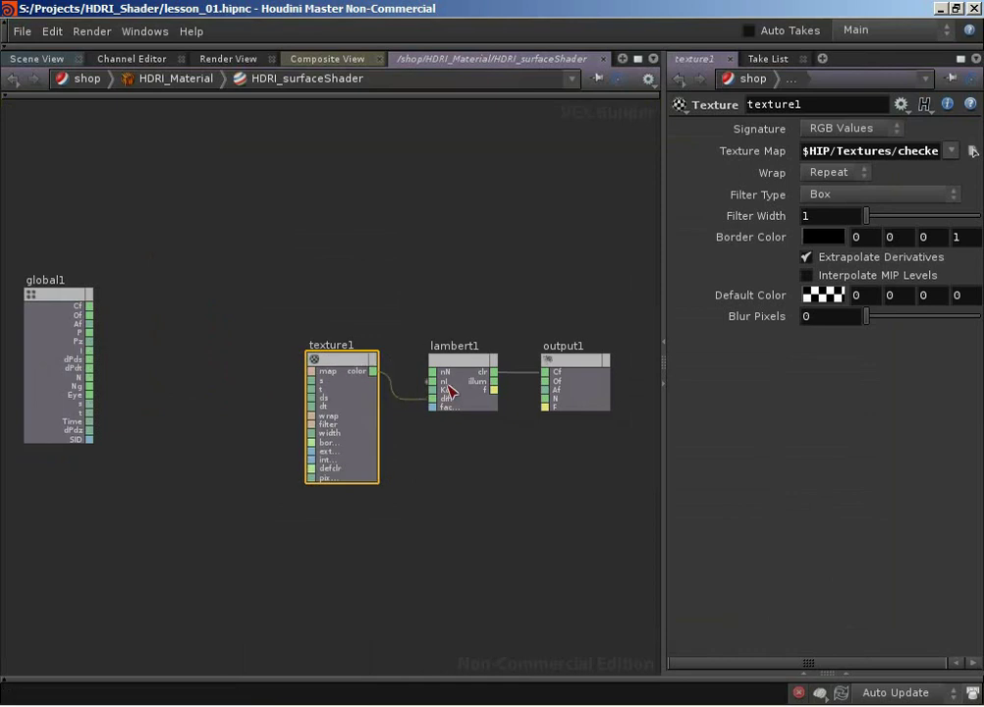
left_click(474, 527)
Render the textured scene view through cam1 and check the shader diagram in whiteboard.psd in Photoshop.
left_click(37, 58)
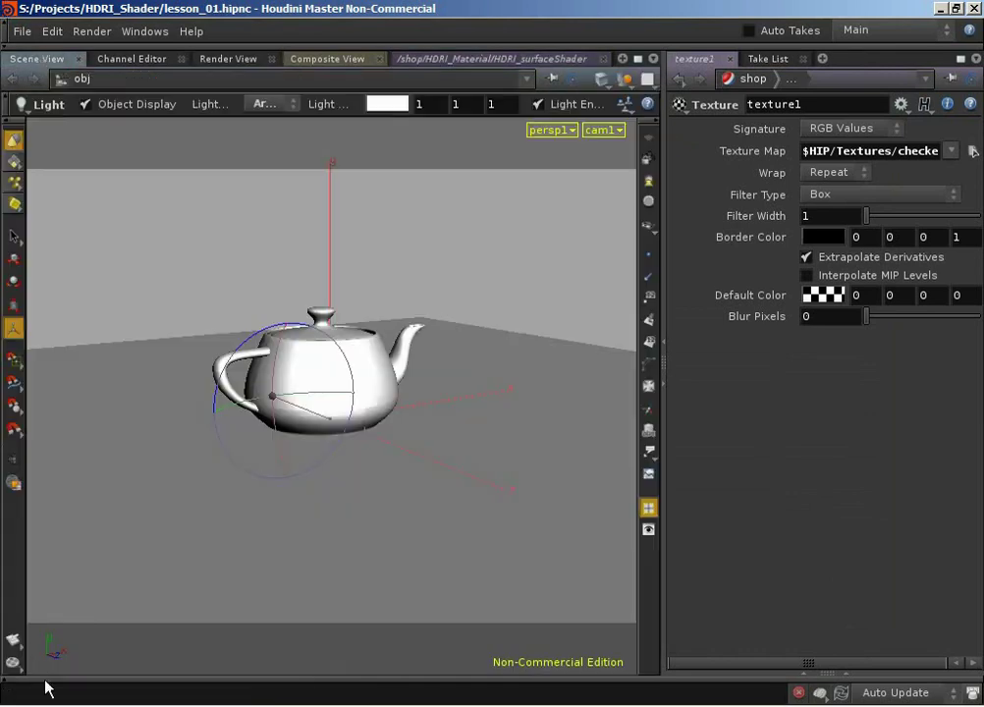
left_click(13, 660)
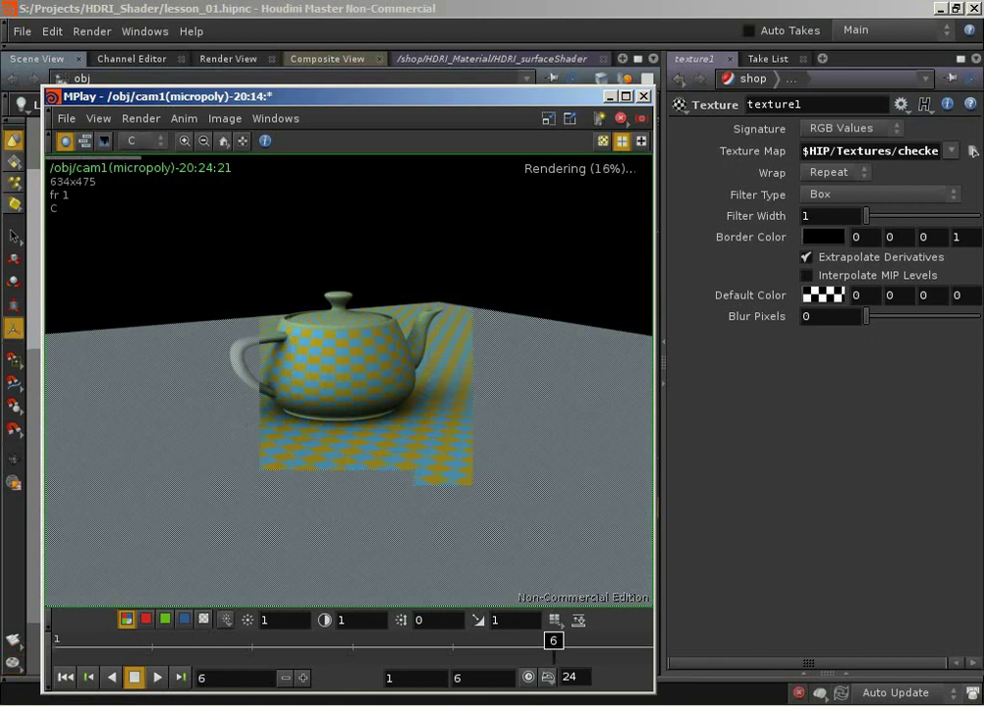
left_click(606, 95)
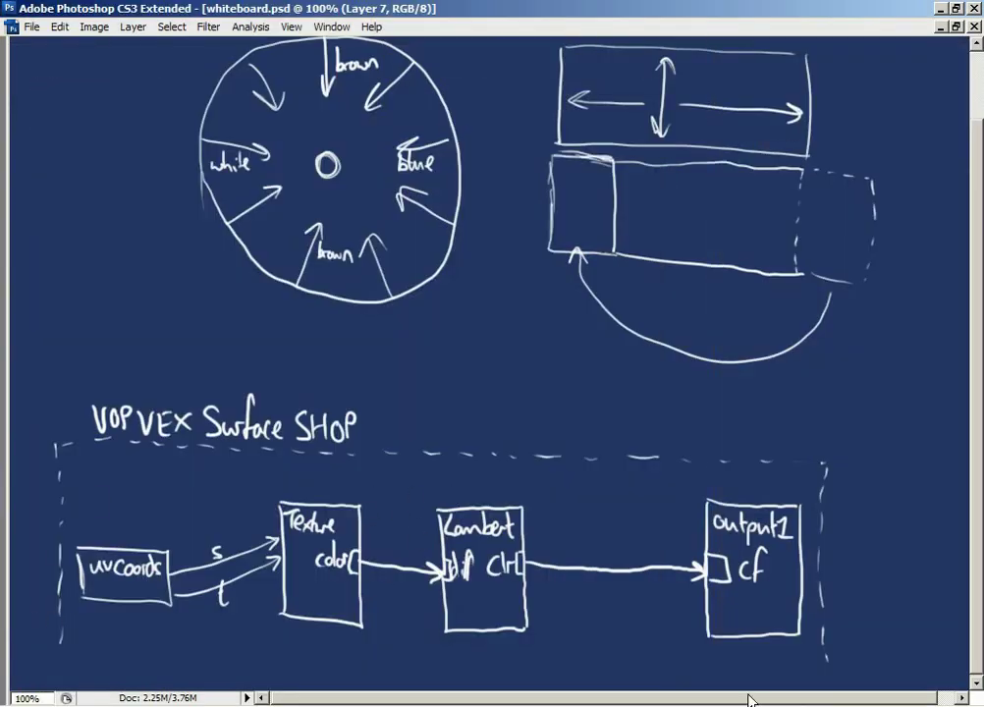
key("alt+Tab")
key("alt+Tab")
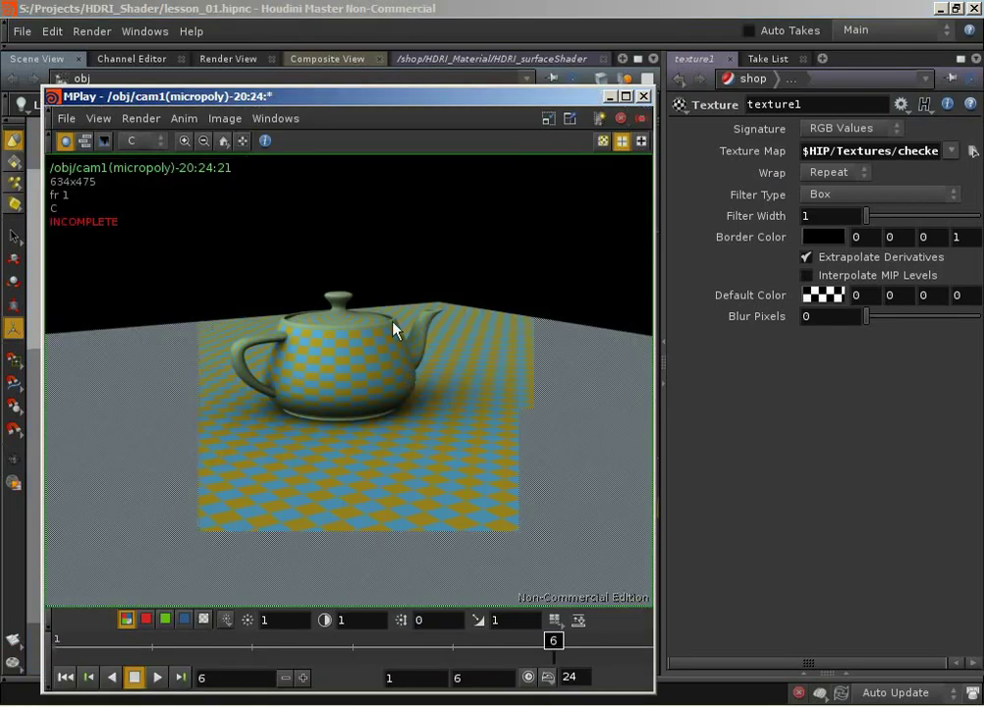
Remove the incomplete textured render frame from MPlay and minimize its window.
left_click(225, 118)
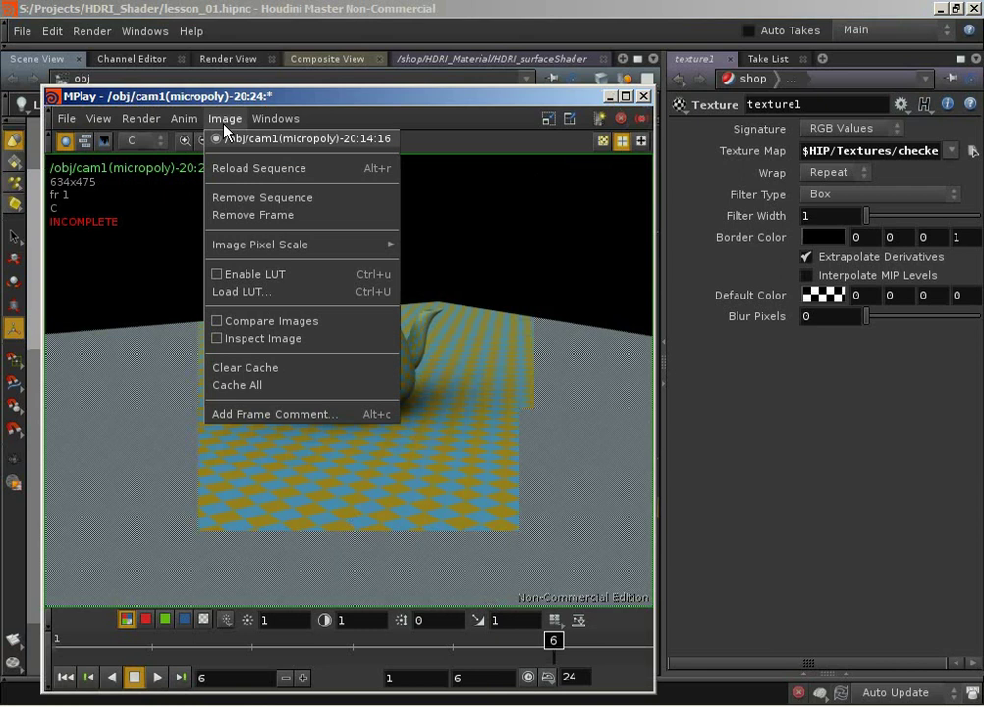
left_click(259, 215)
left_click(609, 96)
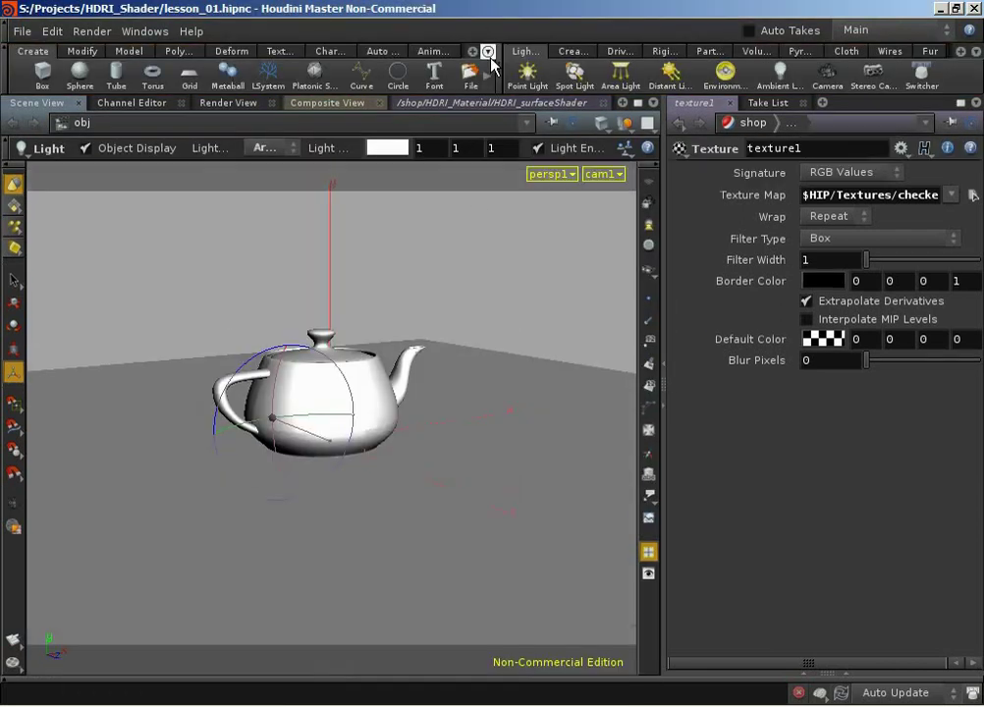
Add a UVcoords node to HDRI_surfaceShader, placed between global1 and texture1.
left_click(525, 59)
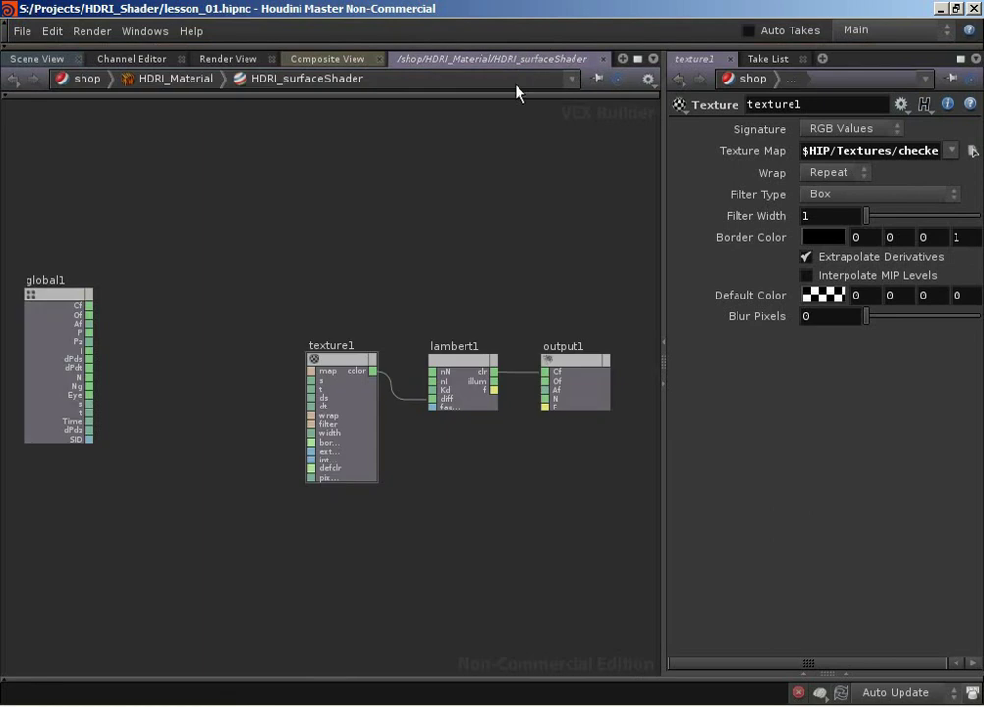
key("Tab")
type("uv")
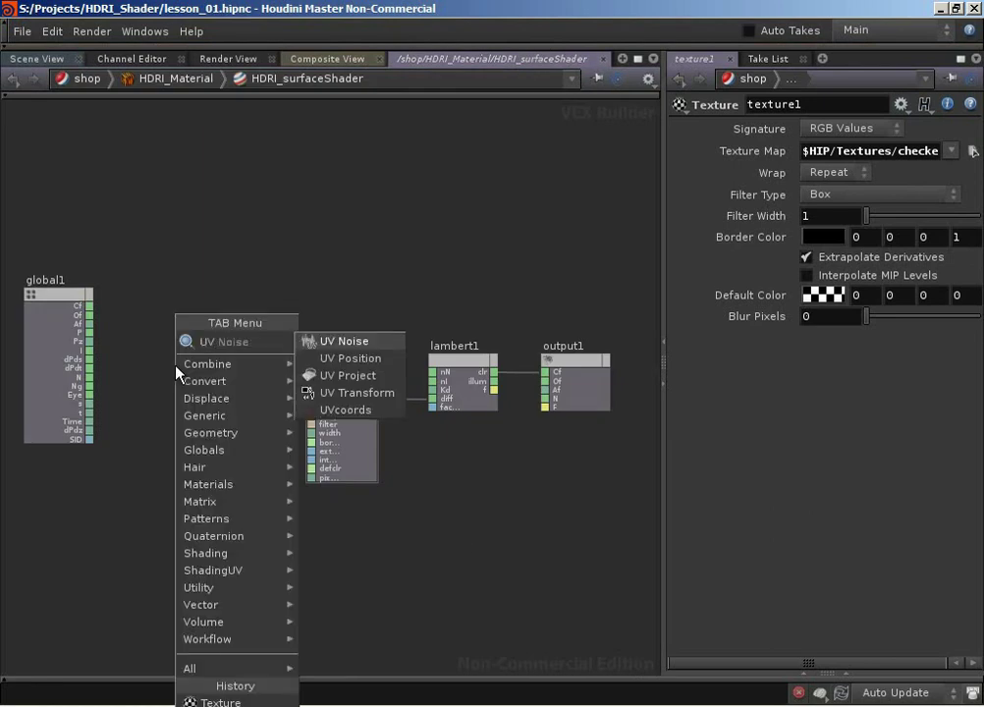
key("Down")
key("Down")
key("Down")
key("Down")
key("Return")
left_click(177, 368)
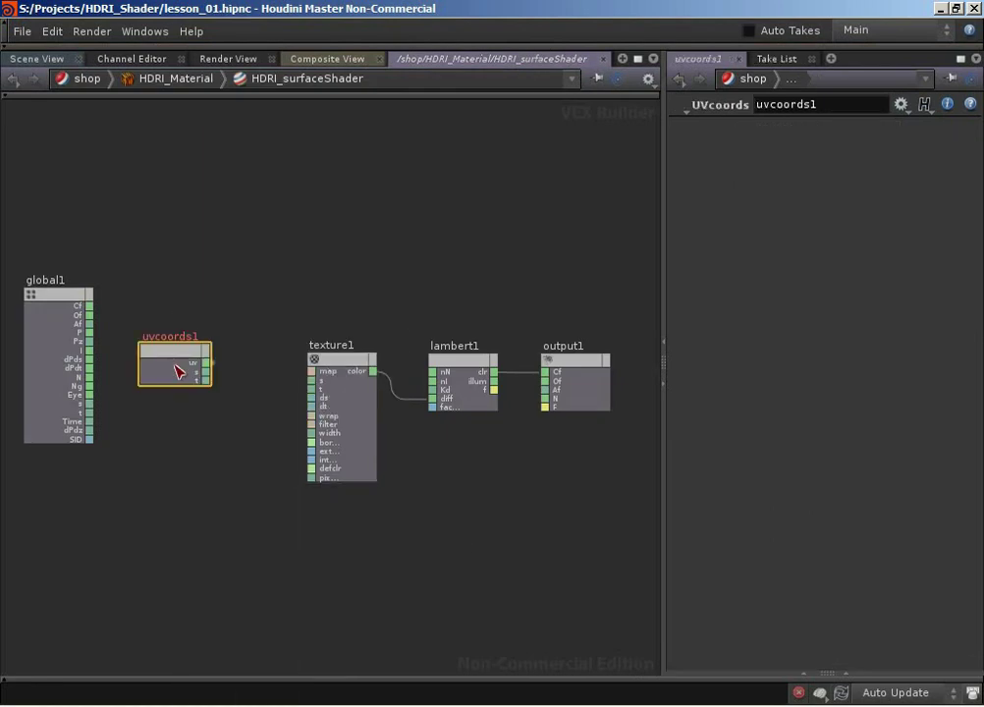
Connect uvcoords1's s and t outputs to texture1's s and t inputs and place uvcoords1 closer to texture1.
left_click_drag(207, 372, 311, 380)
left_click_drag(206, 381, 312, 389)
left_click_drag(165, 351, 189, 361)
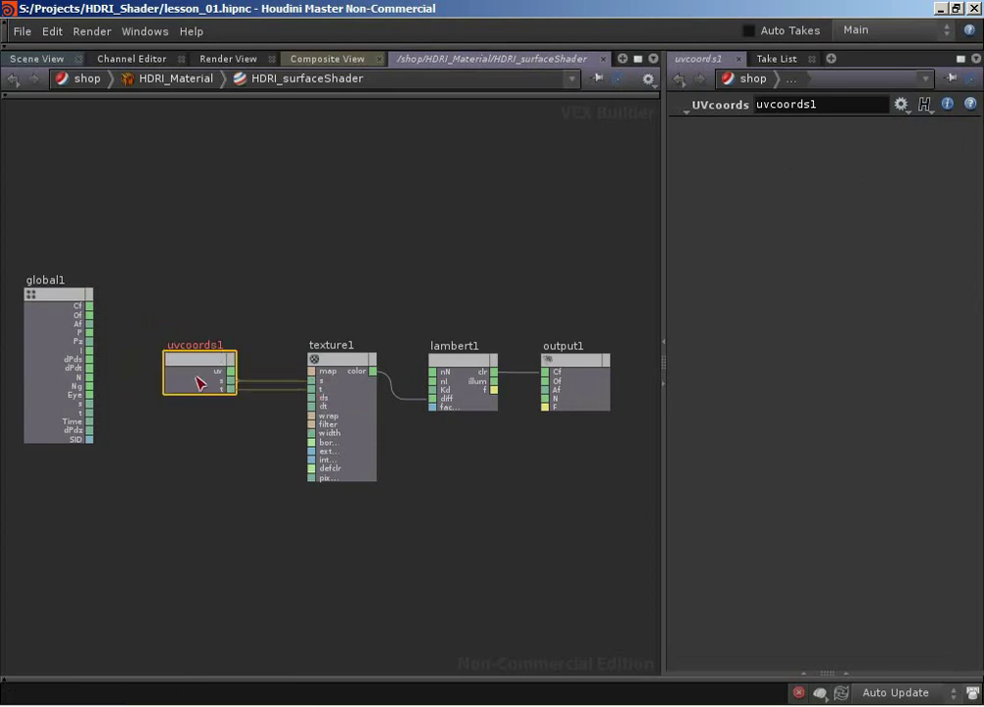
left_click(200, 603)
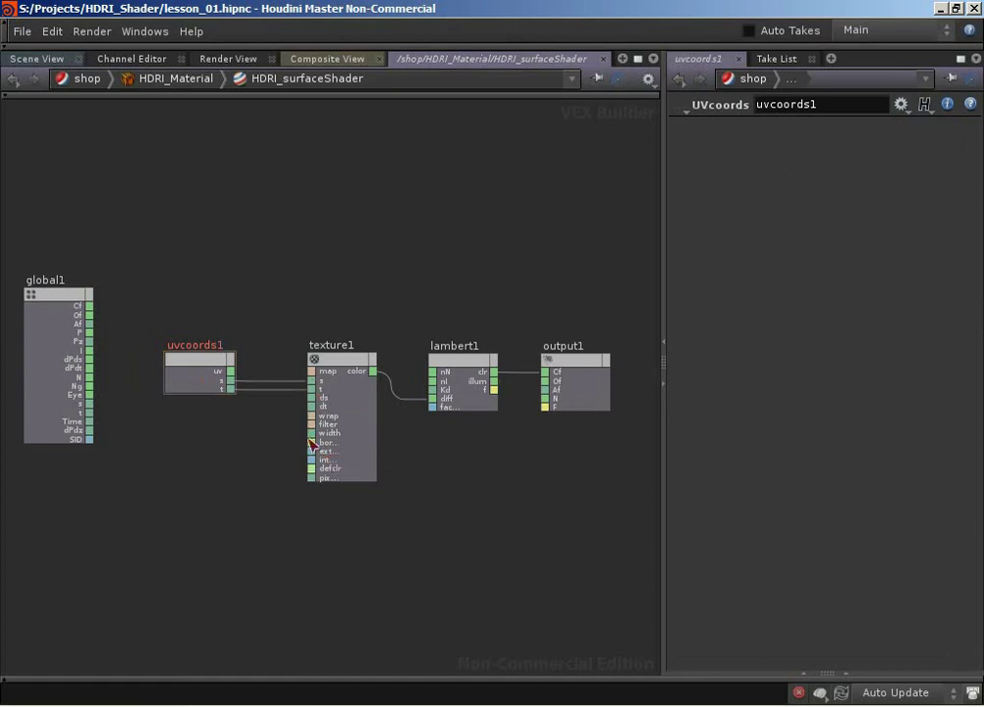
Append a UVTexture node to grid1 inside the floor object and make it the displayed node.
left_click(81, 78)
left_click(93, 79)
left_click(162, 132)
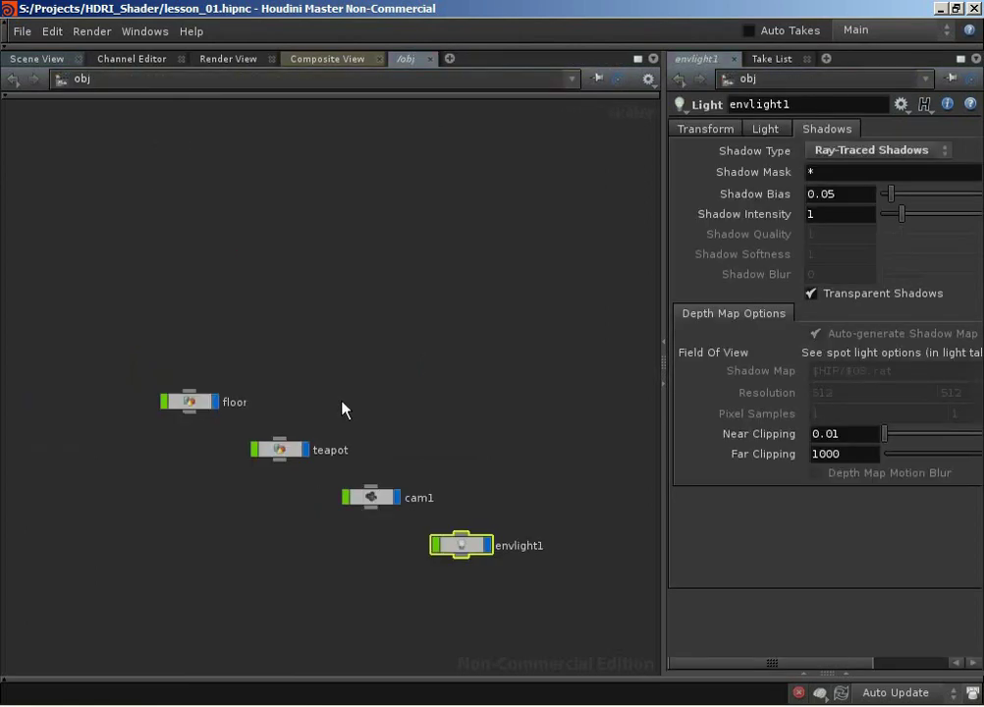
double_click(188, 402)
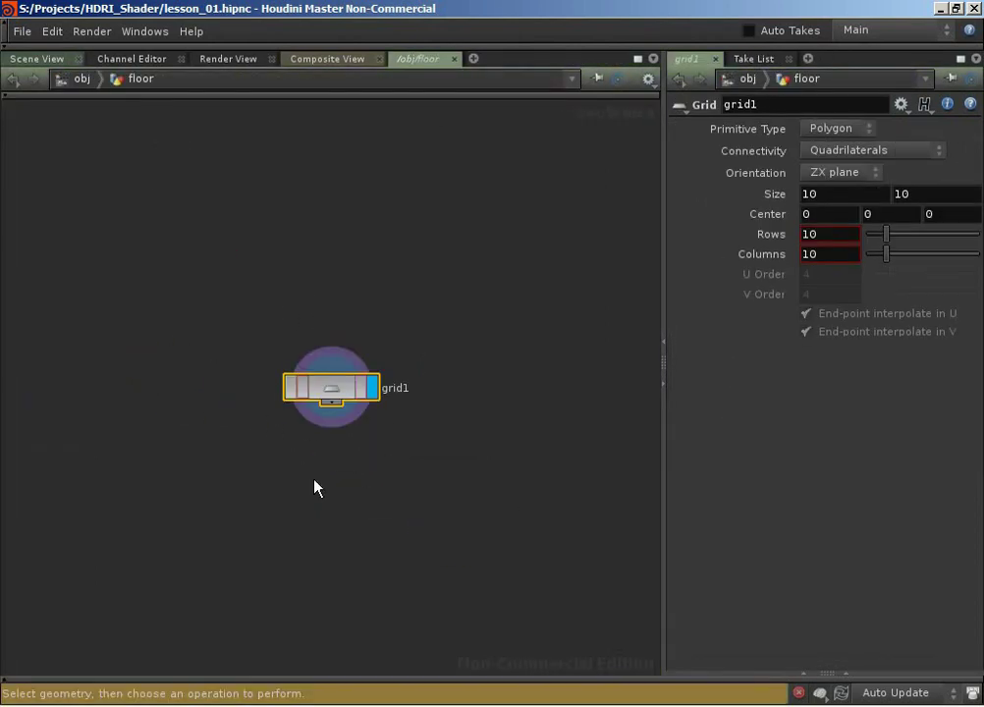
key("Tab")
type("uvt")
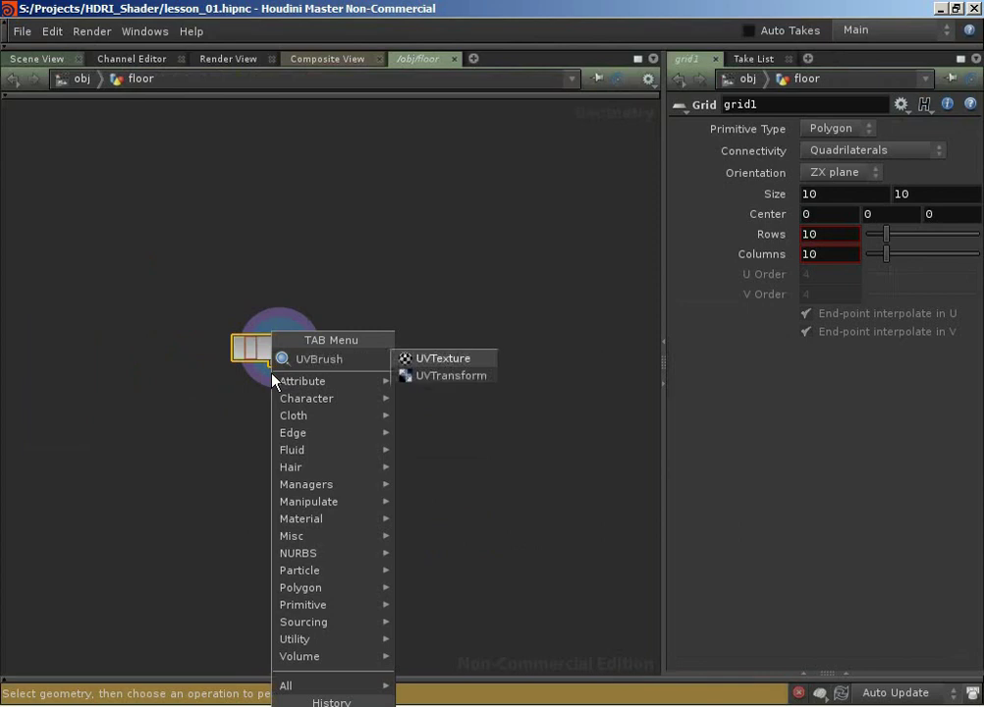
key("Return")
left_click(281, 450)
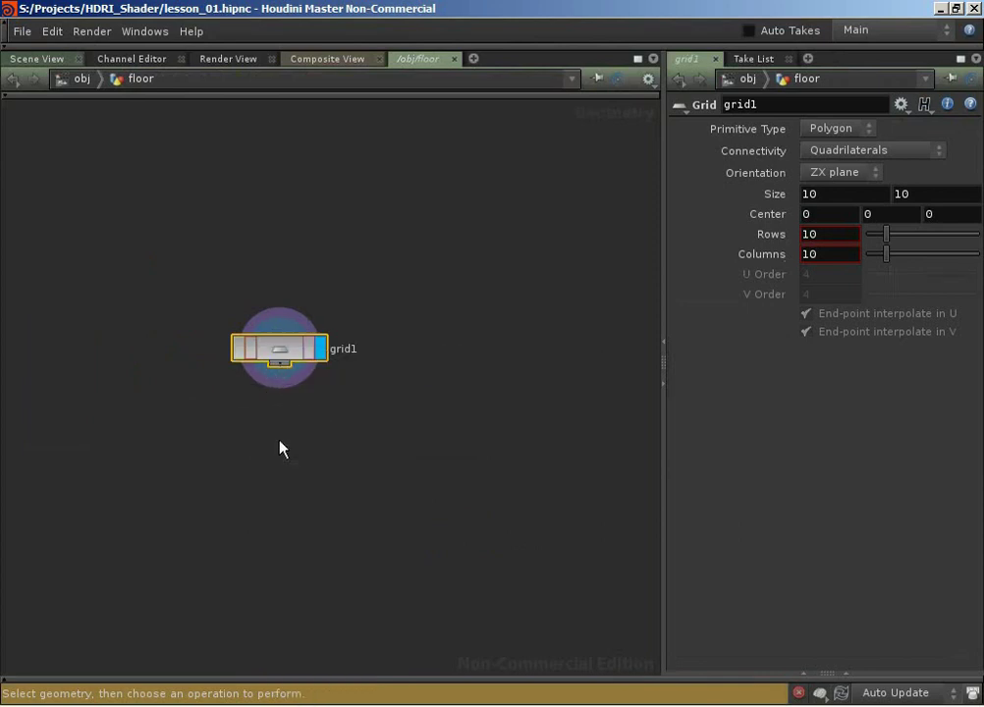
left_click(319, 439)
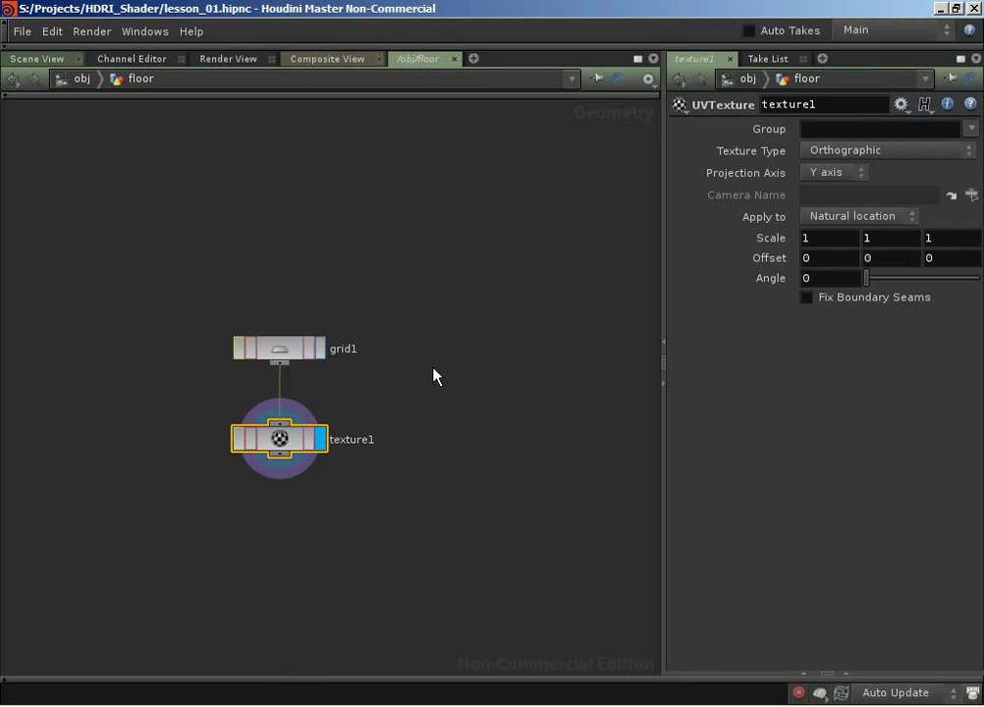
Append a displayed UVTexture node to platonic1 inside the teapot object and set its texture type to Polar.
key("u")
double_click(263, 422)
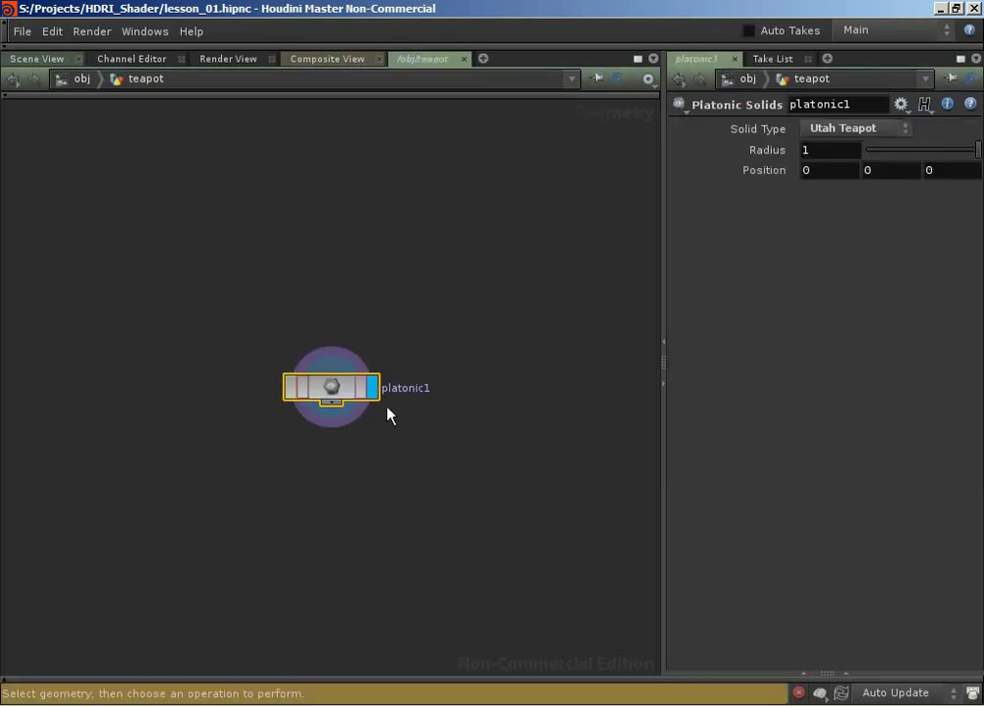
key("Tab")
type("uvtex")
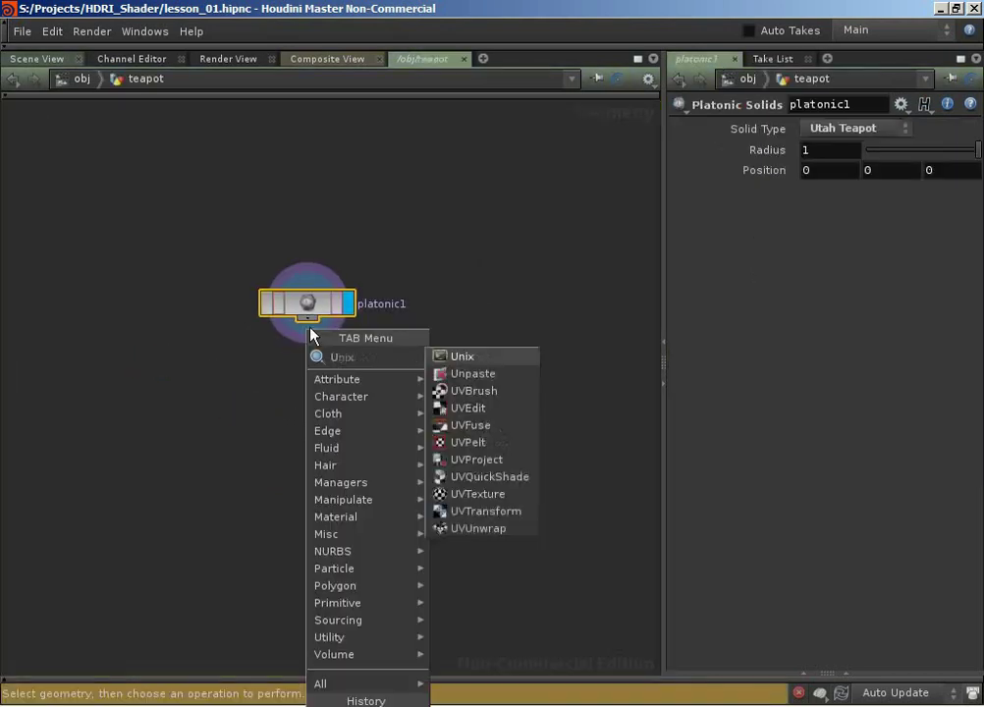
key("Return")
left_click(304, 437)
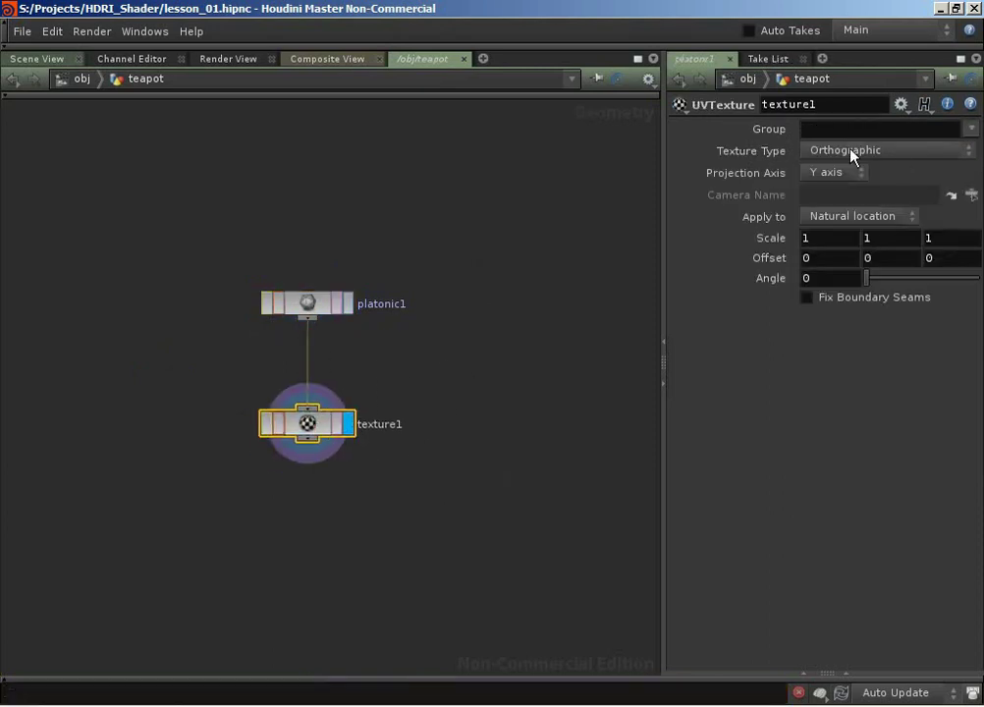
left_click(851, 153)
left_click(835, 185)
Render the scene view through cam1 and save the rendered frame as envlight_withTextureB.pic.
left_click(32, 59)
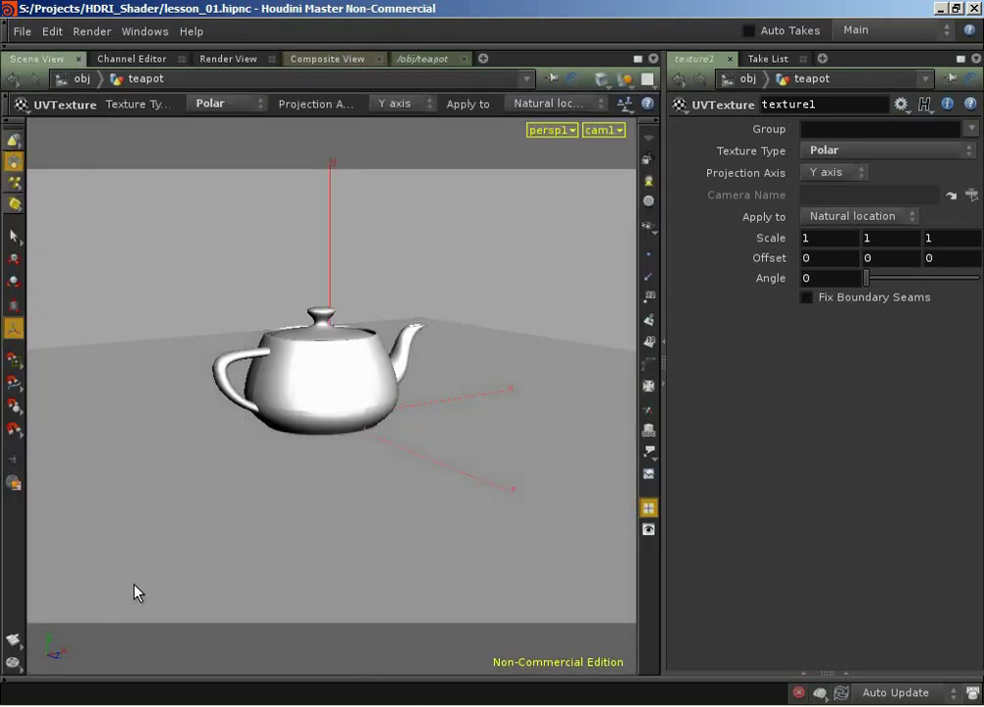
left_click(12, 662)
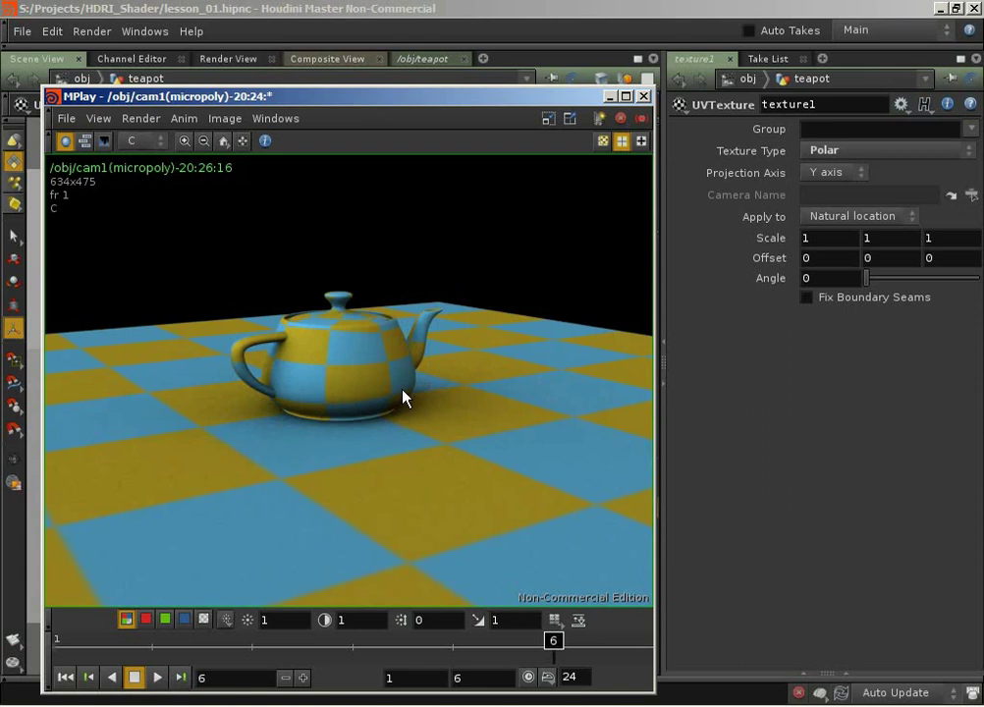
left_click(61, 118)
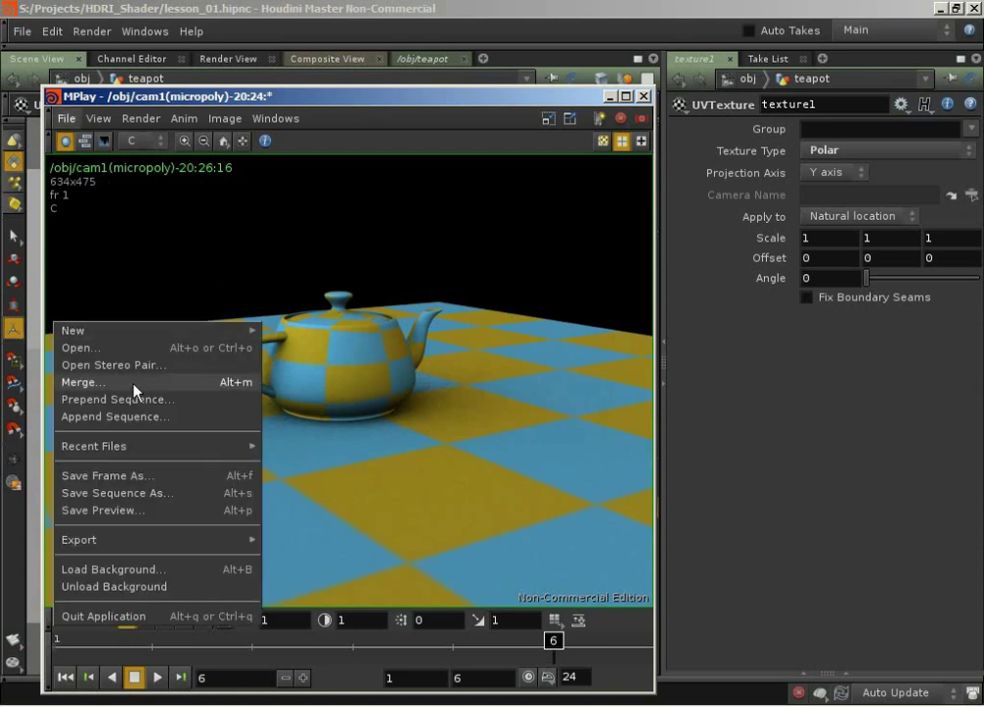
left_click(132, 476)
left_click_drag(507, 139, 438, 147)
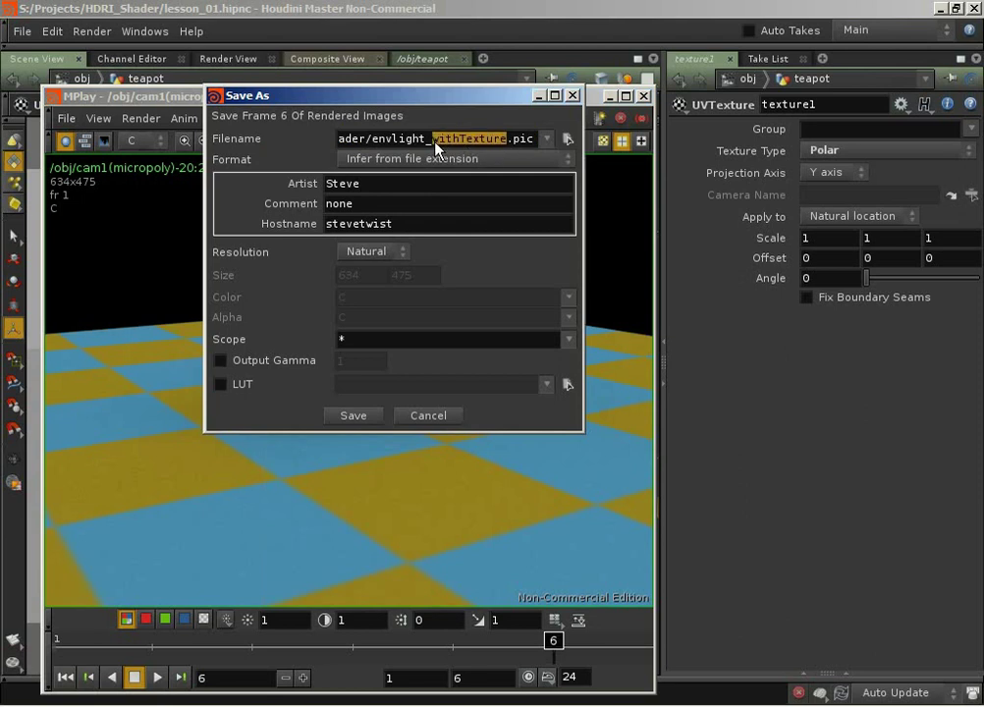
left_click(449, 143)
left_click(475, 145)
type("B")
left_click(364, 420)
Switch to the HDRI_Shader folder in Windows Explorer and rename the envlight_withTexture image as envlight_noShadows.
left_click(444, 449)
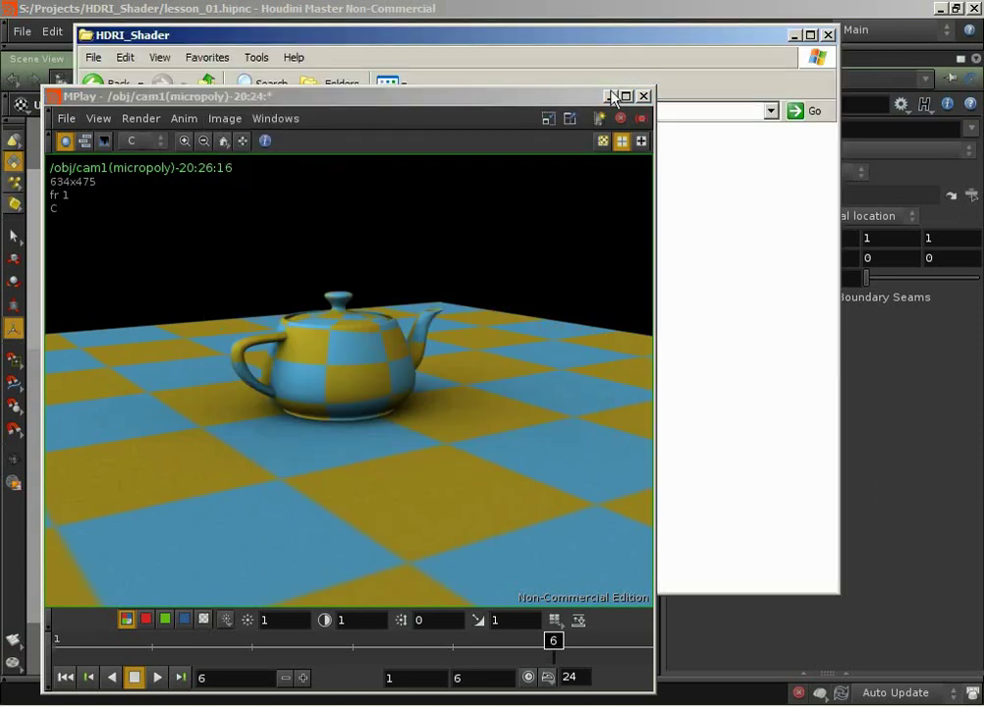
left_click(481, 77)
double_click(374, 249)
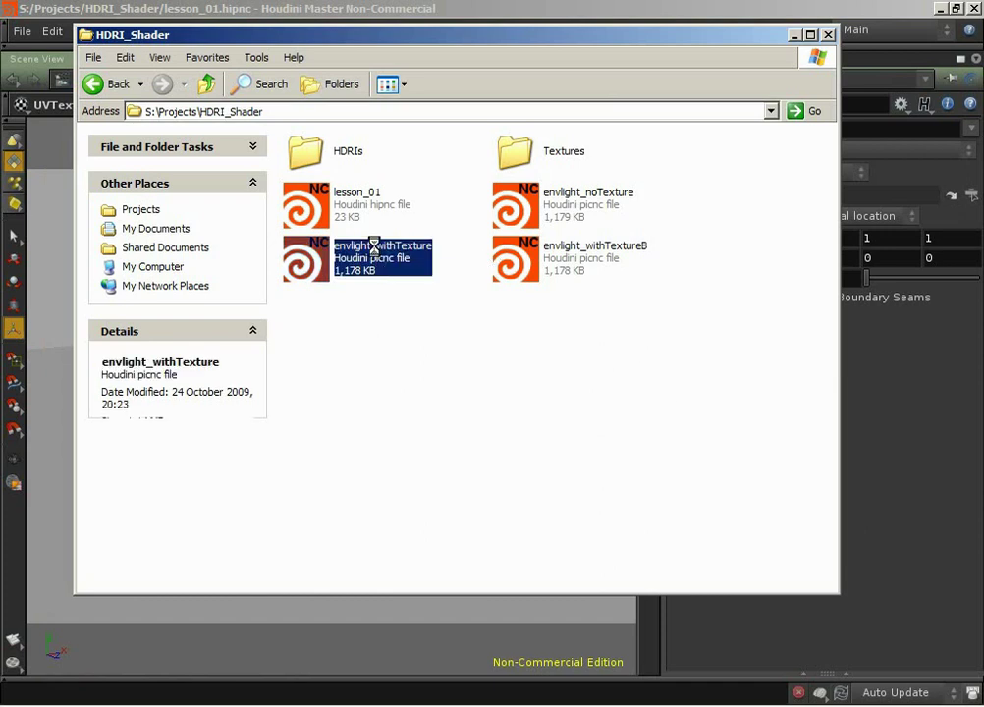
key("shift+F10")
key("m")
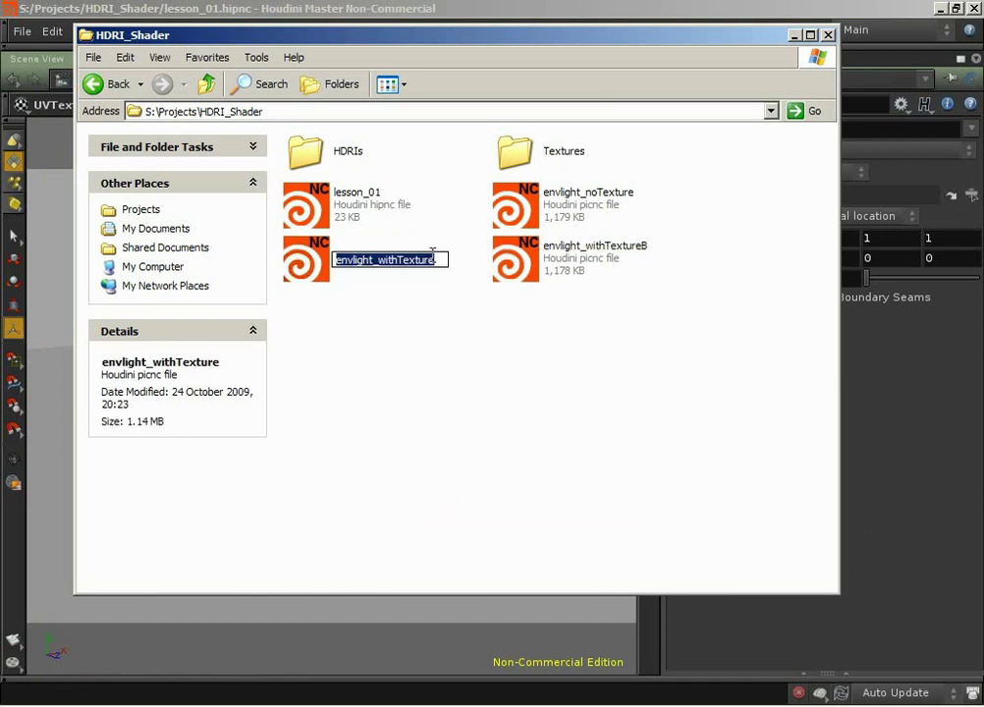
left_click_drag(444, 259, 376, 258)
type("no")
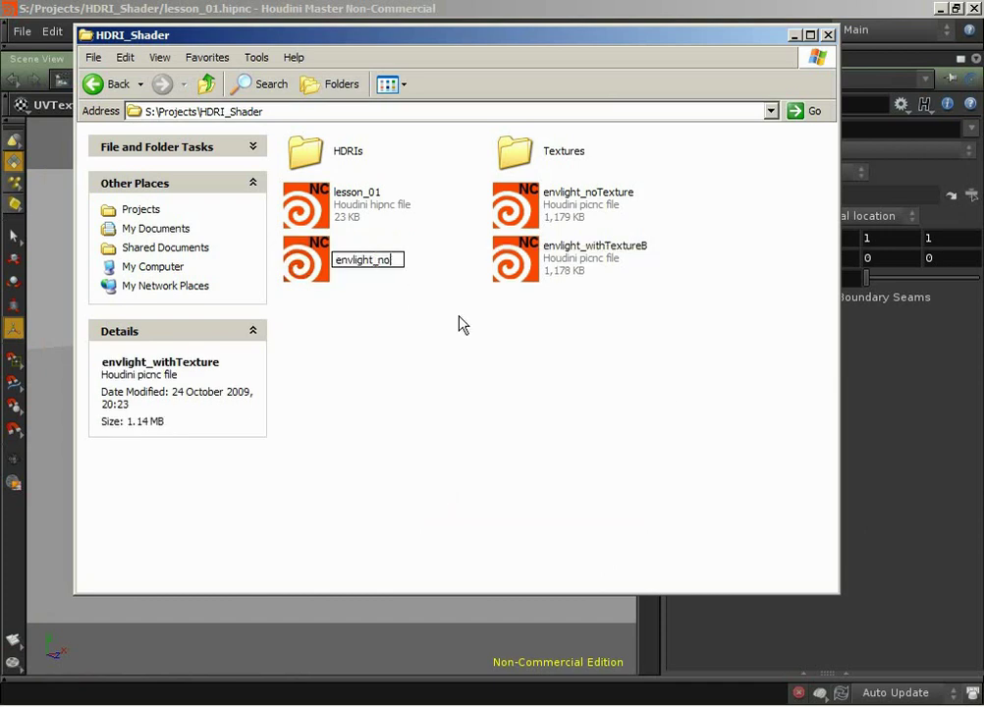
type("Shadows#")
key("Return")
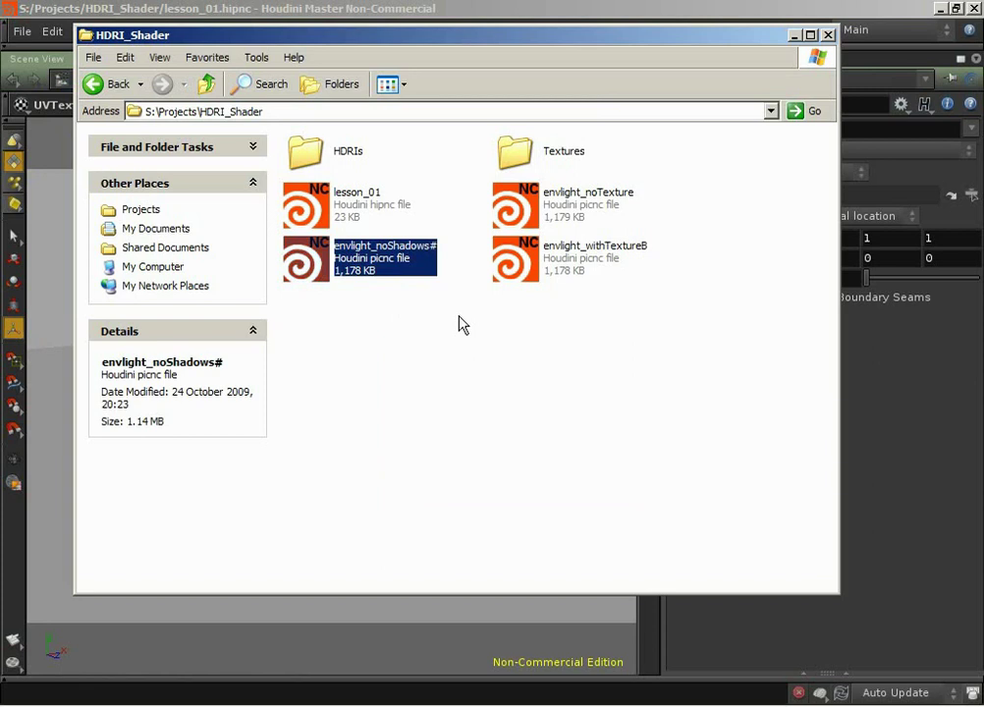
key("shift+F10")
key("m")
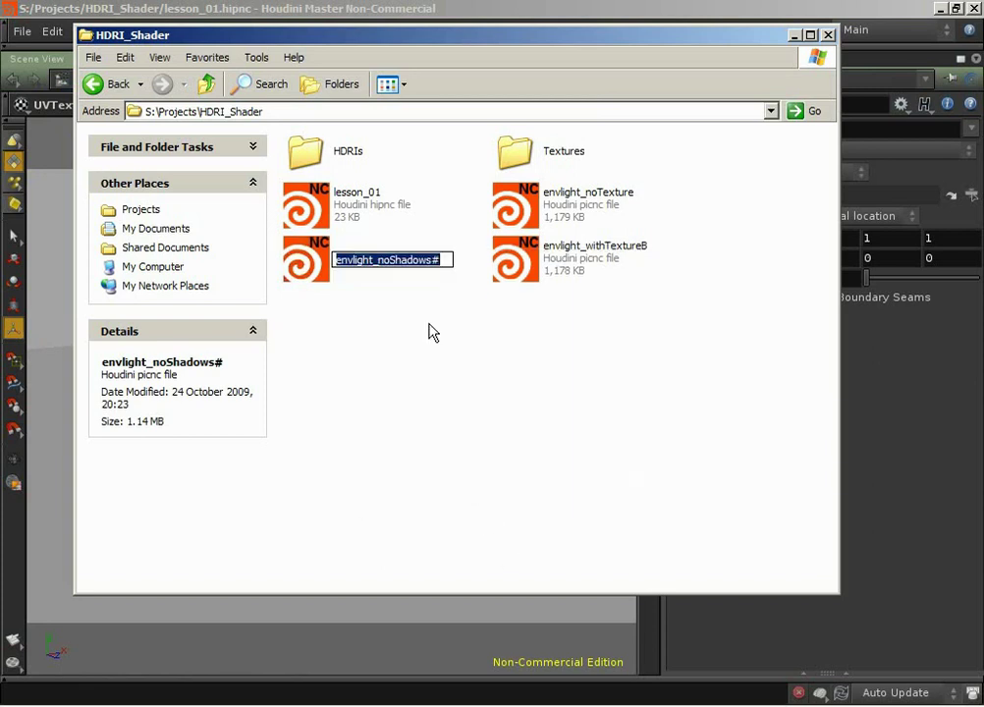
left_click(446, 259)
key("BackSpace")
key("Return")
Rename the envlight_withTextureB image as envlight_withTexture and close the folder window to return to Houdini.
right_click(593, 259)
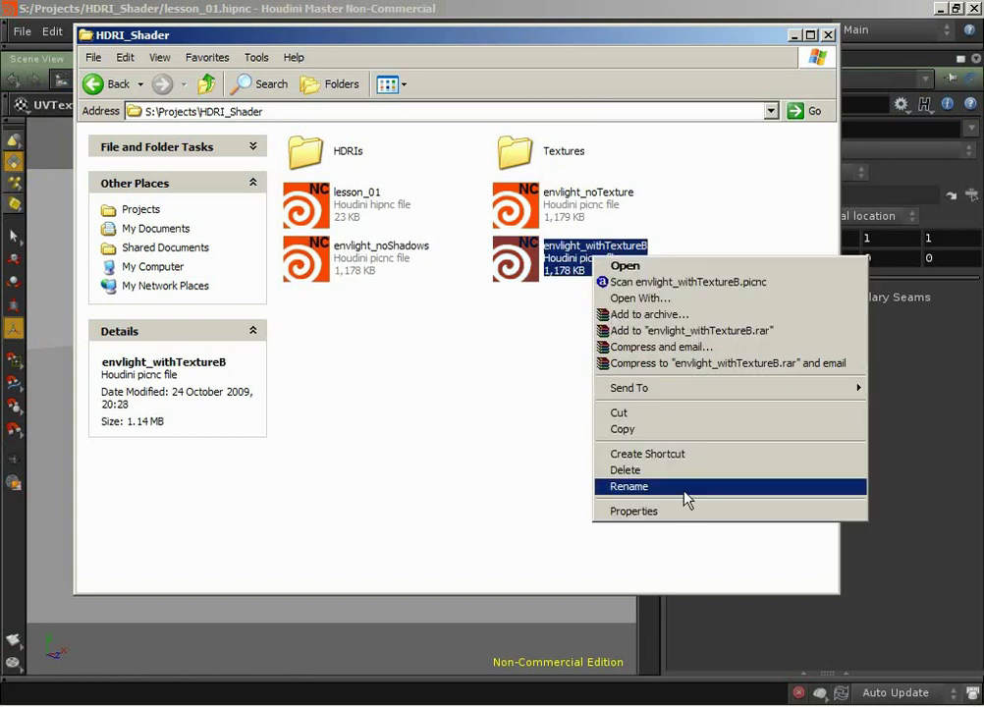
left_click(683, 487)
key("End")
key("BackSpace")
key("Return")
left_click(352, 343)
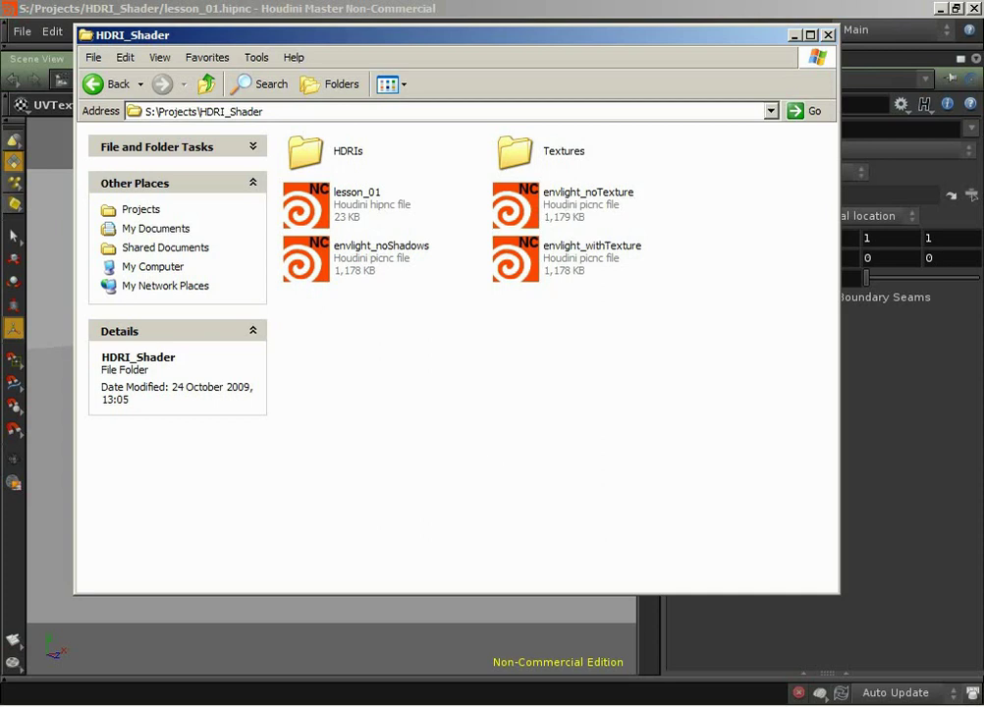
key("alt+F4")
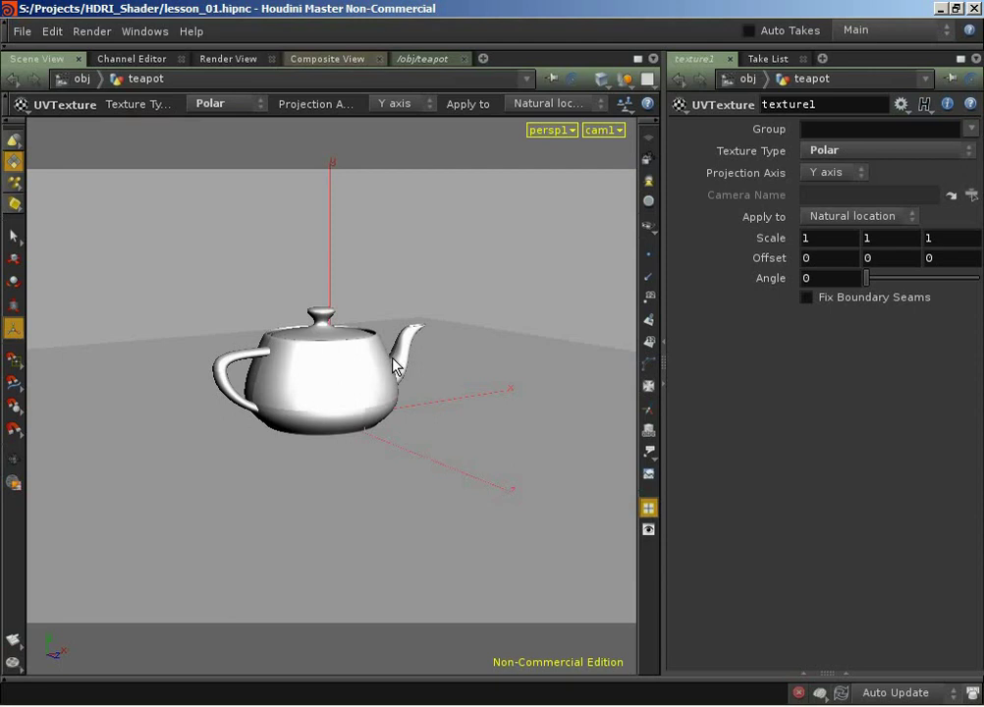